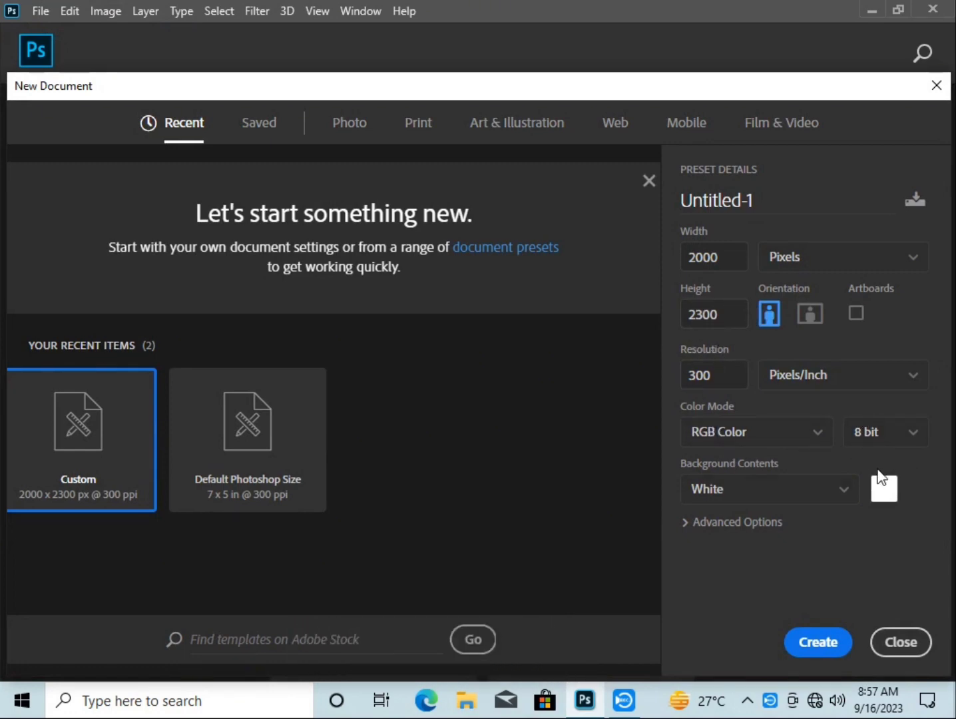
Create the 2000 × 2300 px, 300 ppi RGB document with Color Profile set to Working RGB sRGB
{"action": "left_click", "coordinate": [690, 523]}
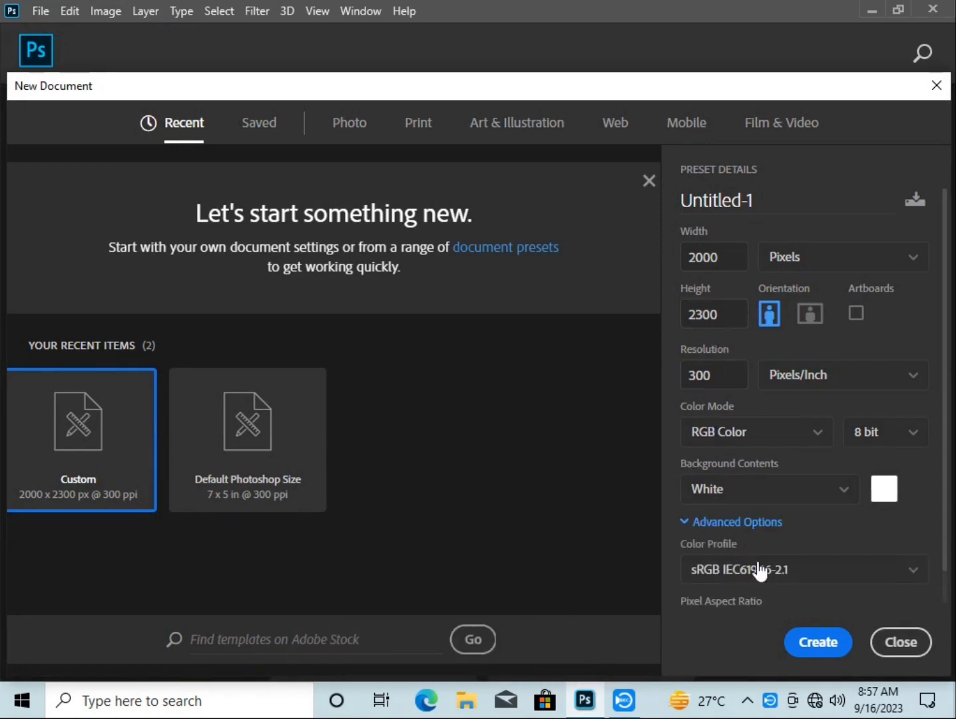
{"action": "left_click", "coordinate": [921, 574]}
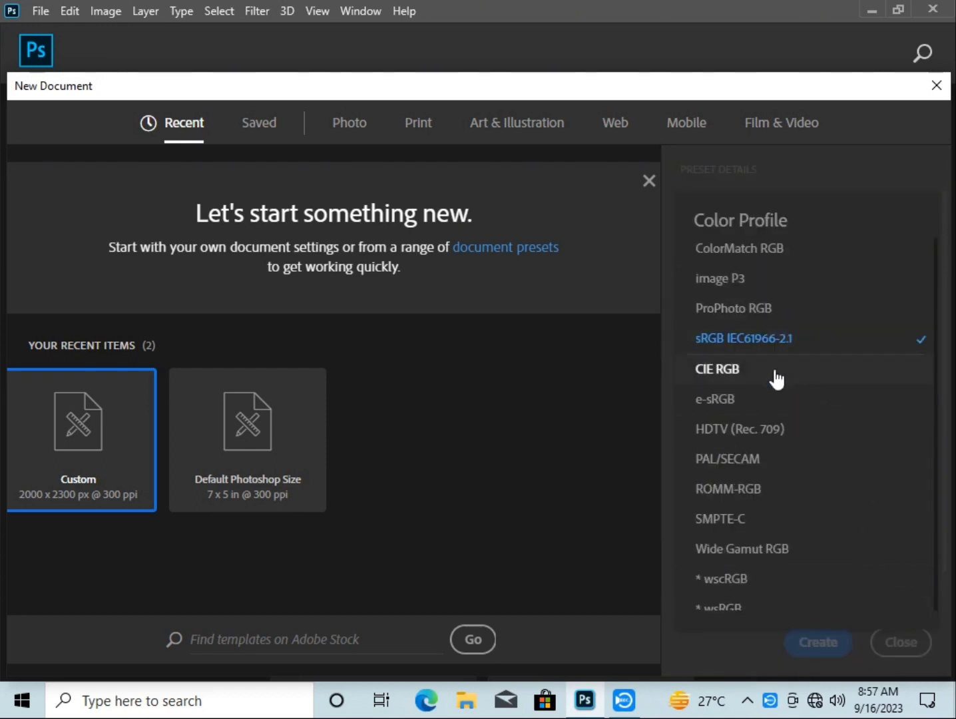
{"action": "scroll", "coordinate": [774, 378], "scroll_direction": "down", "scroll_amount": 1}
{"action": "scroll", "coordinate": [780, 453], "scroll_direction": "up", "scroll_amount": 3}
{"action": "left_click", "coordinate": [779, 253]}
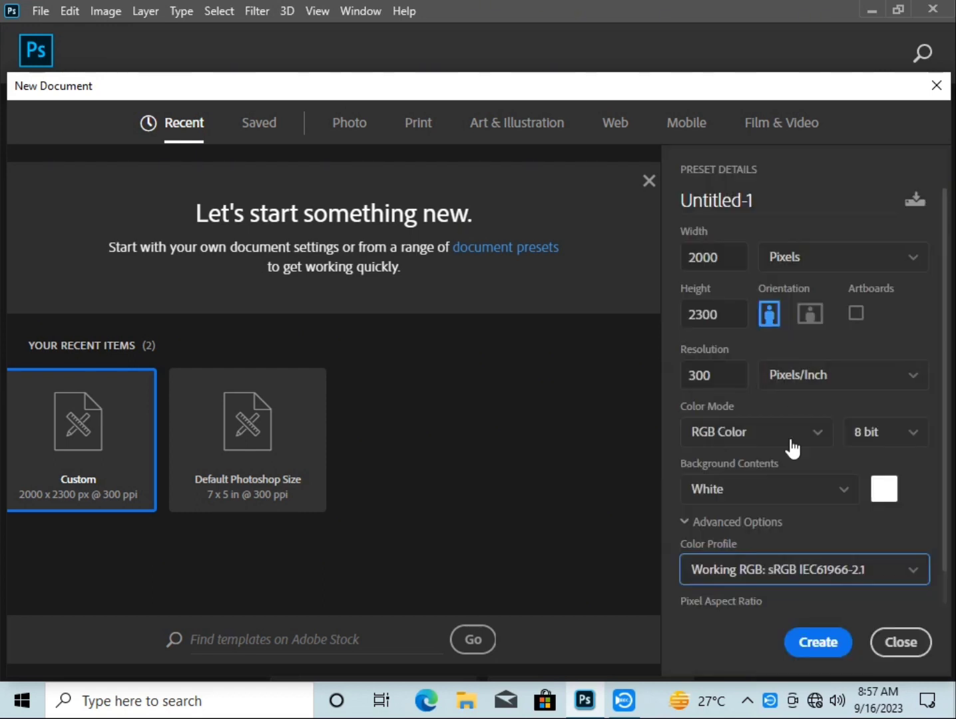
{"action": "scroll", "coordinate": [735, 611], "scroll_direction": "down", "scroll_amount": 1}
{"action": "left_click", "coordinate": [818, 642]}
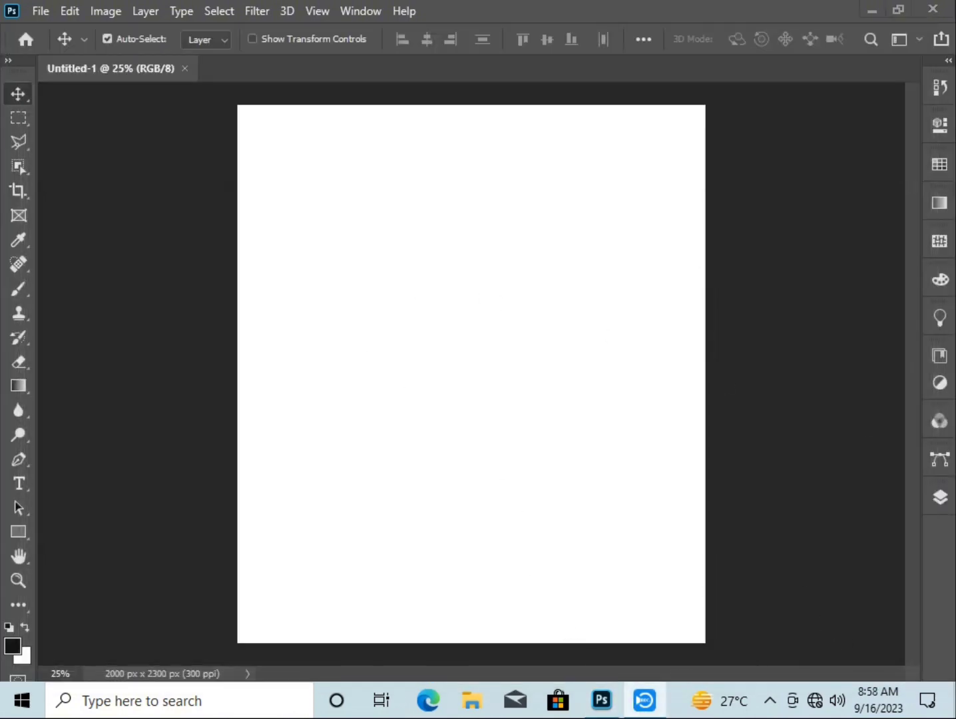
Add a Solid Color fill layer in light grey #ccc9c9 from the Layers panel
{"action": "left_click", "coordinate": [941, 497]}
{"action": "left_click_drag", "start_coordinate": [854, 466], "coordinate": [880, 234]}
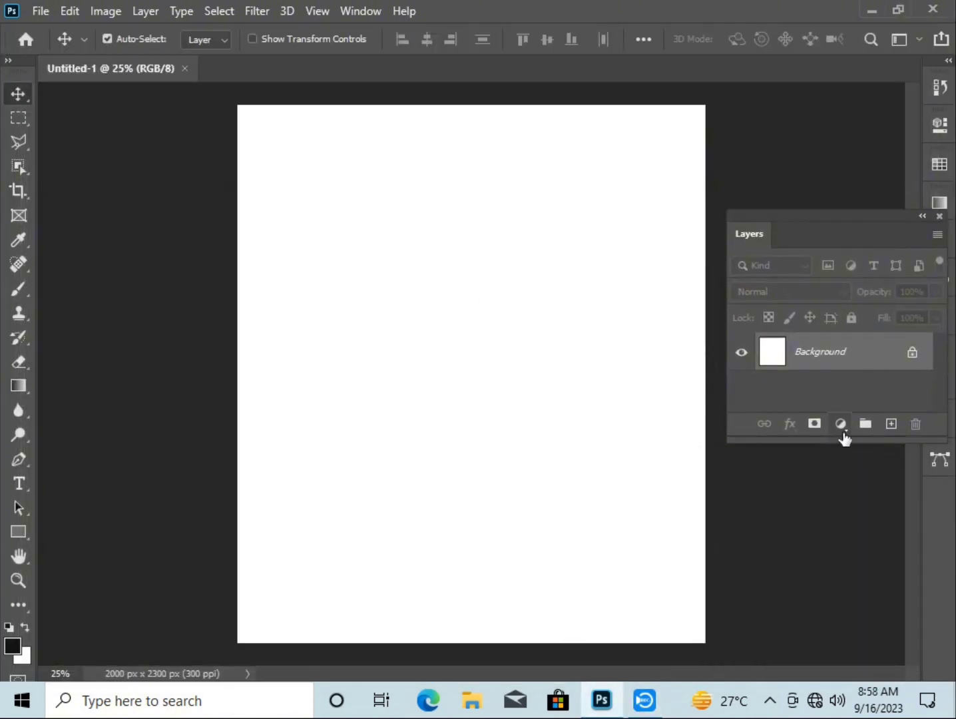
{"action": "left_click", "coordinate": [841, 425]}
{"action": "left_click", "coordinate": [839, 100]}
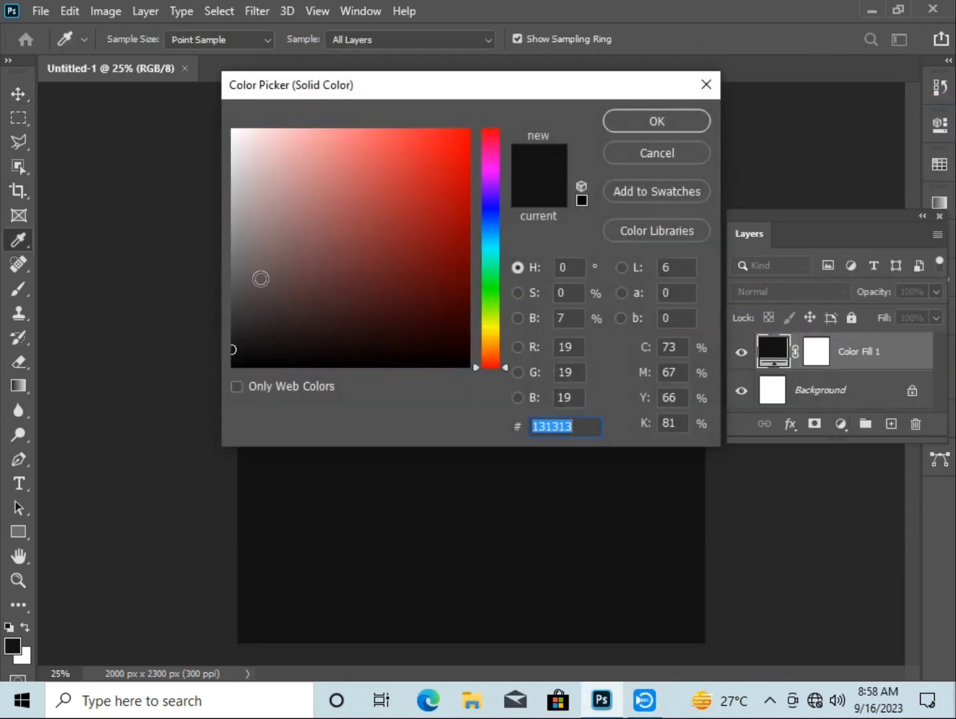
{"action": "mouse_move", "coordinate": [261, 278]}
{"action": "left_mouse_down"}
{"action": "mouse_move", "coordinate": [227, 168]}
{"action": "mouse_move", "coordinate": [237, 176]}
{"action": "left_mouse_up"}
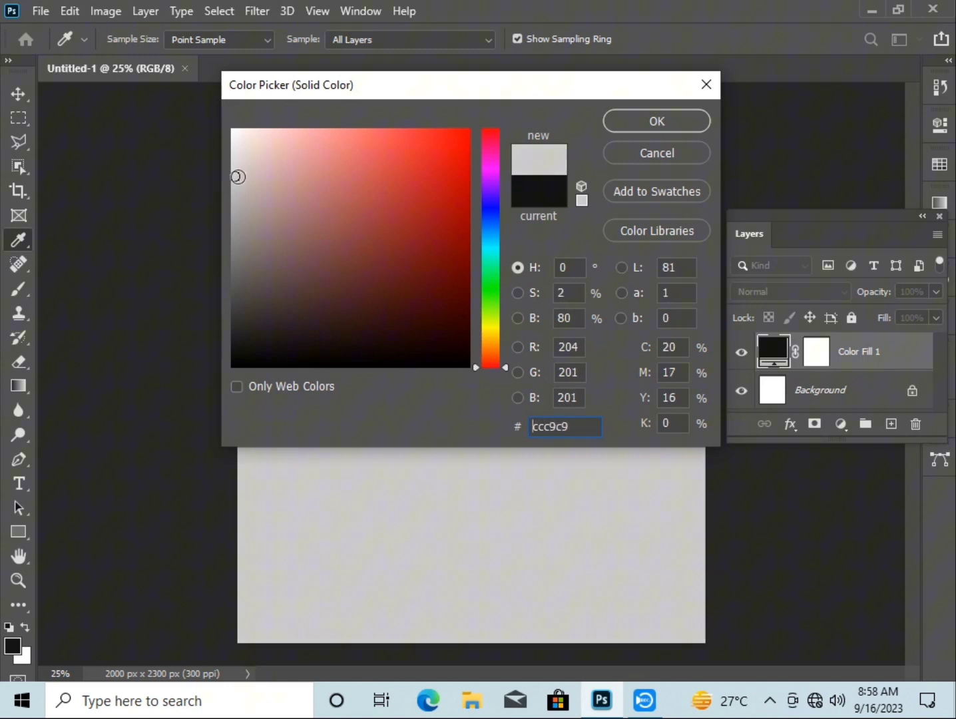
{"action": "left_click", "coordinate": [633, 116]}
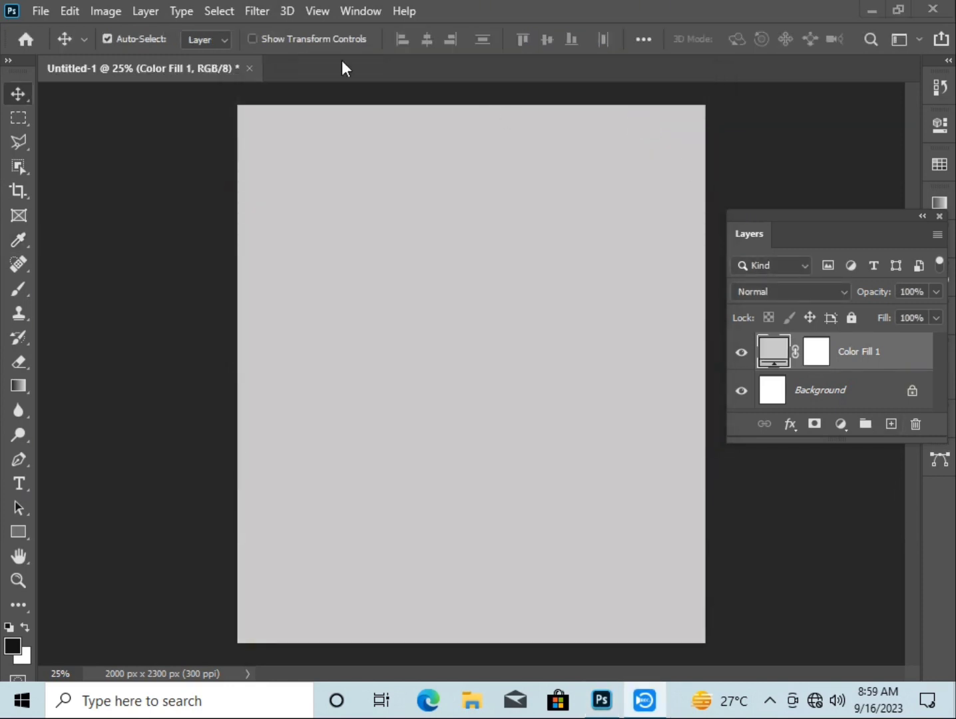
{"action": "left_click", "coordinate": [256, 11]}
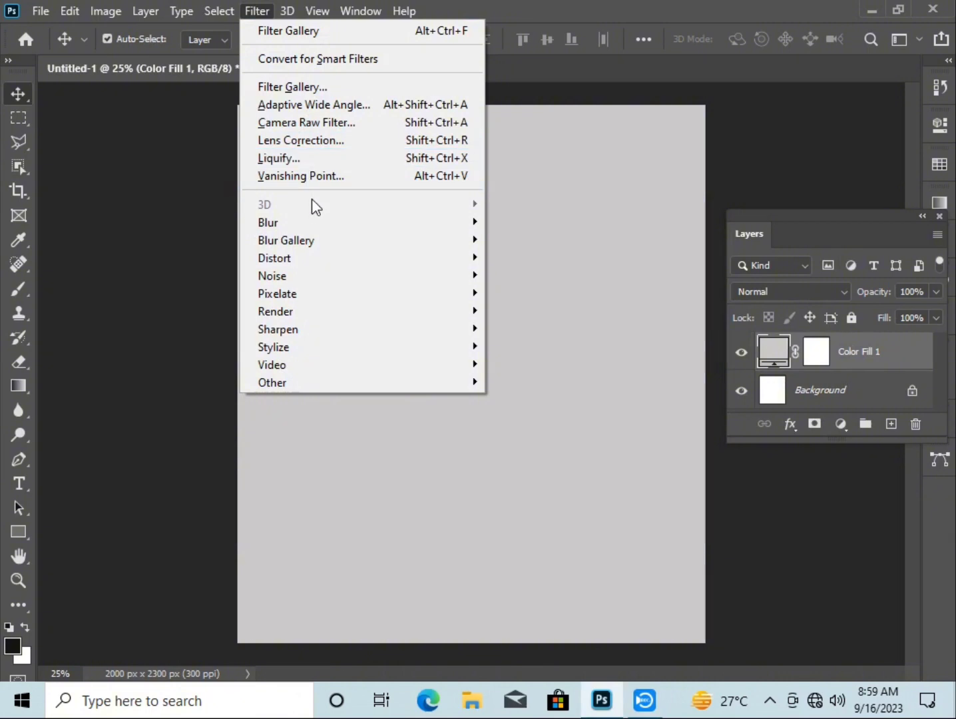
{"action": "mouse_move", "coordinate": [273, 275]}
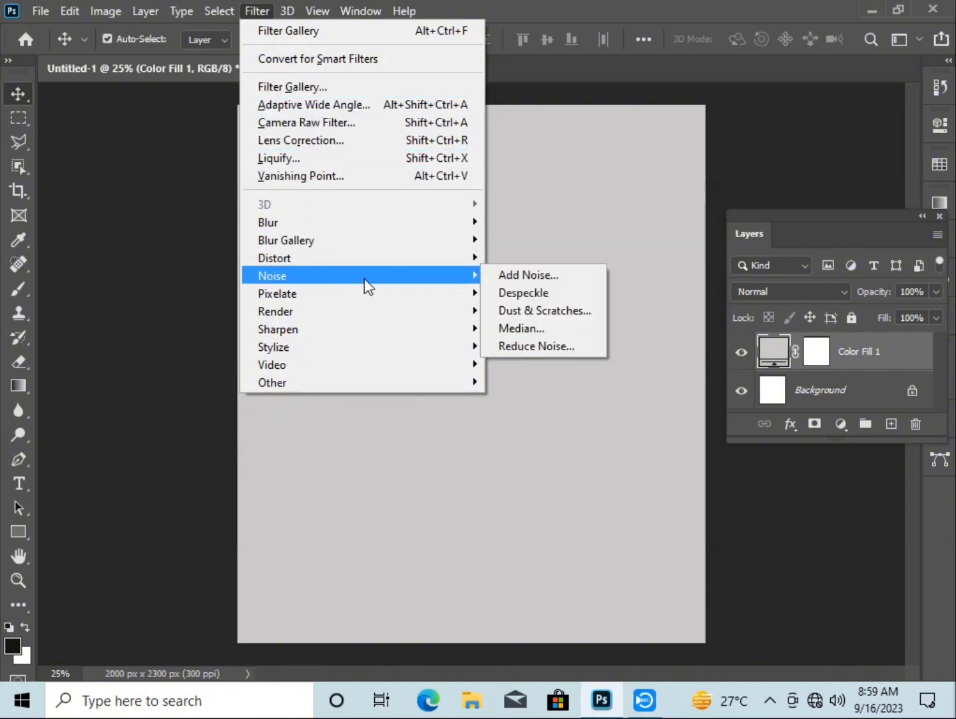
Add 13.93% Gaussian noise to the grey fill, converting it to a smart object
{"action": "left_click", "coordinate": [537, 275]}
{"action": "left_click", "coordinate": [490, 279]}
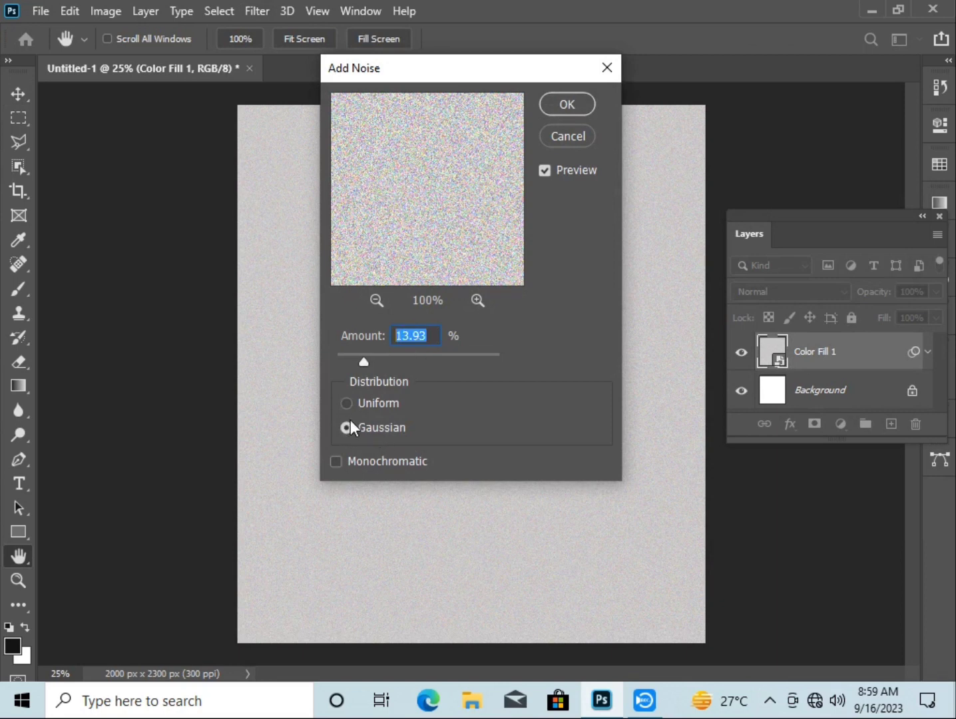
{"action": "left_click", "coordinate": [568, 105]}
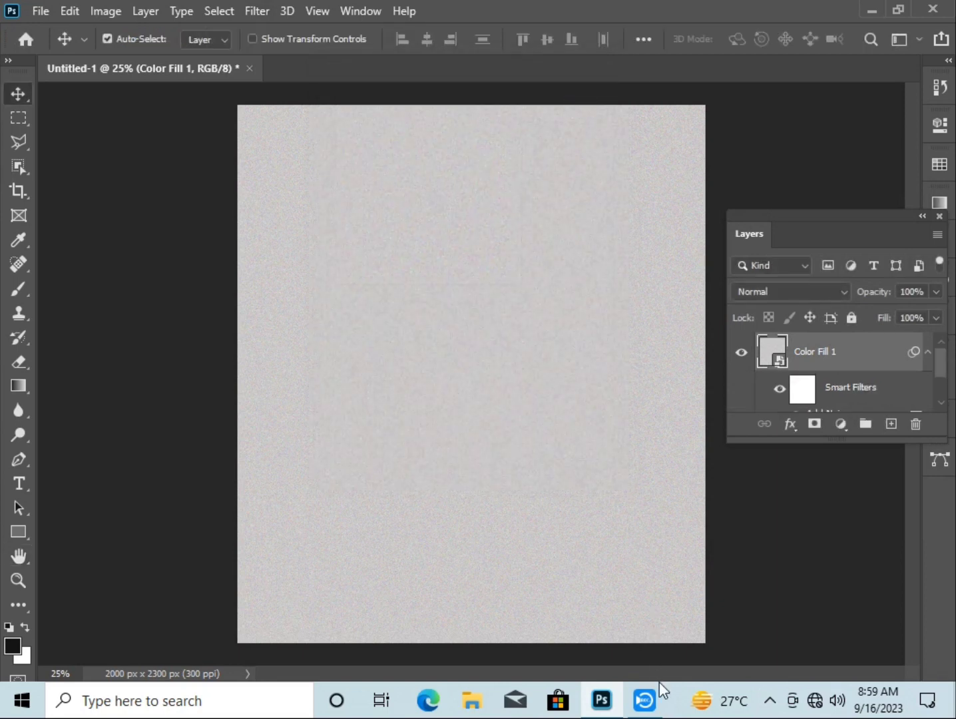
Soften the noisy fill with a 1.7 px Gaussian Blur
{"action": "left_click", "coordinate": [258, 11]}
{"action": "left_click", "coordinate": [545, 292]}
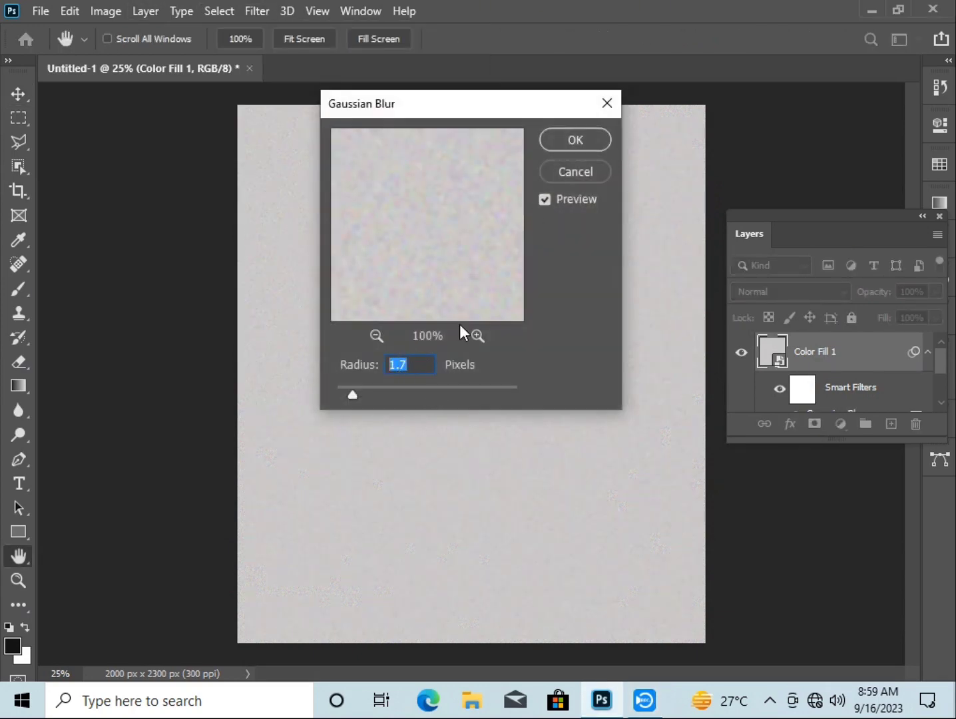
{"action": "left_click", "coordinate": [576, 141]}
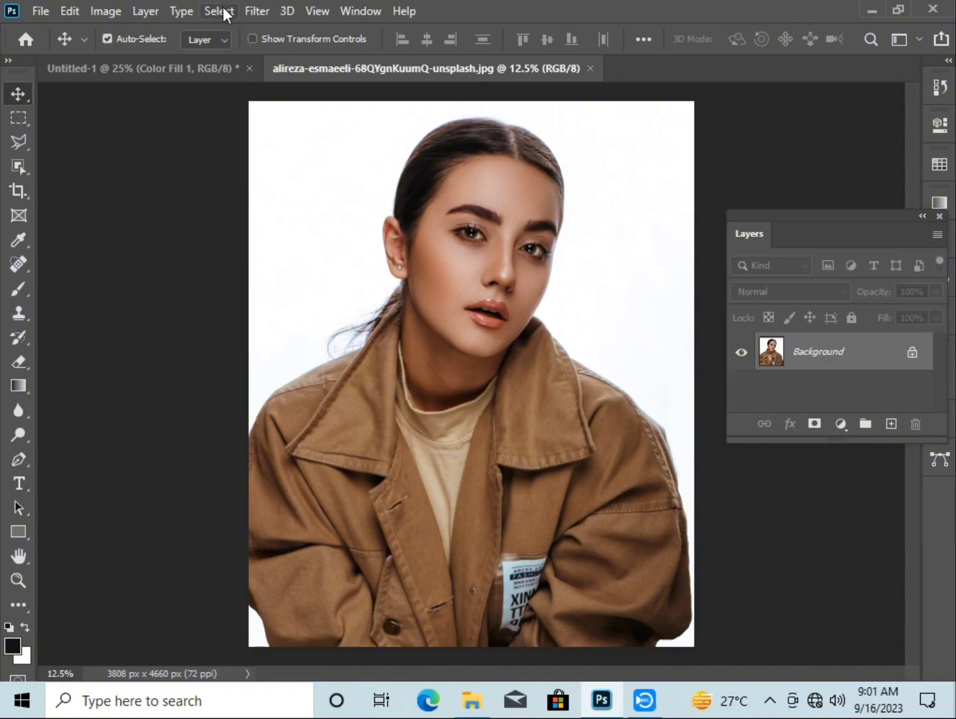
Select the in-focus subject with Focus Area and set the Polygonal Lasso to Subtract
{"action": "left_click", "coordinate": [220, 11]}
{"action": "left_click", "coordinate": [263, 210]}
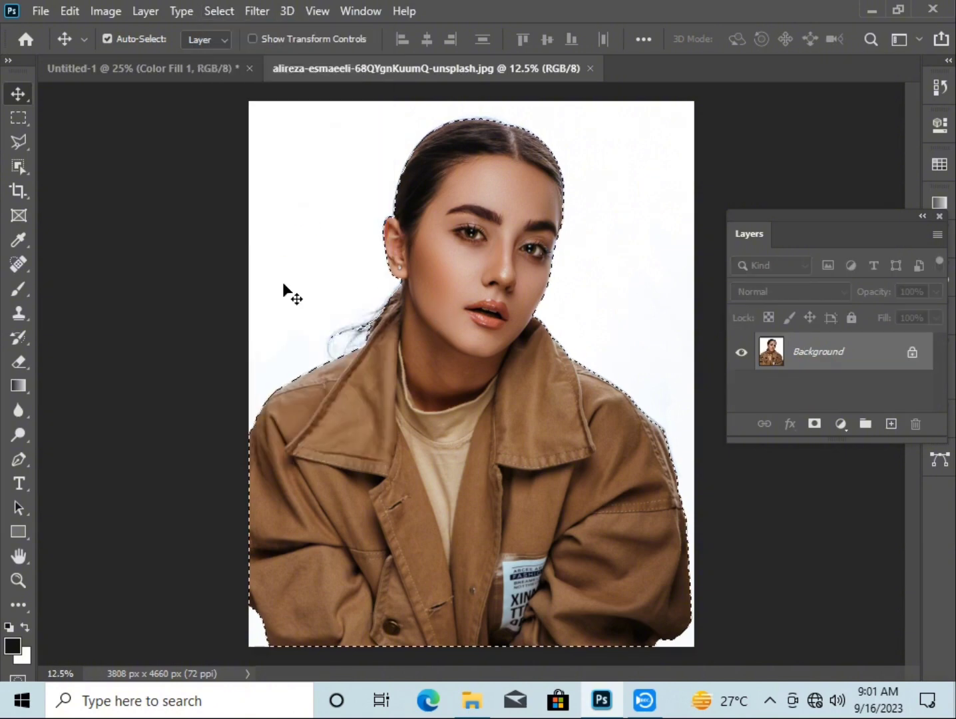
{"action": "left_click", "coordinate": [18, 141]}
{"action": "left_click", "coordinate": [100, 161]}
{"action": "left_click", "coordinate": [167, 41]}
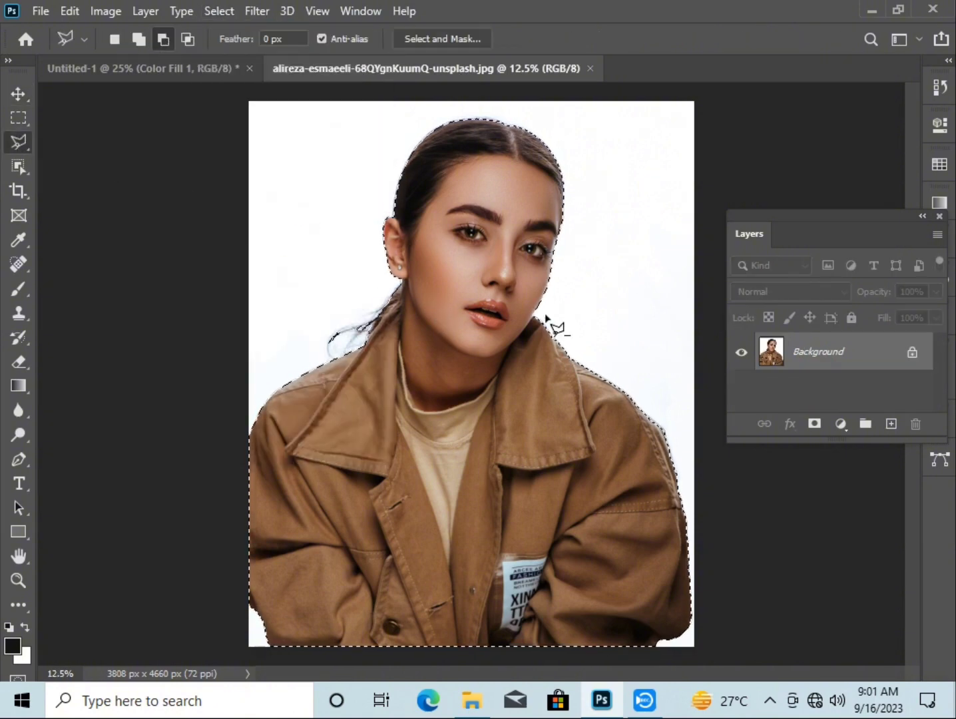
Outline and subtract the lower jacket, then add a layer mask from the selection
{"action": "left_click", "coordinate": [574, 361]}
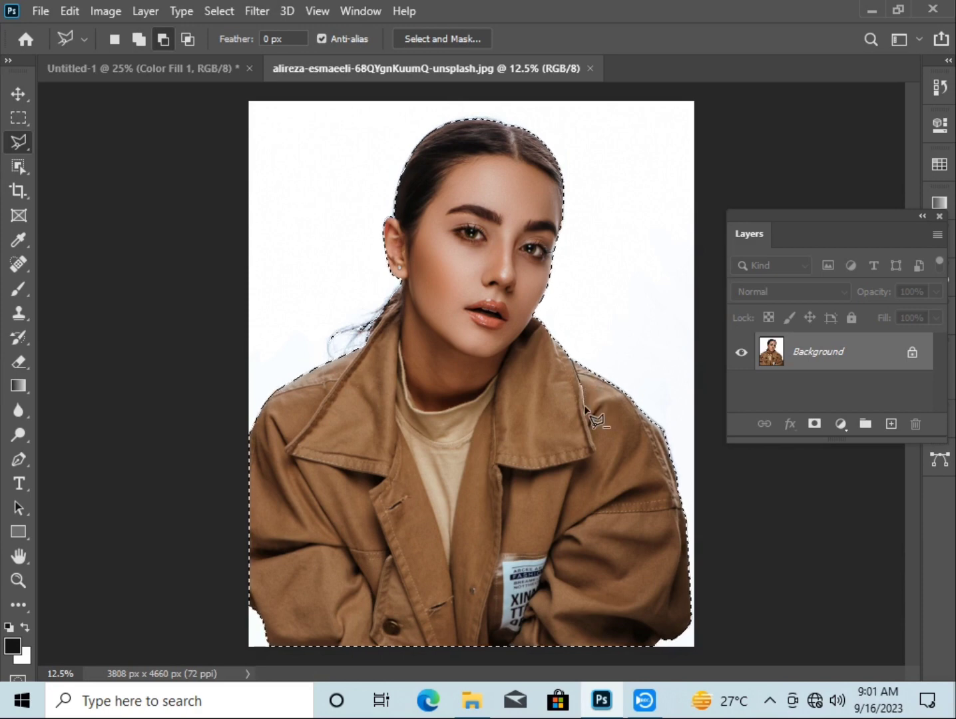
{"action": "left_click", "coordinate": [596, 450]}
{"action": "left_click", "coordinate": [536, 470]}
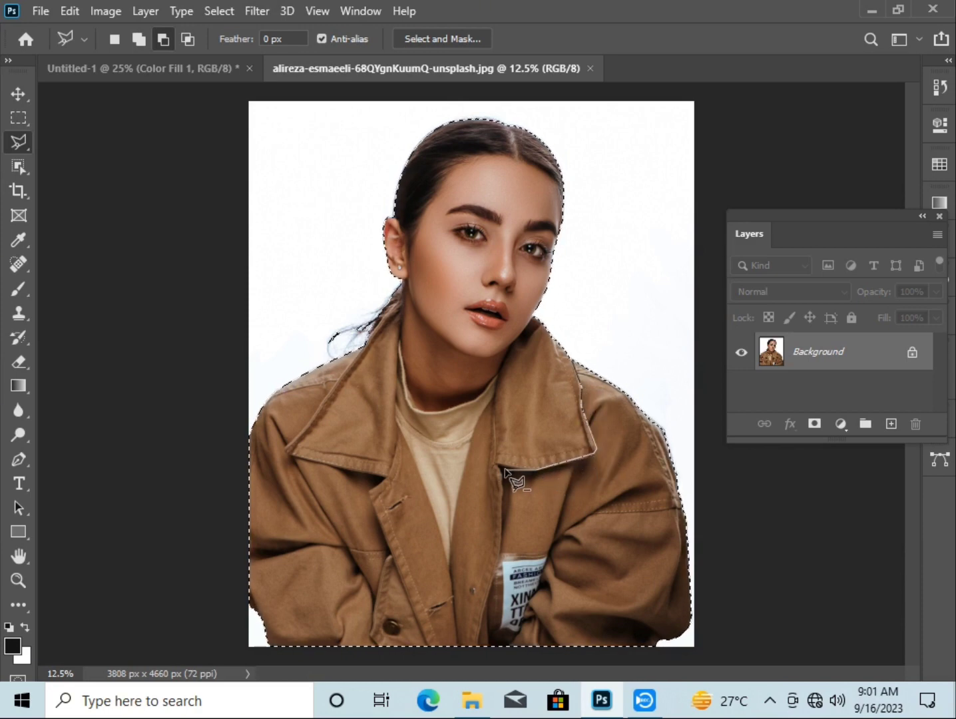
{"action": "left_click", "coordinate": [504, 482]}
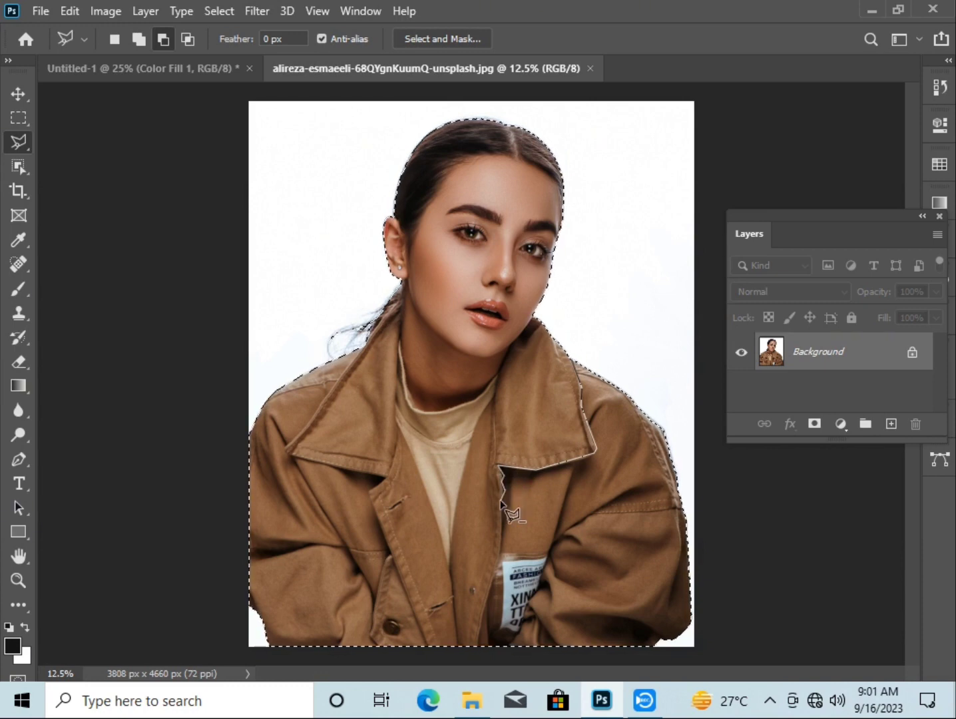
{"action": "left_click", "coordinate": [500, 559]}
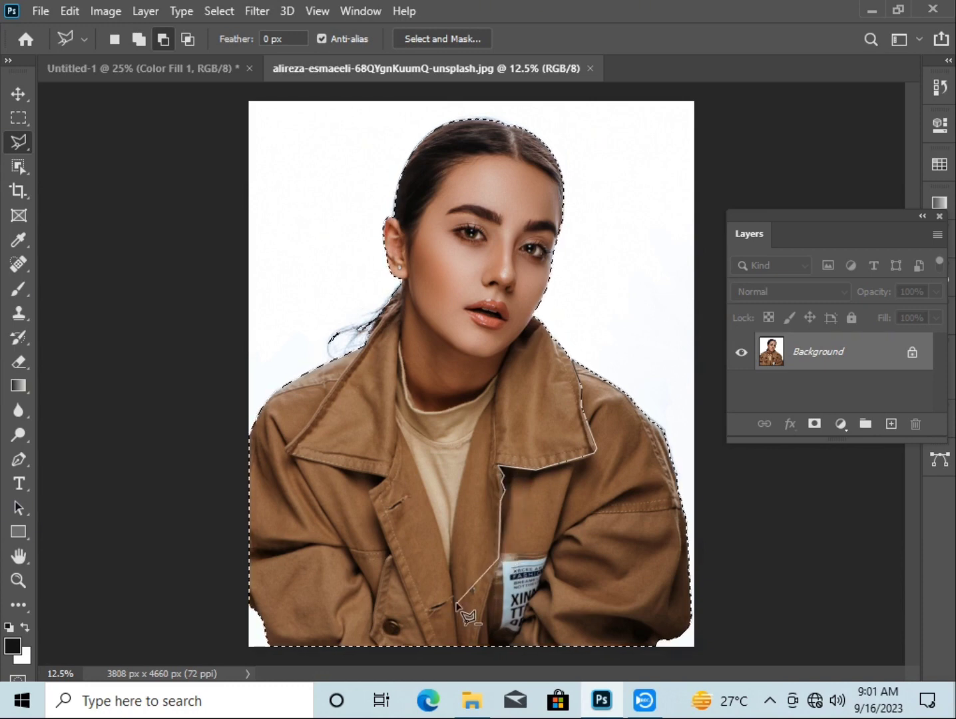
{"action": "left_click", "coordinate": [453, 595]}
{"action": "left_click", "coordinate": [396, 572]}
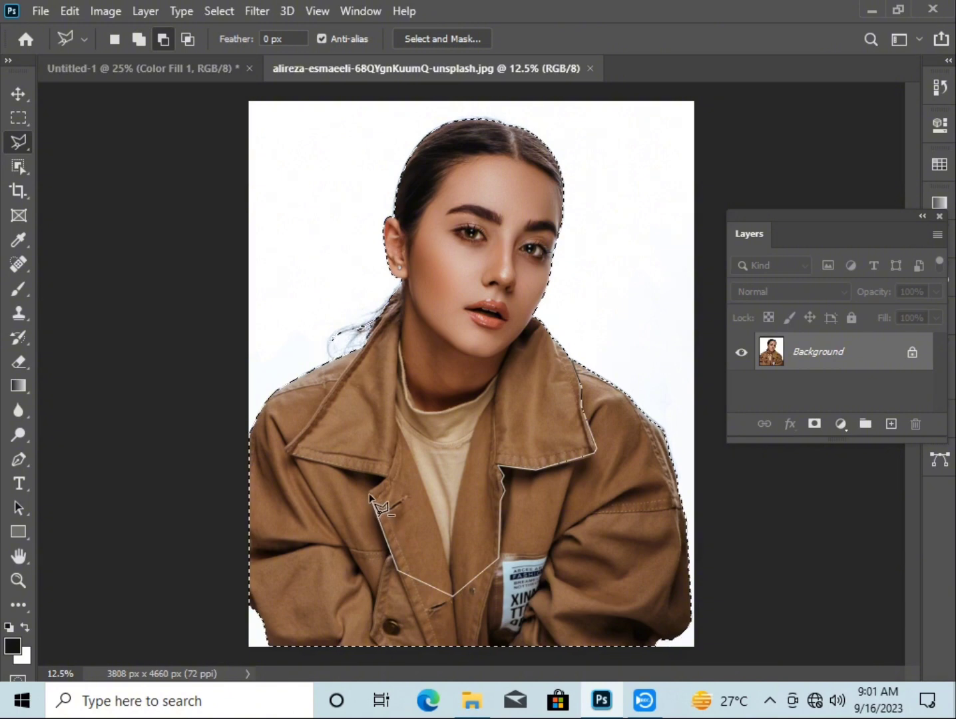
{"action": "left_click", "coordinate": [370, 494]}
{"action": "left_click", "coordinate": [285, 450]}
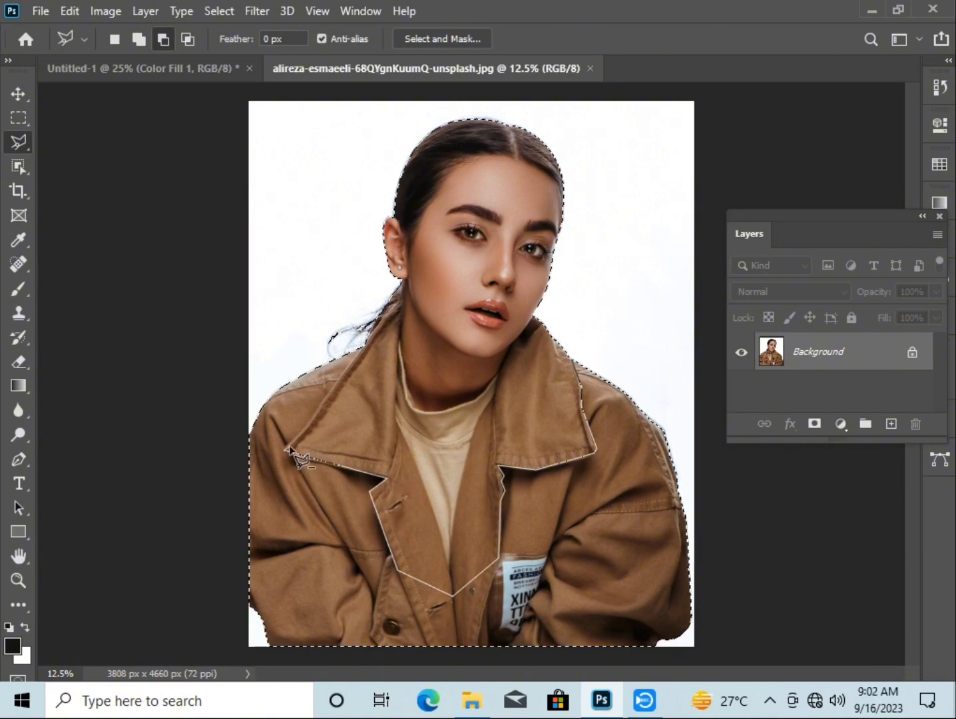
{"action": "left_click", "coordinate": [365, 345]}
{"action": "left_click", "coordinate": [181, 359]}
{"action": "left_click", "coordinate": [196, 540]}
{"action": "left_click", "coordinate": [232, 653]}
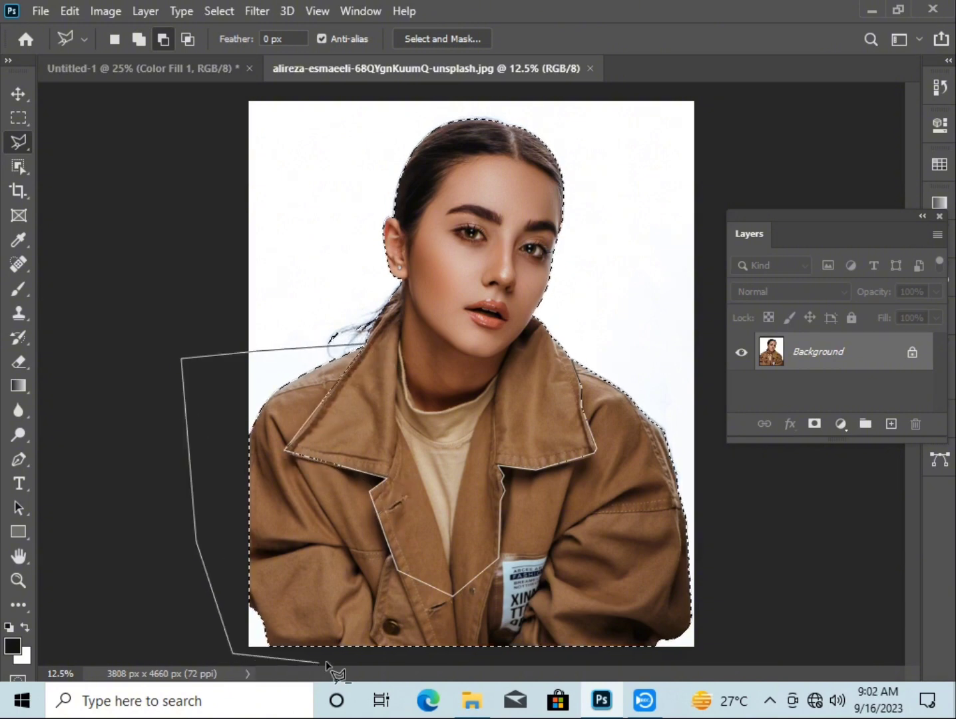
{"action": "left_click", "coordinate": [679, 652]}
{"action": "left_click", "coordinate": [718, 524]}
{"action": "left_click", "coordinate": [592, 307]}
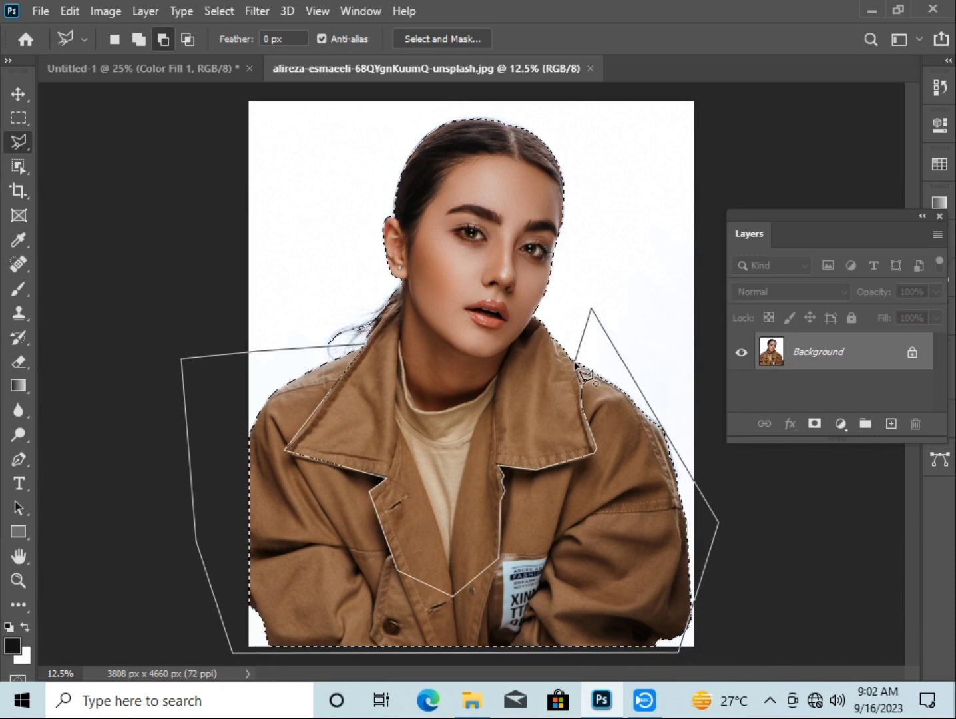
{"action": "left_click", "coordinate": [574, 362]}
{"action": "key", "text": "v"}
{"action": "left_click", "coordinate": [814, 424]}
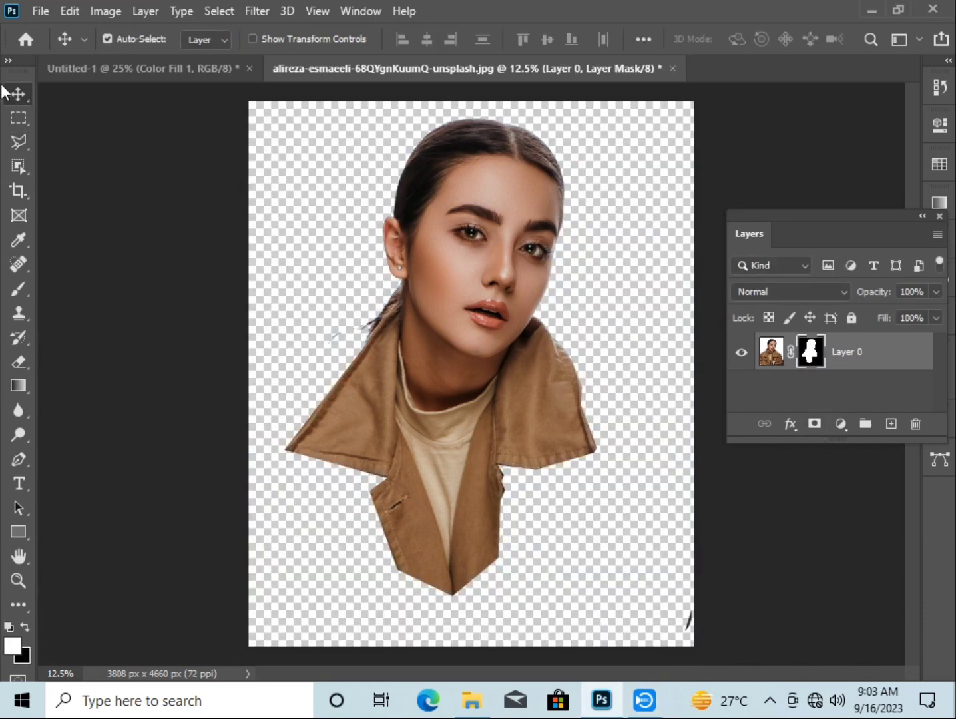
Bring the masked portrait into the poster document, then resize and centre it low on the canvas
{"action": "left_click_drag", "start_coordinate": [493, 287], "coordinate": [490, 348]}
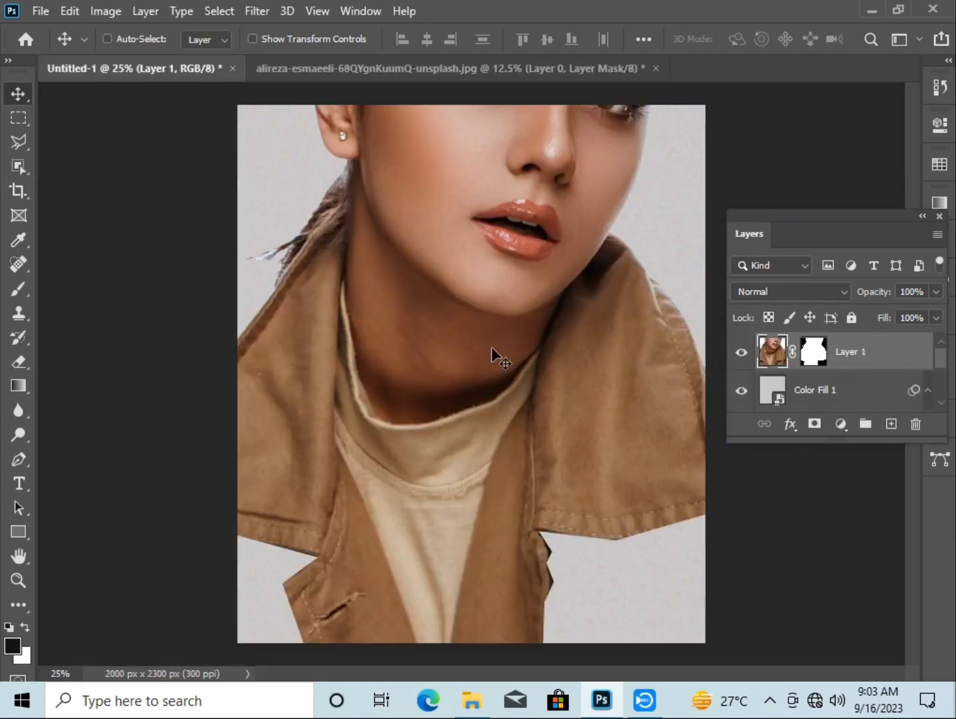
{"action": "key", "text": "ctrl+t"}
{"action": "key", "text": "ctrl+0"}
{"action": "mouse_move", "coordinate": [268, 107]}
{"action": "left_mouse_down"}
{"action": "mouse_move", "coordinate": [410, 301]}
{"action": "mouse_move", "coordinate": [399, 305]}
{"action": "left_mouse_up"}
{"action": "key", "text": "ctrl+plus"}
{"action": "key", "text": "alt+space"}
{"action": "key", "text": "Escape"}
{"action": "key", "text": "Return"}
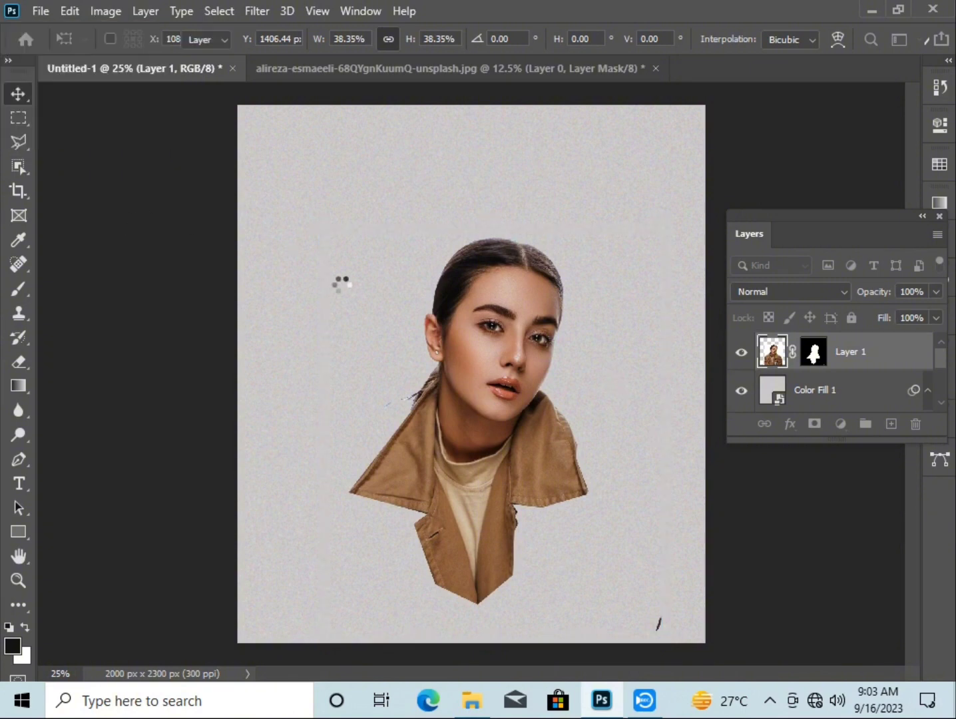
{"action": "left_click_drag", "start_coordinate": [490, 421], "coordinate": [471, 343]}
{"action": "key", "text": "ctrl+t"}
{"action": "left_click_drag", "start_coordinate": [487, 567], "coordinate": [480, 637]}
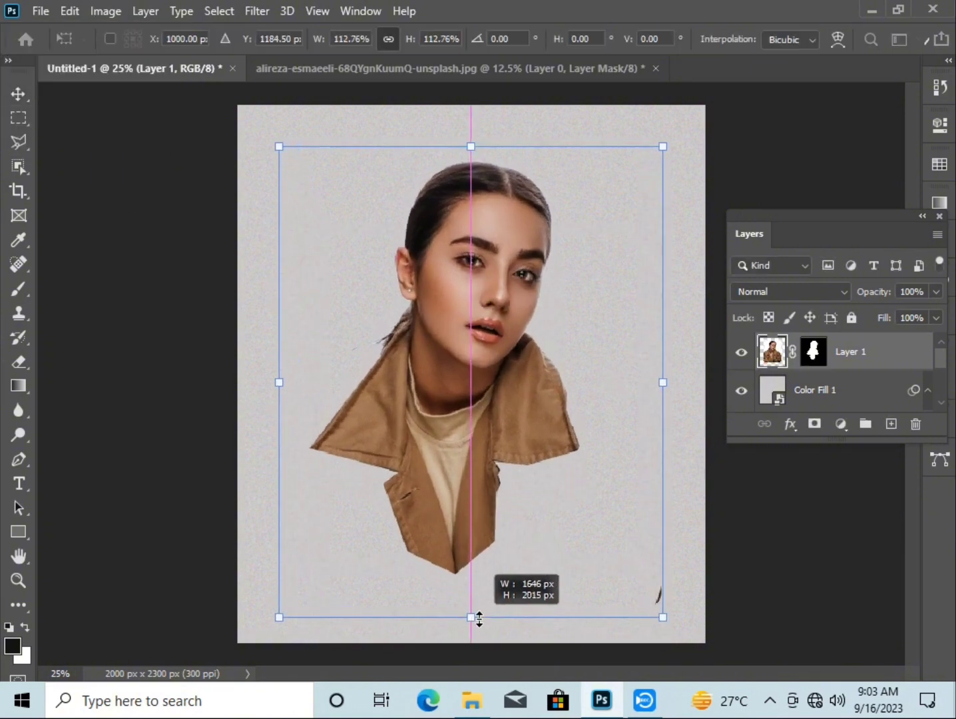
{"action": "left_click_drag", "start_coordinate": [482, 500], "coordinate": [500, 524]}
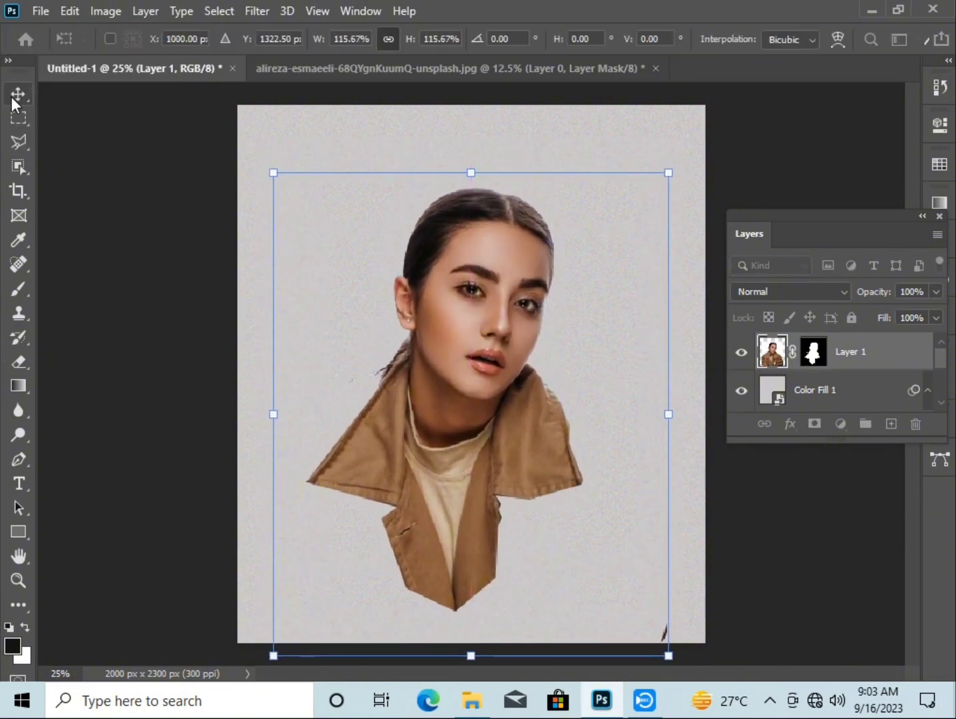
{"action": "key", "text": "Return"}
Apply Paint Daubs from the Filter Gallery with brush size 5 and sharpness 15
{"action": "left_click", "coordinate": [257, 10]}
{"action": "left_click", "coordinate": [319, 87]}
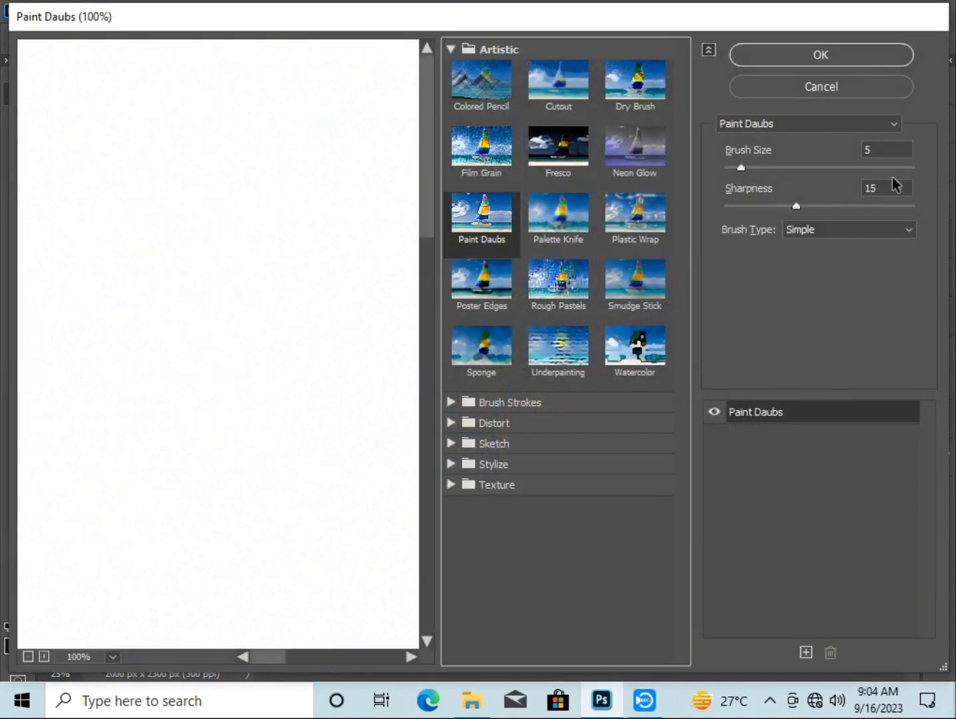
{"action": "left_click", "coordinate": [806, 55]}
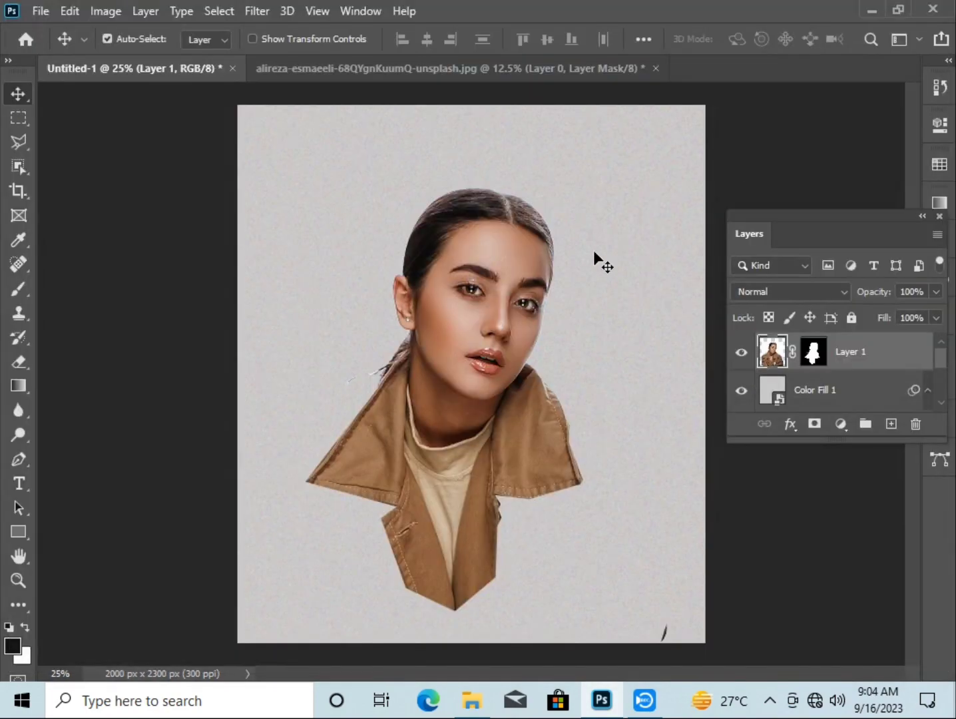
Add a Black & White adjustment clipped to Layer 1 and set Reds to -12
{"action": "left_click", "coordinate": [840, 424]}
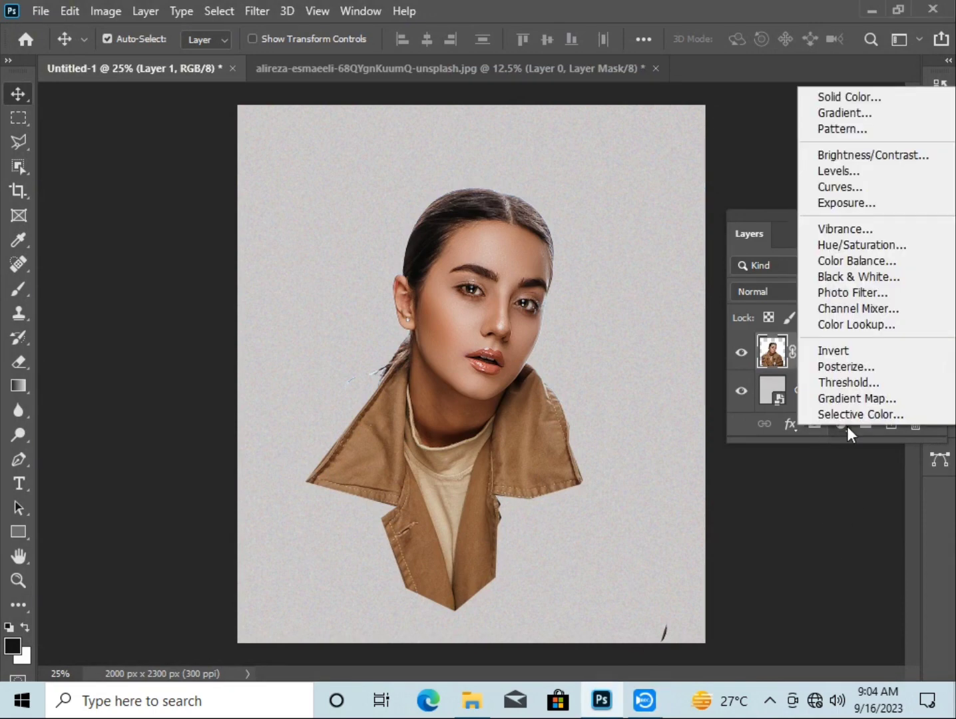
{"action": "left_click", "coordinate": [865, 278]}
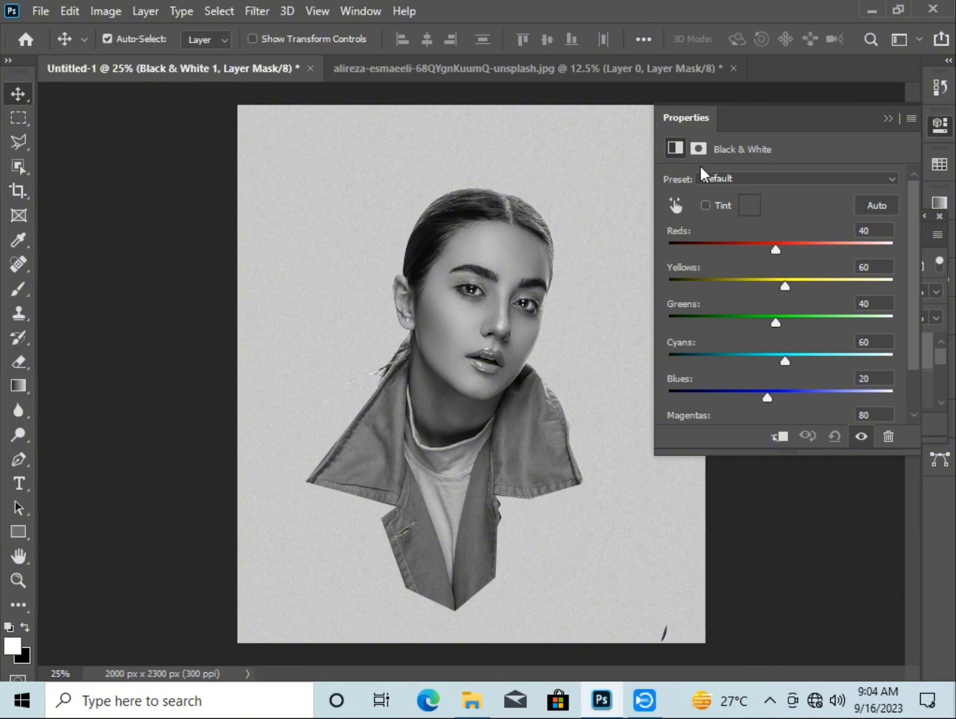
{"action": "left_click", "coordinate": [783, 437]}
{"action": "left_click_drag", "start_coordinate": [776, 249], "coordinate": [795, 248]}
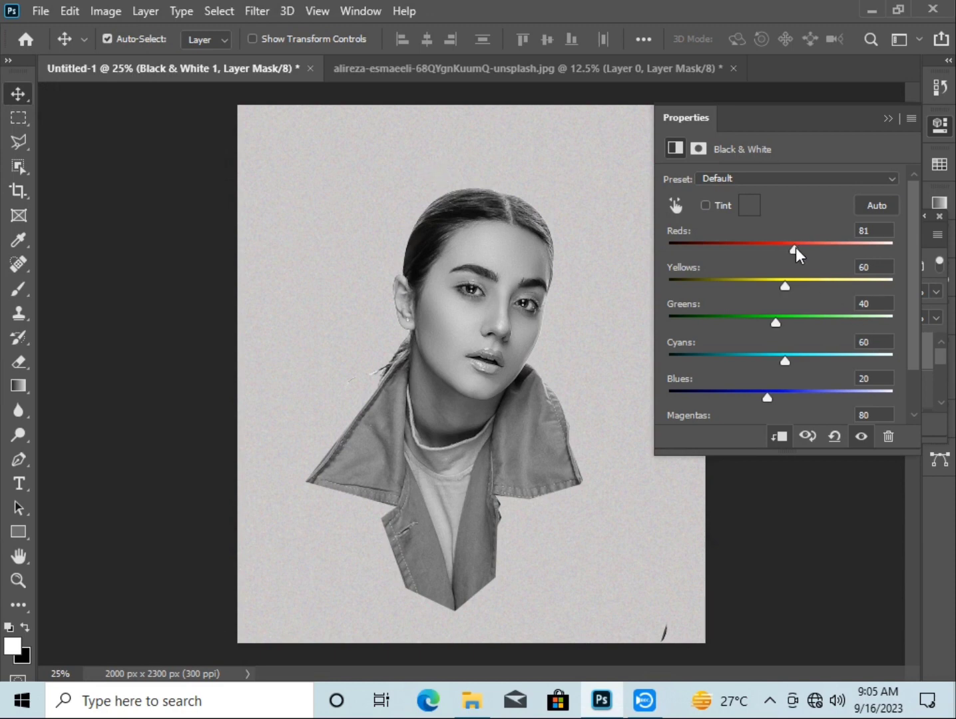
{"action": "left_click_drag", "start_coordinate": [796, 247], "coordinate": [752, 247]}
{"action": "left_click", "coordinate": [879, 232]}
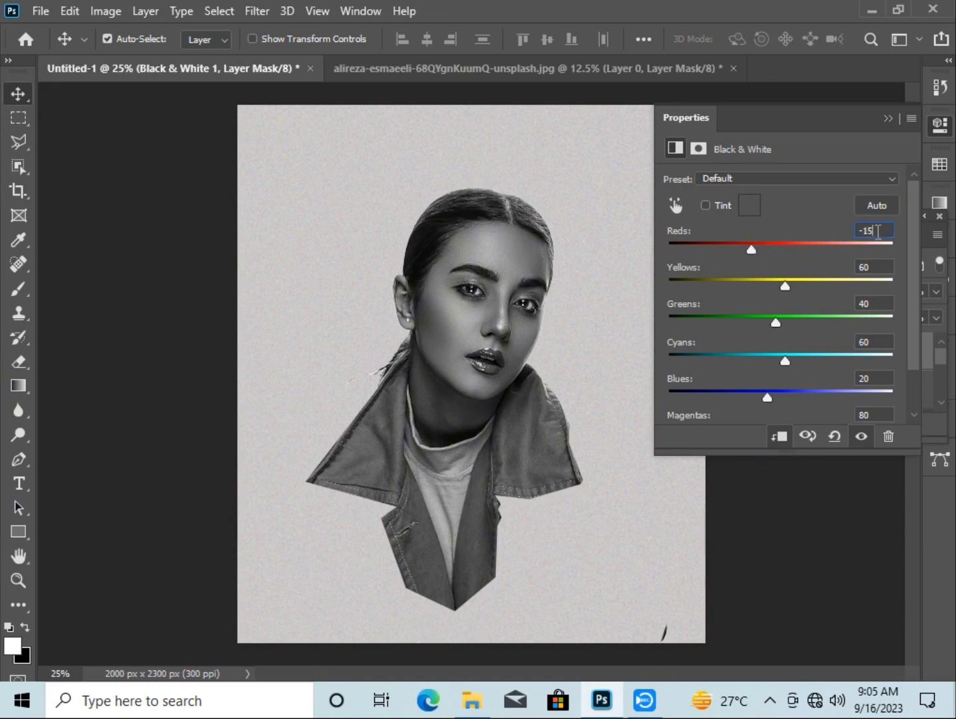
{"action": "key", "text": "BackSpace"}
{"action": "type", "text": "2"}
{"action": "key", "text": "Return"}
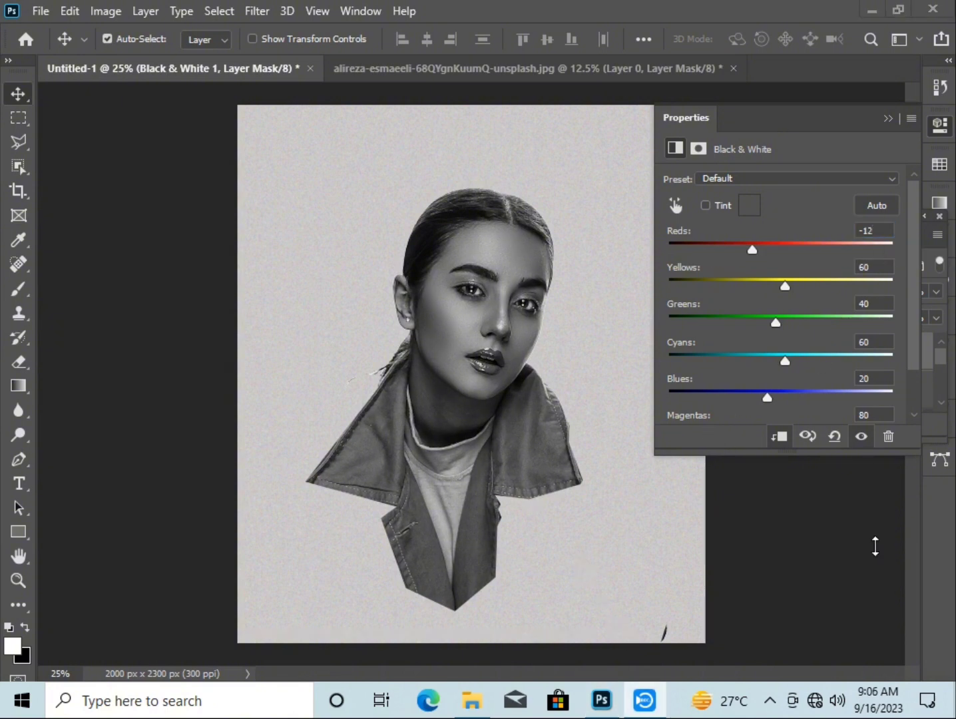
{"action": "left_click", "coordinate": [128, 219]}
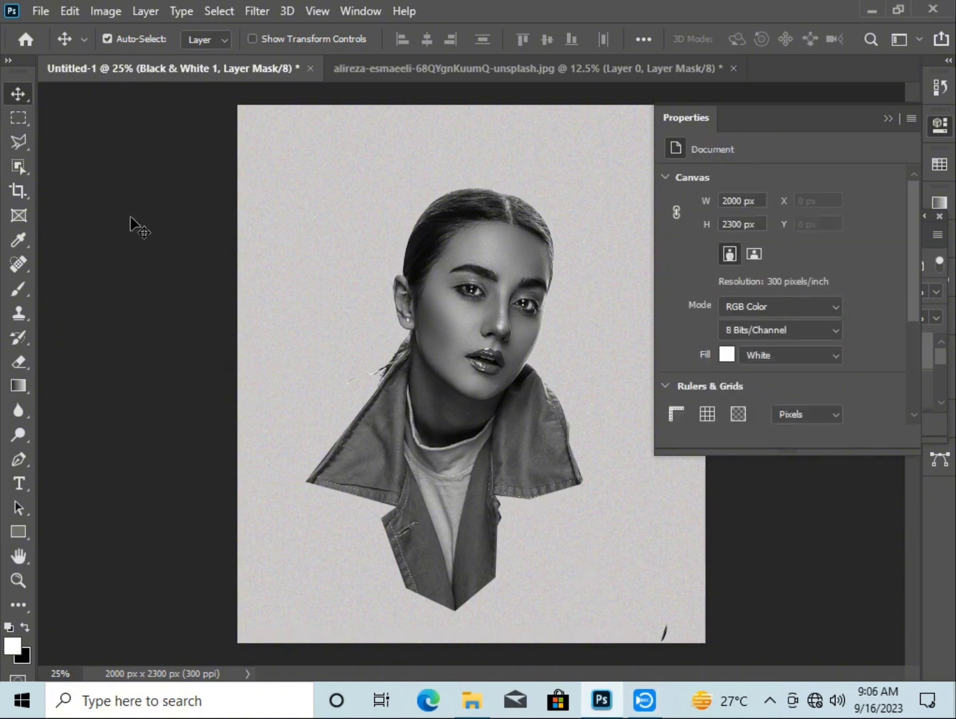
Group Black & White 1 with Layer 1 as 'Model' and convert the group to a smart object
{"action": "left_click", "coordinate": [889, 118]}
{"action": "left_click", "coordinate": [873, 353]}
{"action": "left_click", "coordinate": [866, 392], "text": "shift"}
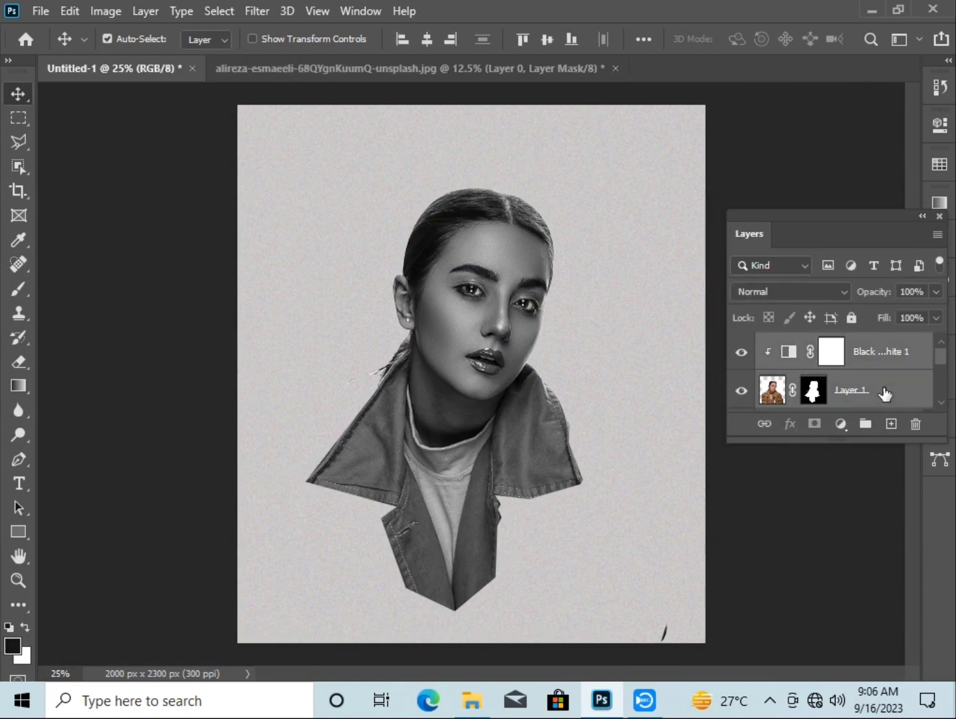
{"action": "key", "text": "ctrl+g"}
{"action": "double_click", "coordinate": [825, 344]}
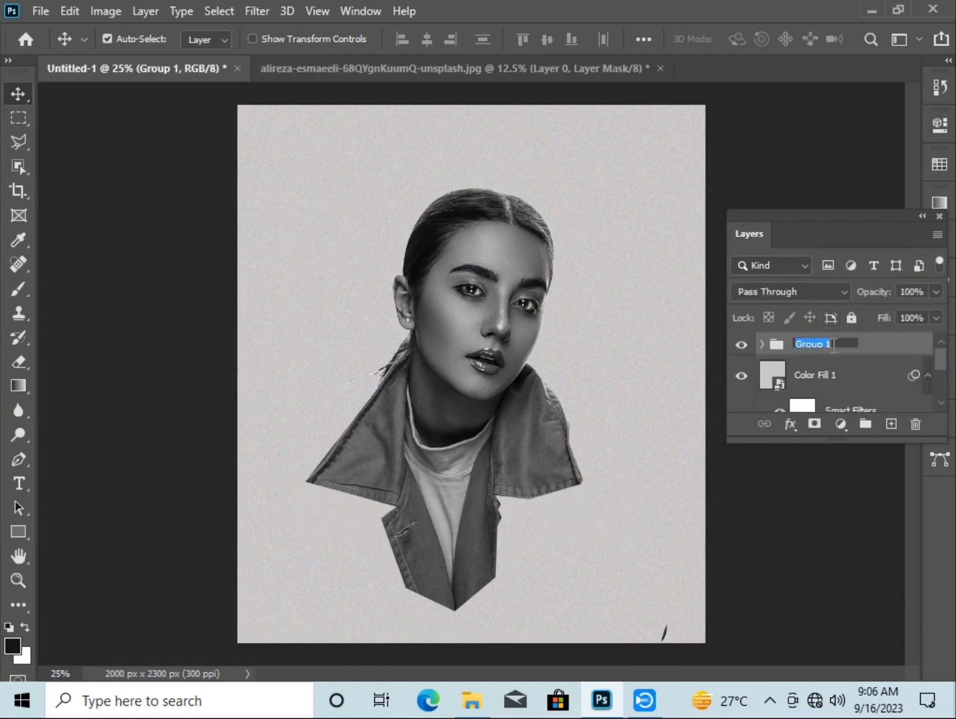
{"action": "key", "text": "BackSpace"}
{"action": "type", "text": "Model"}
{"action": "key", "text": "Return"}
{"action": "right_click", "coordinate": [829, 346]}
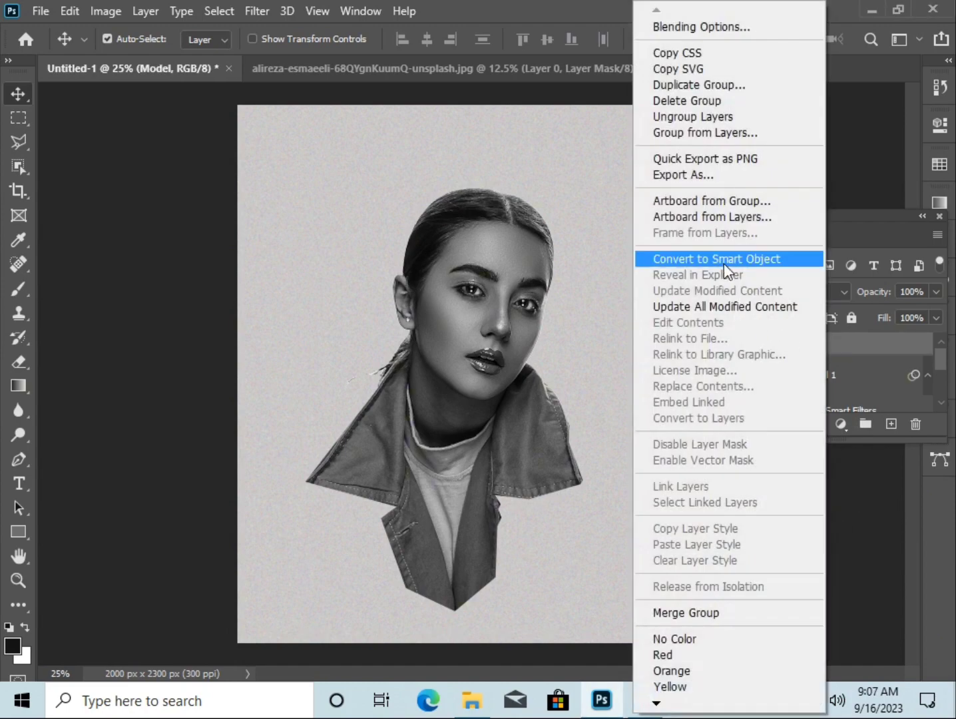
{"action": "left_click", "coordinate": [736, 258]}
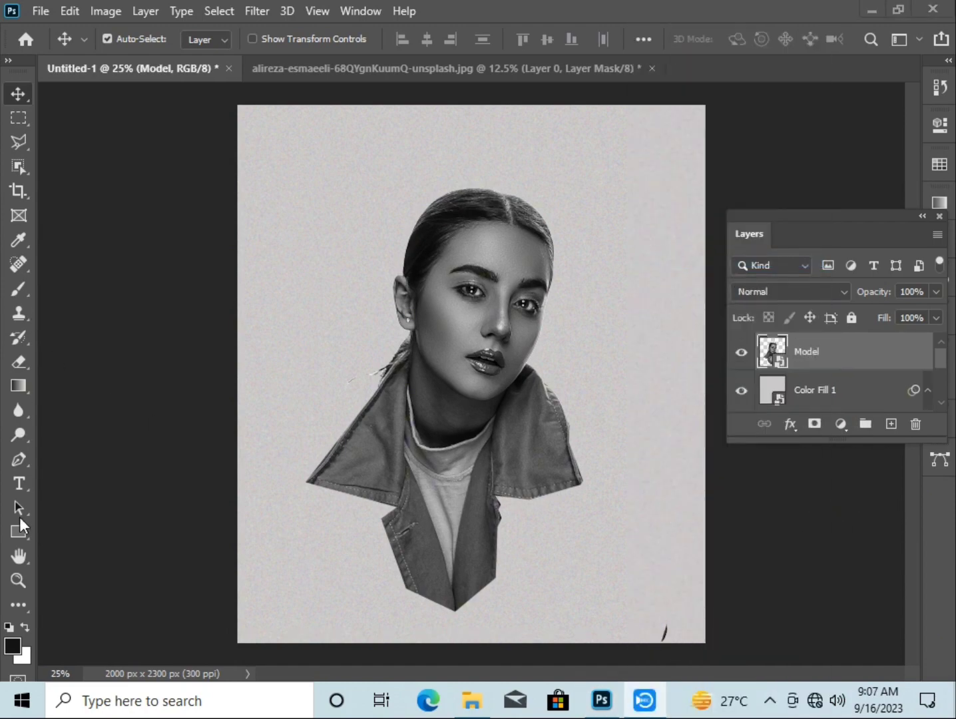
Add a 'TOPMODEL' text layer on the face and set it to 60 pt
{"action": "left_click", "coordinate": [19, 483]}
{"action": "left_click", "coordinate": [421, 327]}
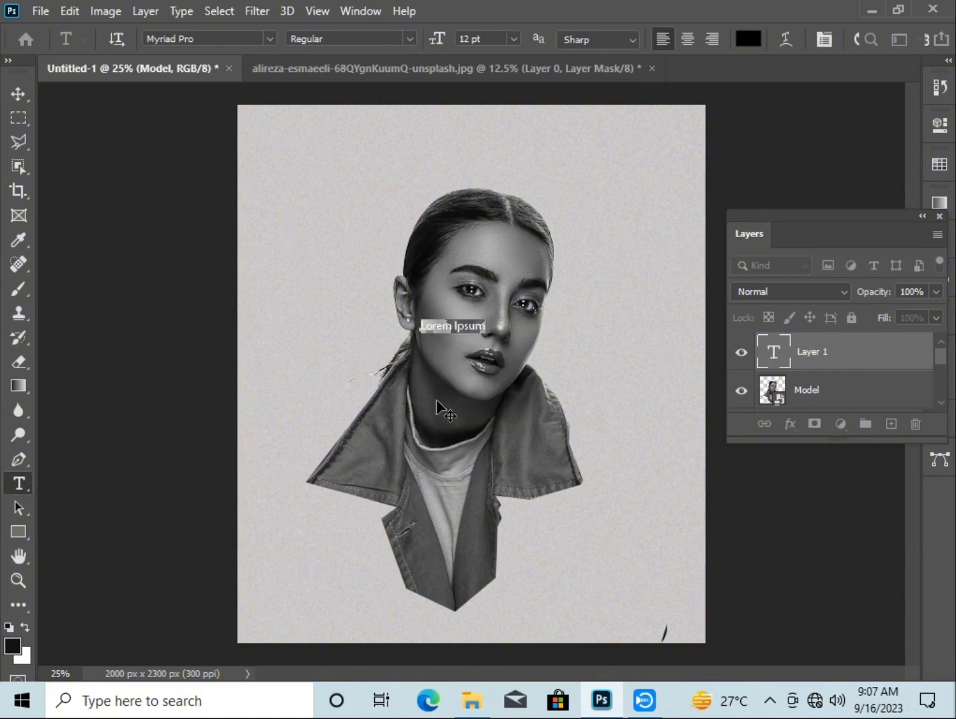
{"action": "key", "text": "BackSpace"}
{"action": "type", "text": "TOPMODEL"}
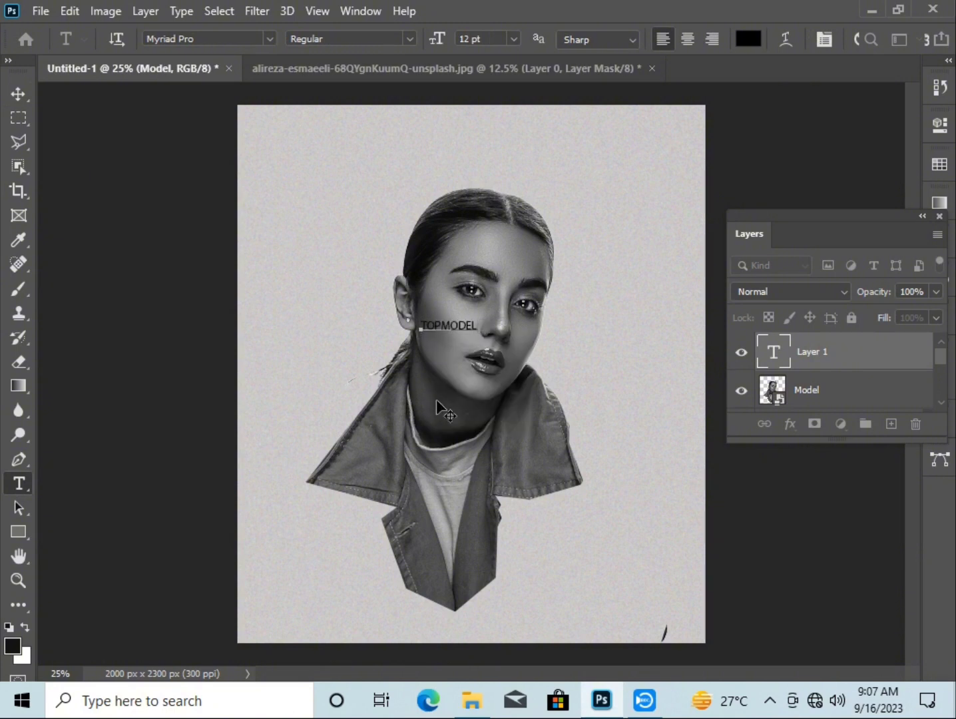
{"action": "left_click", "coordinate": [19, 92]}
{"action": "double_click", "coordinate": [452, 327]}
{"action": "left_click", "coordinate": [512, 40]}
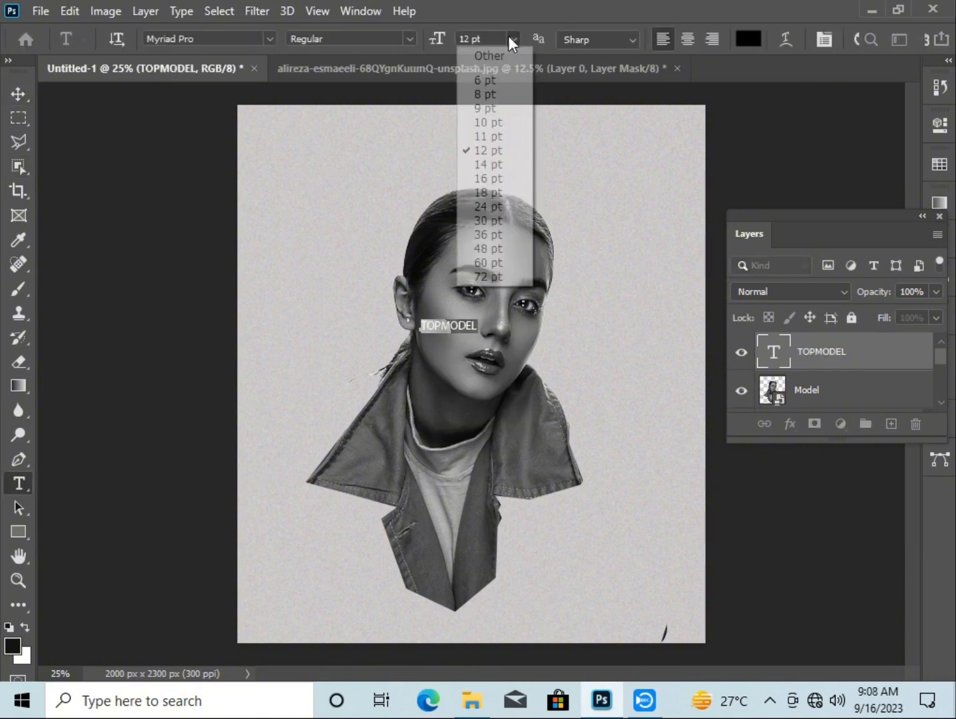
{"action": "left_click", "coordinate": [494, 193]}
{"action": "left_click", "coordinate": [512, 39]}
{"action": "left_click", "coordinate": [510, 262]}
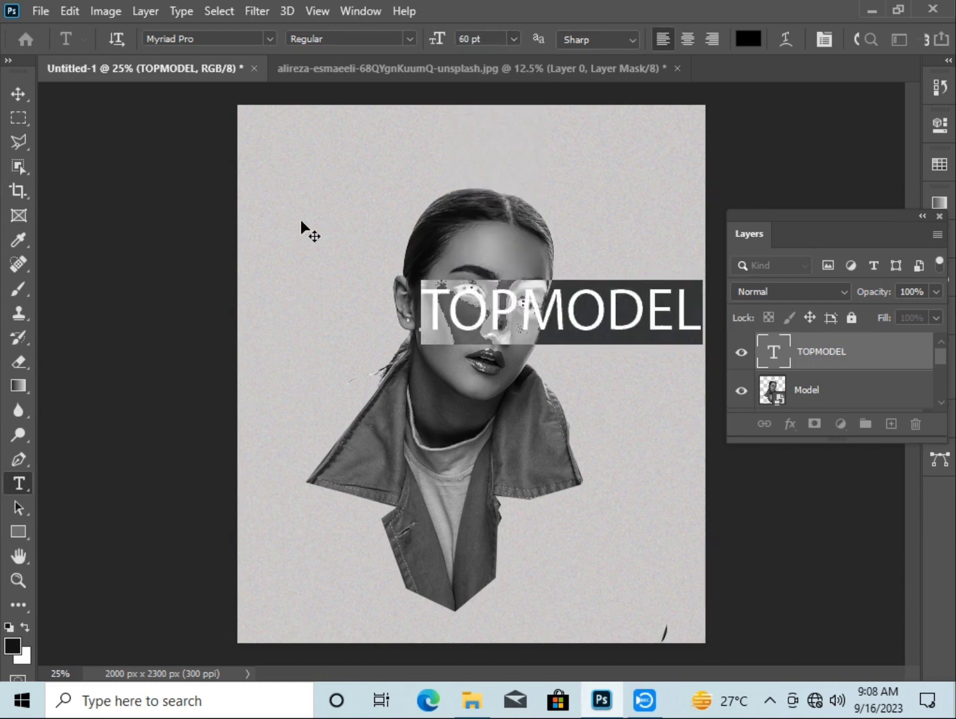
{"action": "left_click", "coordinate": [301, 224]}
Rotate the TOPMODEL text 90° to vertical and place it over the left face
{"action": "key", "text": "ctrl+t"}
{"action": "left_click_drag", "start_coordinate": [586, 297], "coordinate": [490, 308]}
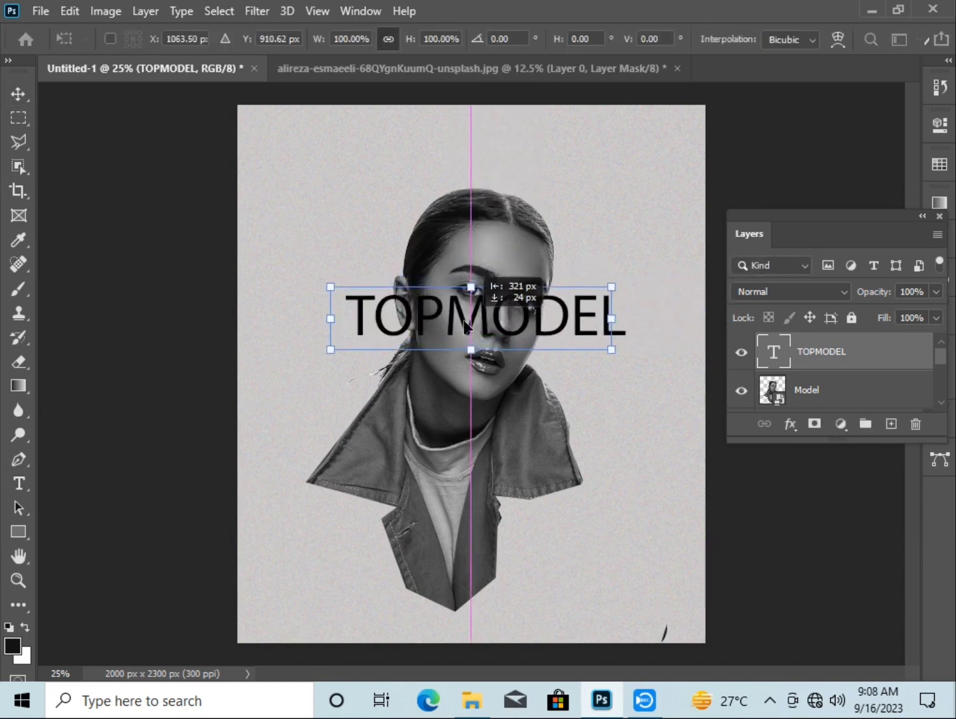
{"action": "mouse_move", "coordinate": [613, 273]}
{"action": "left_mouse_down"}
{"action": "mouse_move", "coordinate": [576, 505]}
{"action": "mouse_move", "coordinate": [511, 544]}
{"action": "left_mouse_up"}
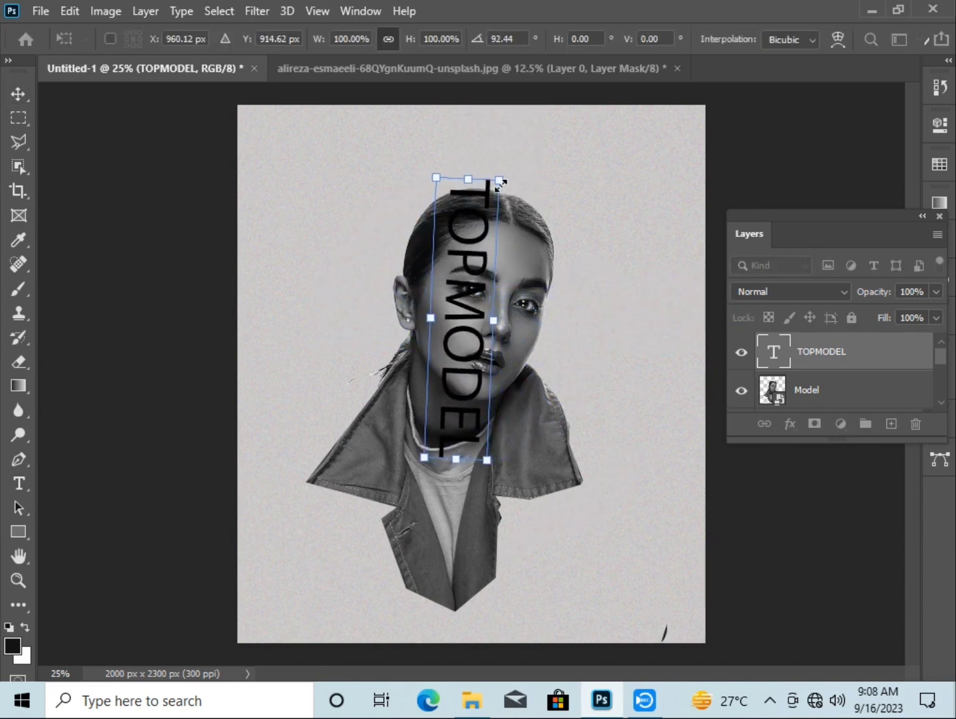
{"action": "left_click_drag", "start_coordinate": [513, 178], "coordinate": [517, 210]}
{"action": "left_click_drag", "start_coordinate": [460, 338], "coordinate": [437, 408]}
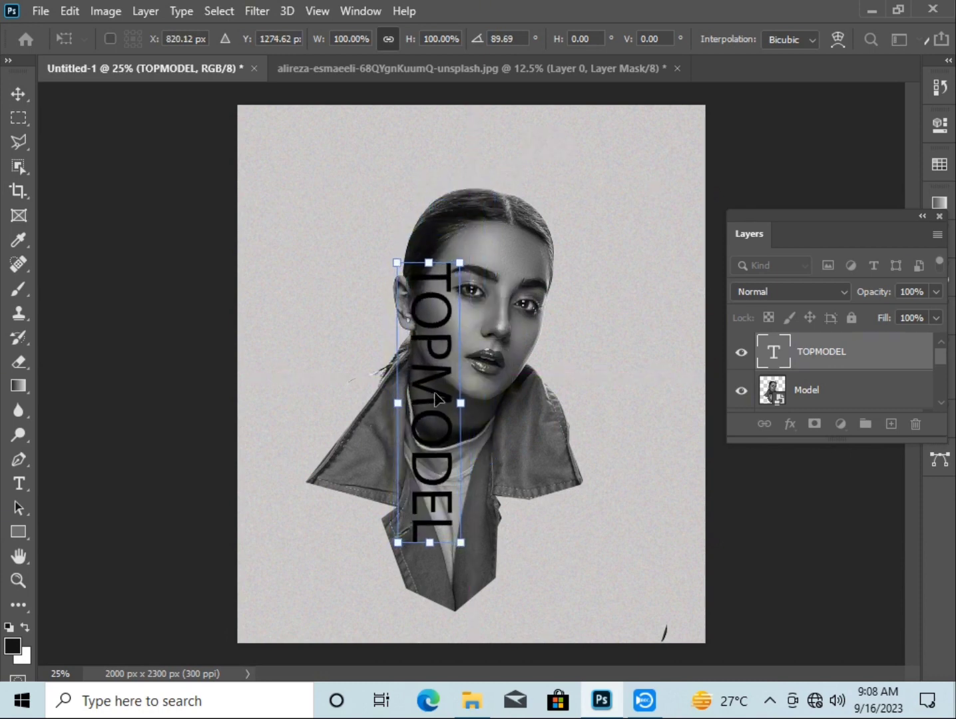
{"action": "key", "text": "Return"}
Enlarge TOPMODEL to 100 pt and move it up toward the top of the head
{"action": "key", "text": "t"}
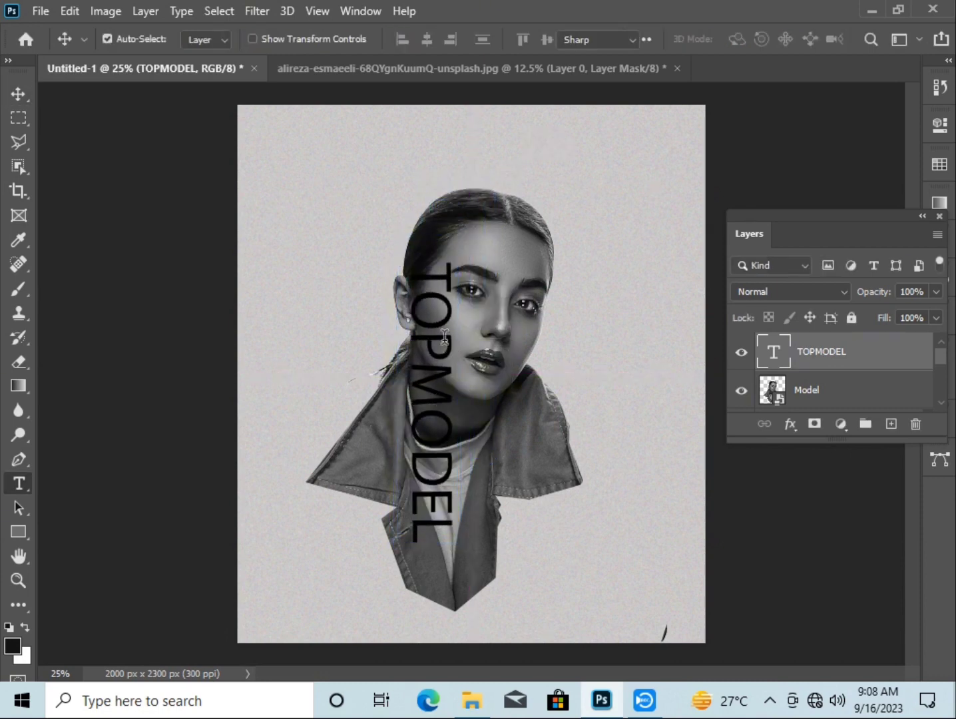
{"action": "double_click", "coordinate": [448, 334]}
{"action": "left_click", "coordinate": [516, 45]}
{"action": "left_click", "coordinate": [483, 281]}
{"action": "type", "text": "100"}
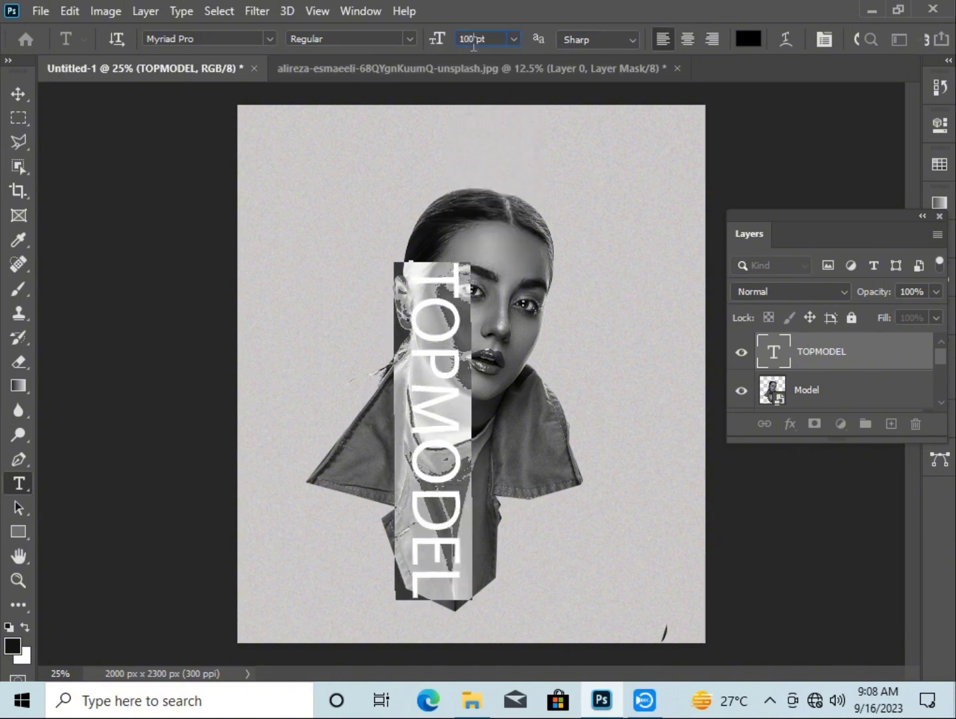
{"action": "key", "text": "Return"}
{"action": "left_click", "coordinate": [18, 94]}
{"action": "left_click_drag", "start_coordinate": [427, 380], "coordinate": [437, 247]}
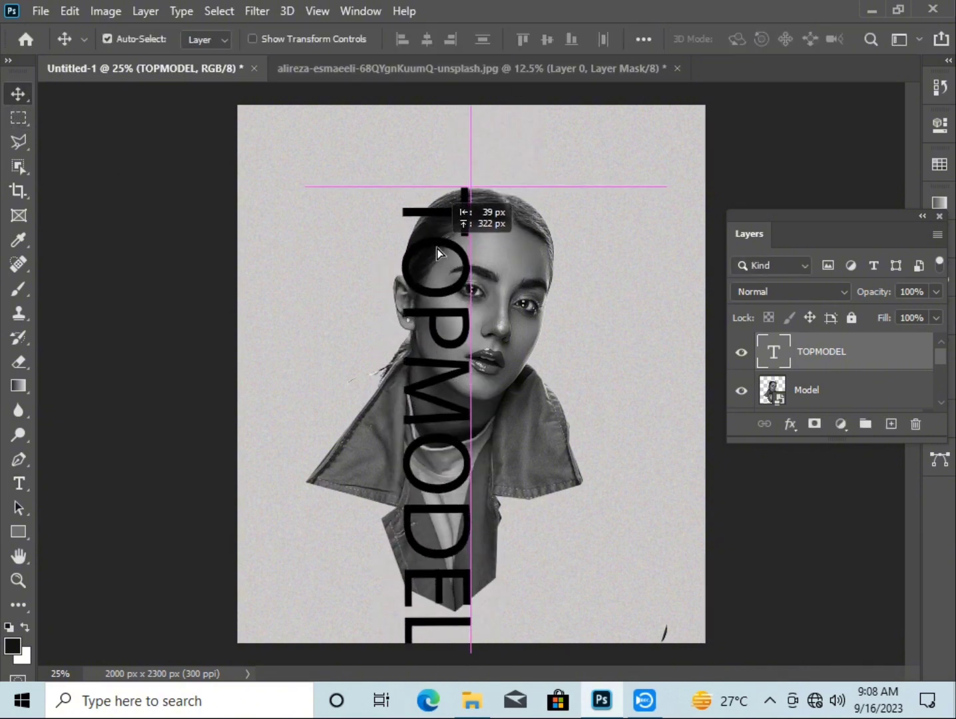
Scroll the TOPMODEL font size down toward 84 pt
{"action": "key", "text": "t"}
{"action": "double_click", "coordinate": [437, 248]}
{"action": "left_click", "coordinate": [473, 39]}
{"action": "scroll", "coordinate": [473, 41], "scroll_direction": "down", "scroll_amount": 7}
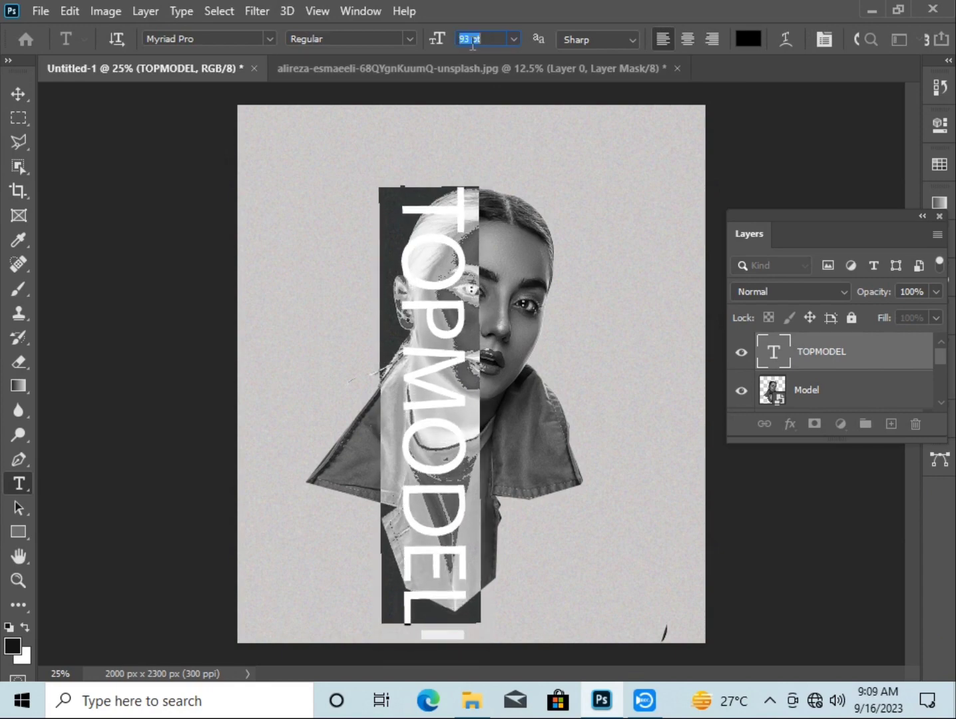
{"action": "scroll", "coordinate": [474, 41], "scroll_direction": "down", "scroll_amount": 3}
{"action": "scroll", "coordinate": [474, 41], "scroll_direction": "down", "scroll_amount": 3}
{"action": "scroll", "coordinate": [473, 41], "scroll_direction": "down", "scroll_amount": 3}
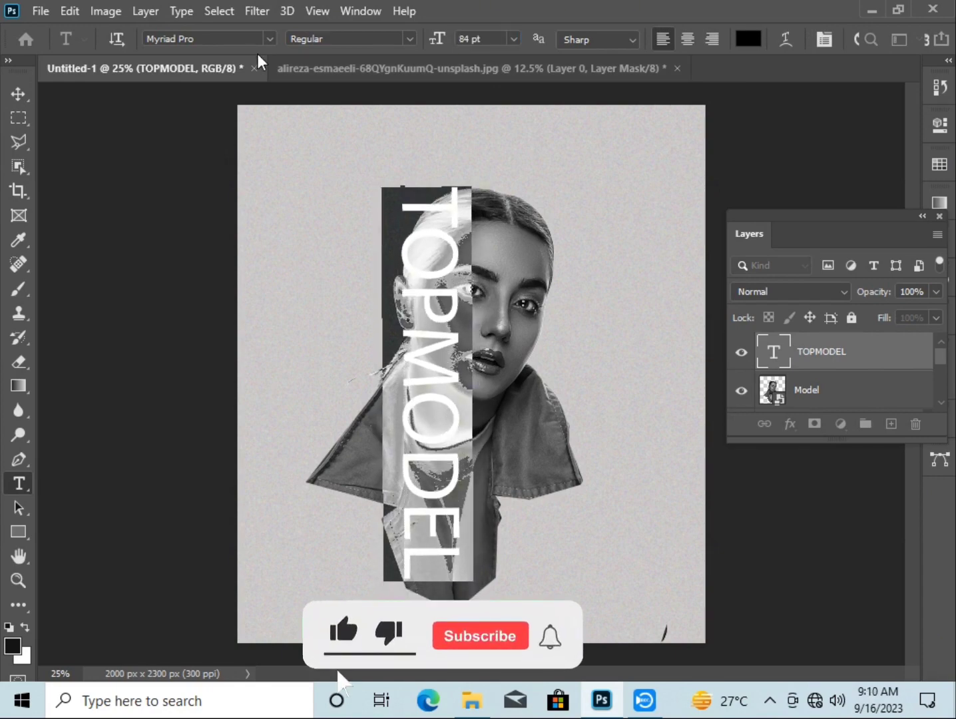
{"action": "left_click", "coordinate": [270, 39]}
Change the TOPMODEL font to Arial Black and shrink it to 64 pt
{"action": "scroll", "coordinate": [235, 112], "scroll_direction": "up", "scroll_amount": 3}
{"action": "type", "text": "b"}
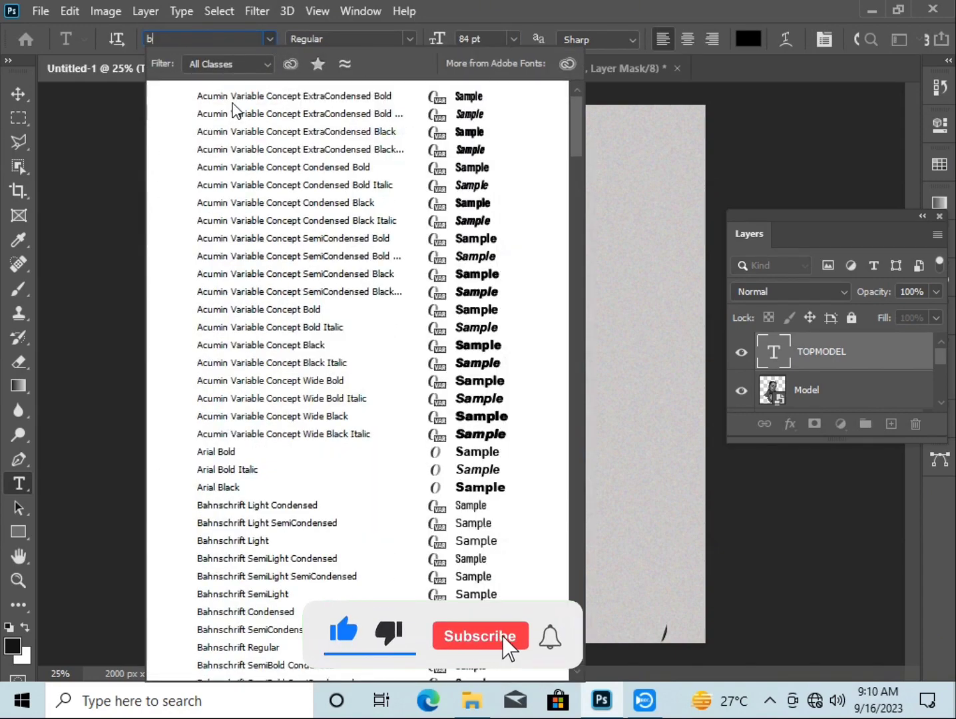
{"action": "type", "text": "lack"}
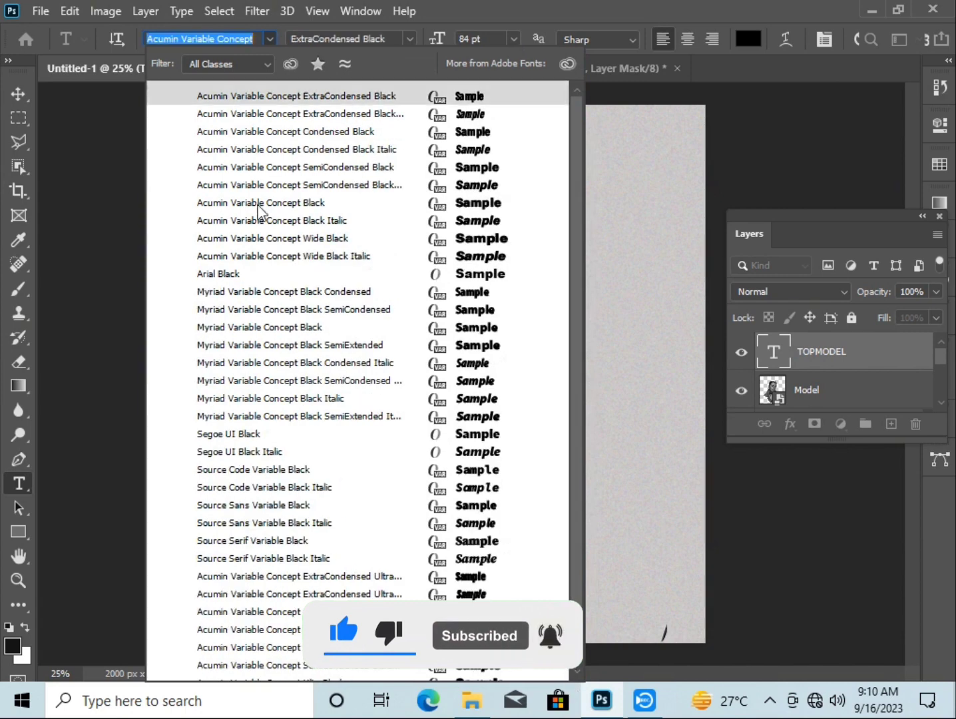
{"action": "left_click", "coordinate": [254, 273]}
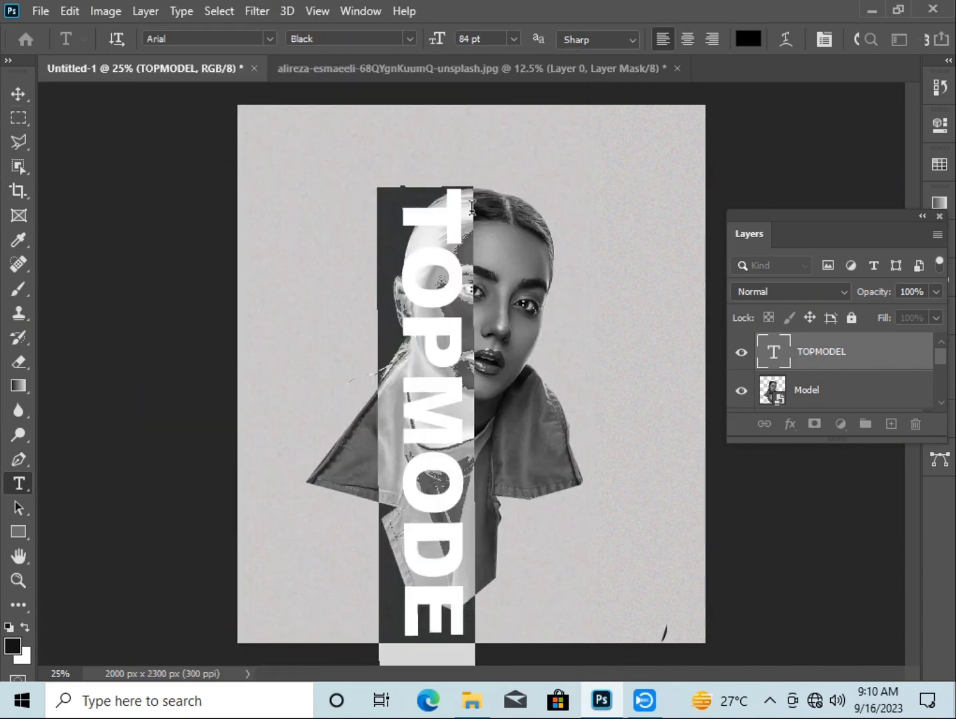
{"action": "left_click", "coordinate": [489, 39]}
{"action": "key", "text": "Down"}
{"action": "key", "text": "Down"}
{"action": "key", "text": "Down"}
{"action": "key", "text": "Down"}
{"action": "key", "text": "Down"}
{"action": "key", "text": "Down"}
{"action": "key", "text": "Down"}
{"action": "key", "text": "Down"}
{"action": "key", "text": "Down"}
{"action": "key", "text": "Down"}
{"action": "key", "text": "Down"}
{"action": "key", "text": "Down"}
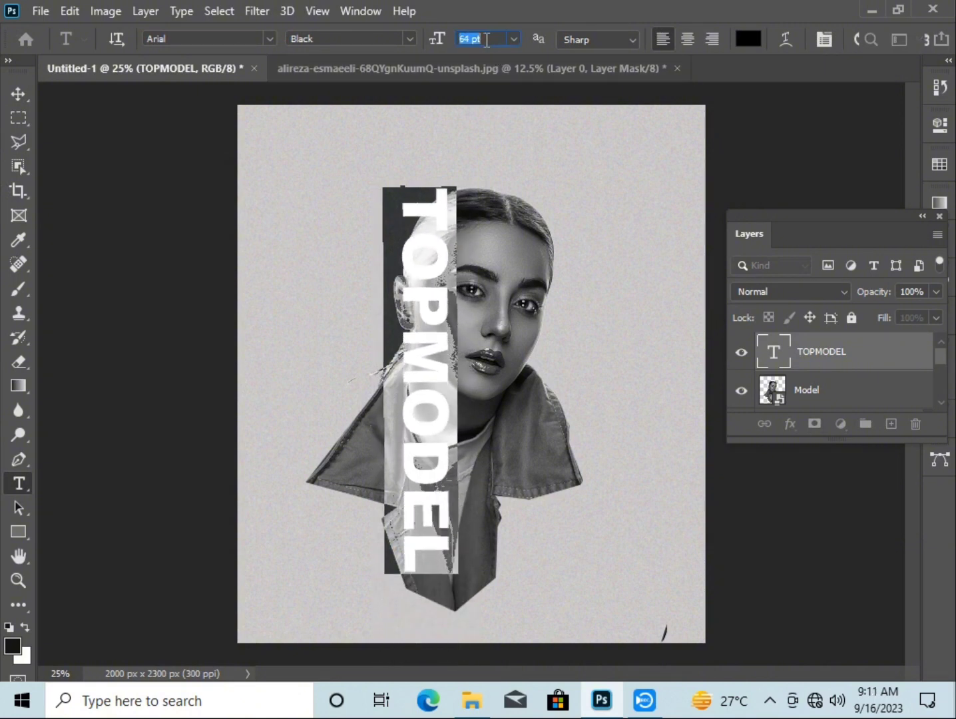
{"action": "key", "text": "ctrl+Return"}
Nudge the TOPMODEL text into place over the left half of the face, then duplicate it
{"action": "left_click", "coordinate": [432, 359]}
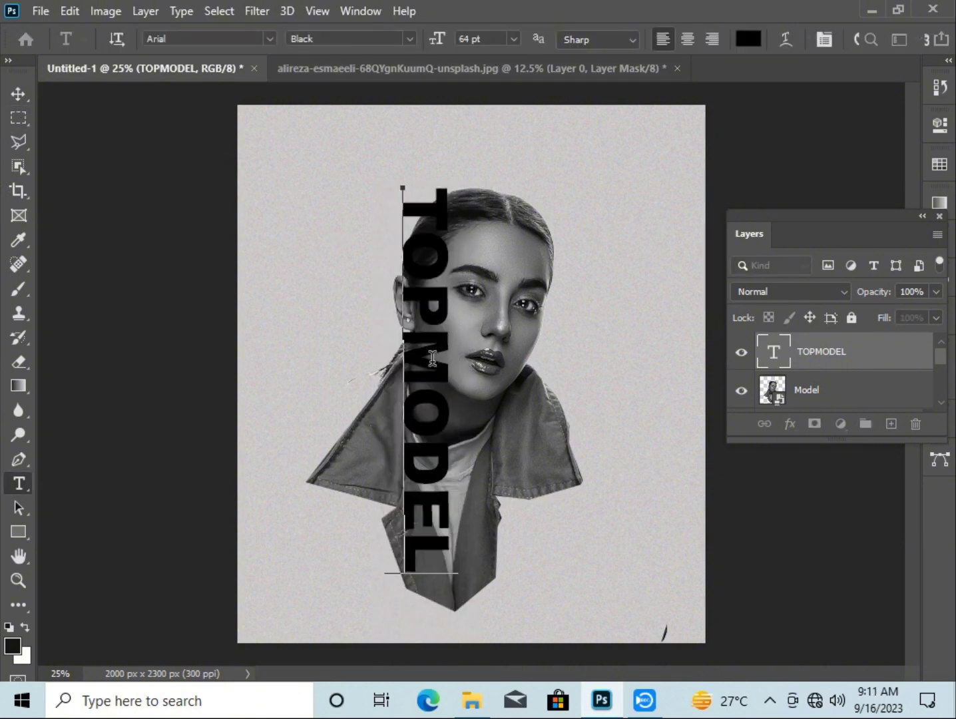
{"action": "left_click", "coordinate": [16, 98]}
{"action": "key", "text": "ctrl+t"}
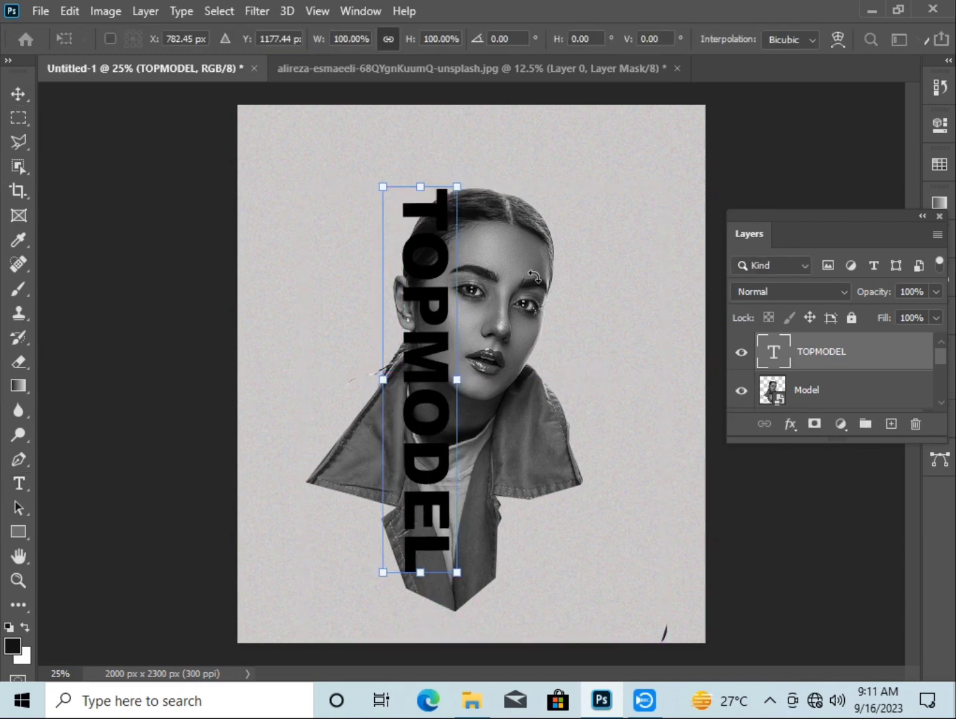
{"action": "key", "text": "shift+Right"}
{"action": "key", "text": "shift+Right"}
{"action": "key", "text": "shift+Right"}
{"action": "key", "text": "shift+Right"}
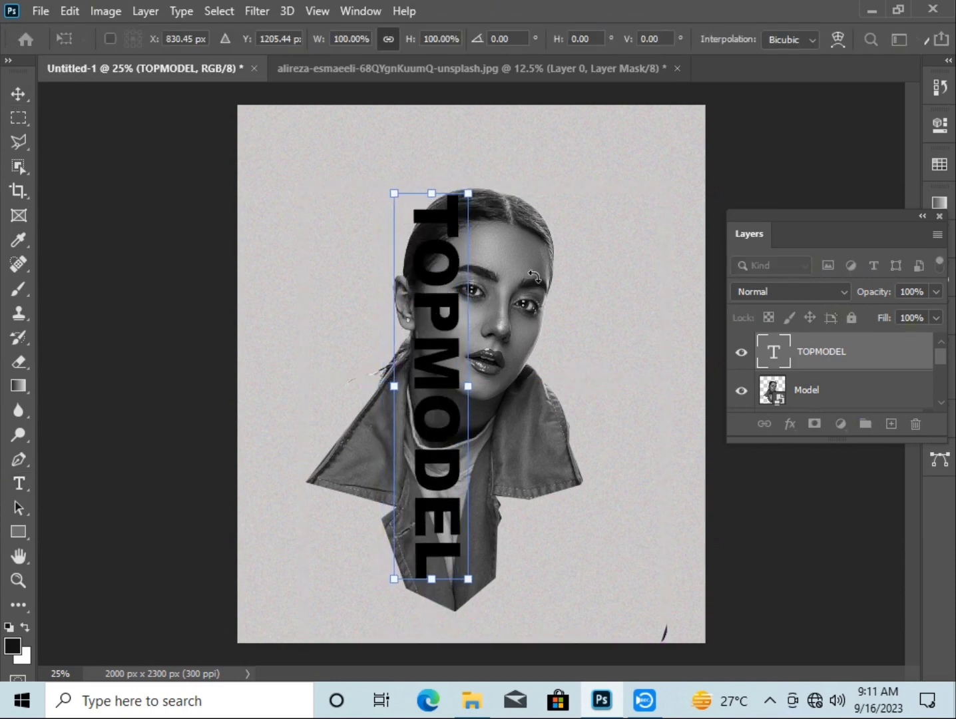
{"action": "key", "text": "shift+Right"}
{"action": "key", "text": "Right"}
{"action": "key", "text": "Right"}
{"action": "key", "text": "Right"}
{"action": "key", "text": "Up"}
{"action": "key", "text": "Up"}
{"action": "key", "text": "Up"}
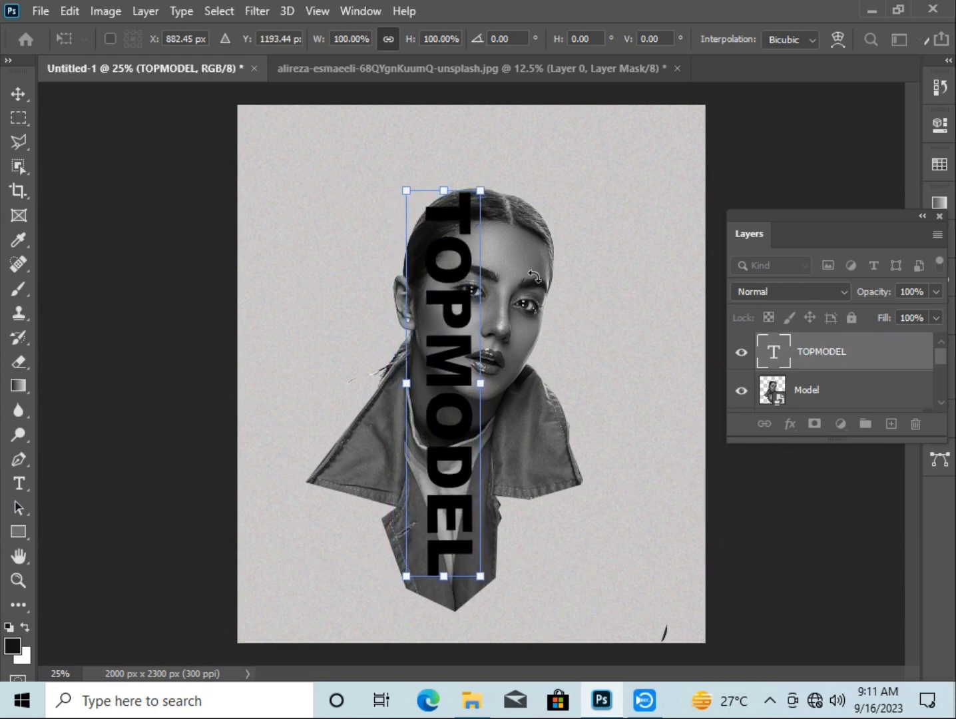
{"action": "key", "text": "Left"}
{"action": "key", "text": "Left"}
{"action": "key", "text": "Left"}
{"action": "key", "text": "Left"}
{"action": "key", "text": "Left"}
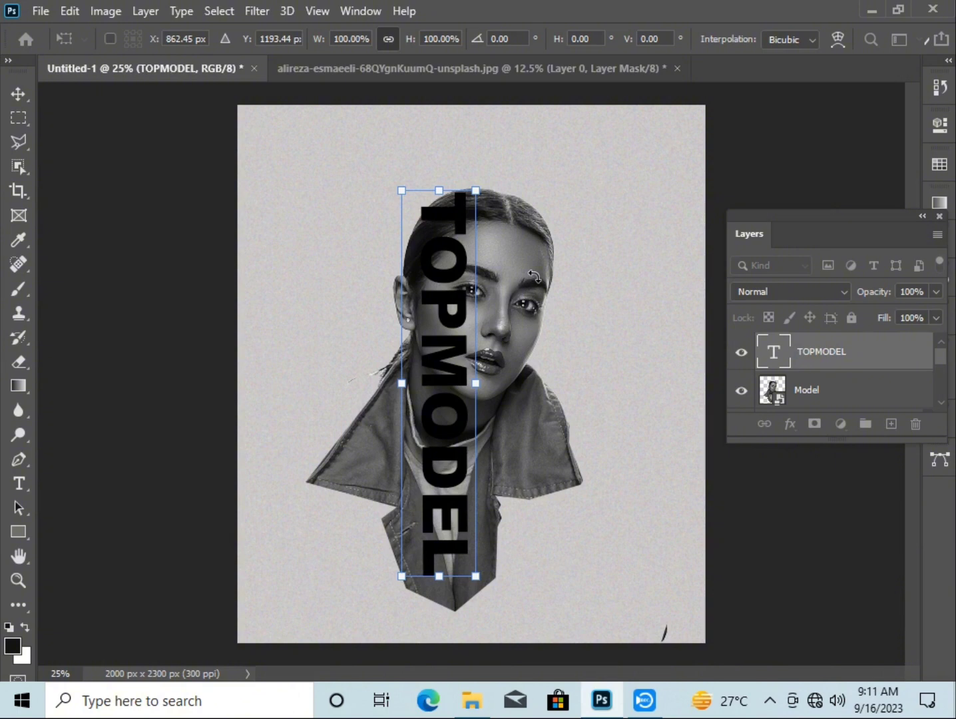
{"action": "key", "text": "Down"}
{"action": "key", "text": "Down"}
{"action": "key", "text": "Down"}
{"action": "key", "text": "Down"}
{"action": "key", "text": "Down"}
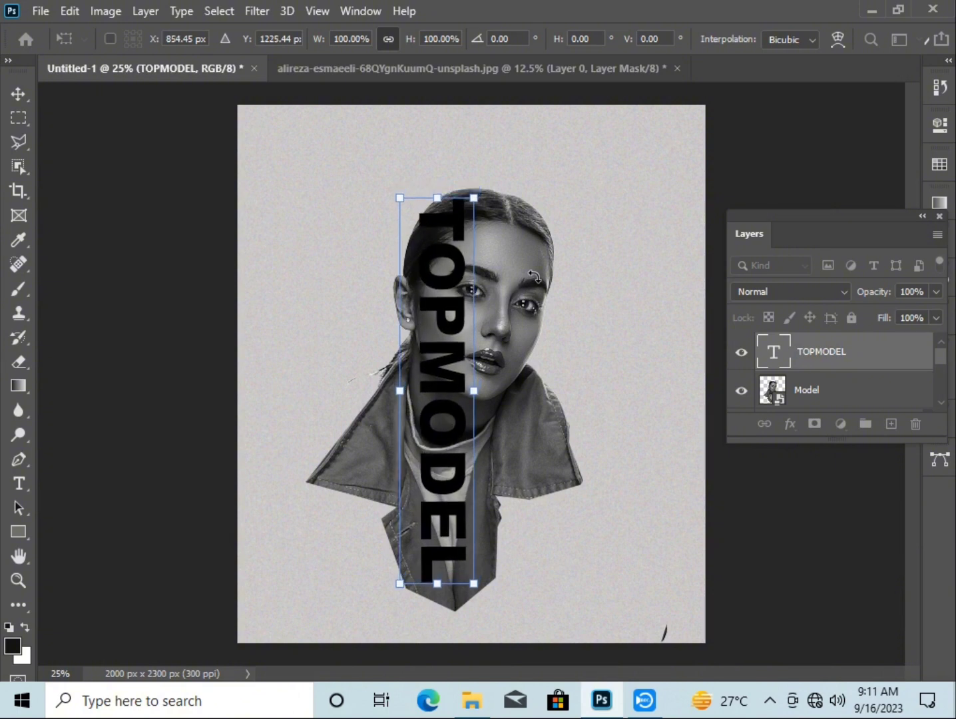
{"action": "key", "text": "Down"}
{"action": "key", "text": "Down"}
{"action": "key", "text": "Down"}
{"action": "key", "text": "Down"}
{"action": "key", "text": "Left"}
{"action": "key", "text": "Down"}
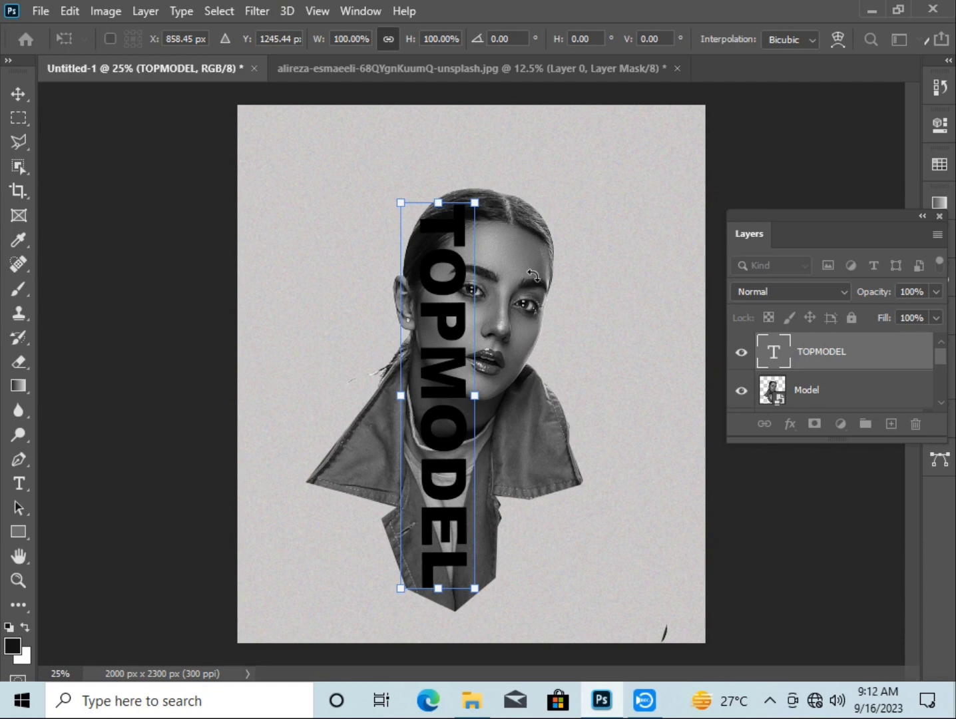
{"action": "key", "text": "Return"}
{"action": "key", "text": "ctrl+j"}
Expand the Layers panel and delete the TOPMODEL copy layer
{"action": "left_click_drag", "start_coordinate": [865, 439], "coordinate": [872, 658]}
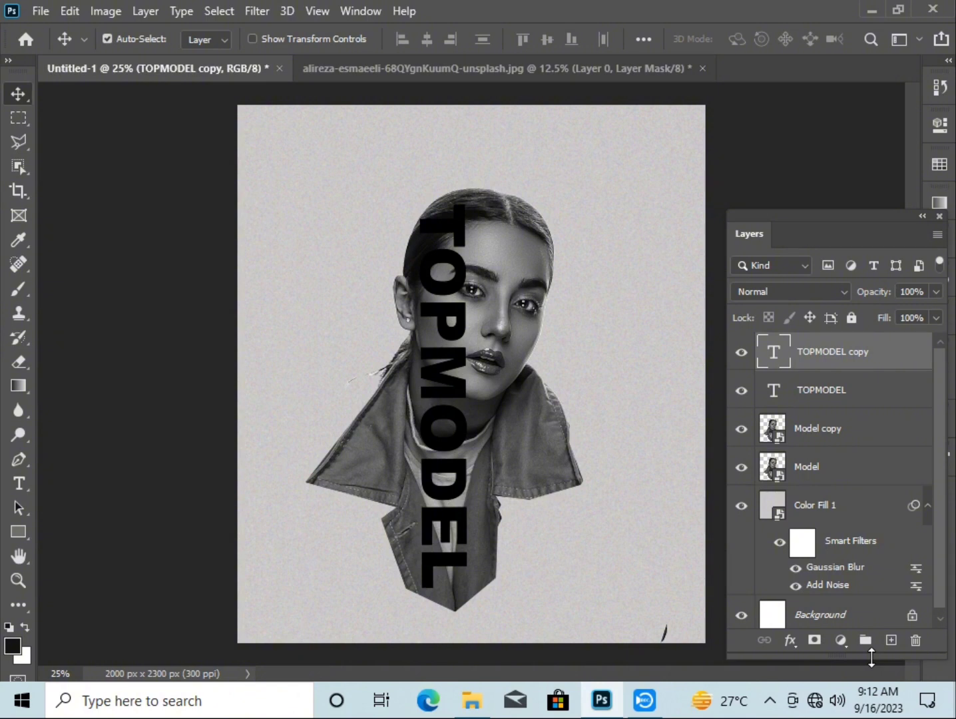
{"action": "left_click_drag", "start_coordinate": [837, 356], "coordinate": [916, 641]}
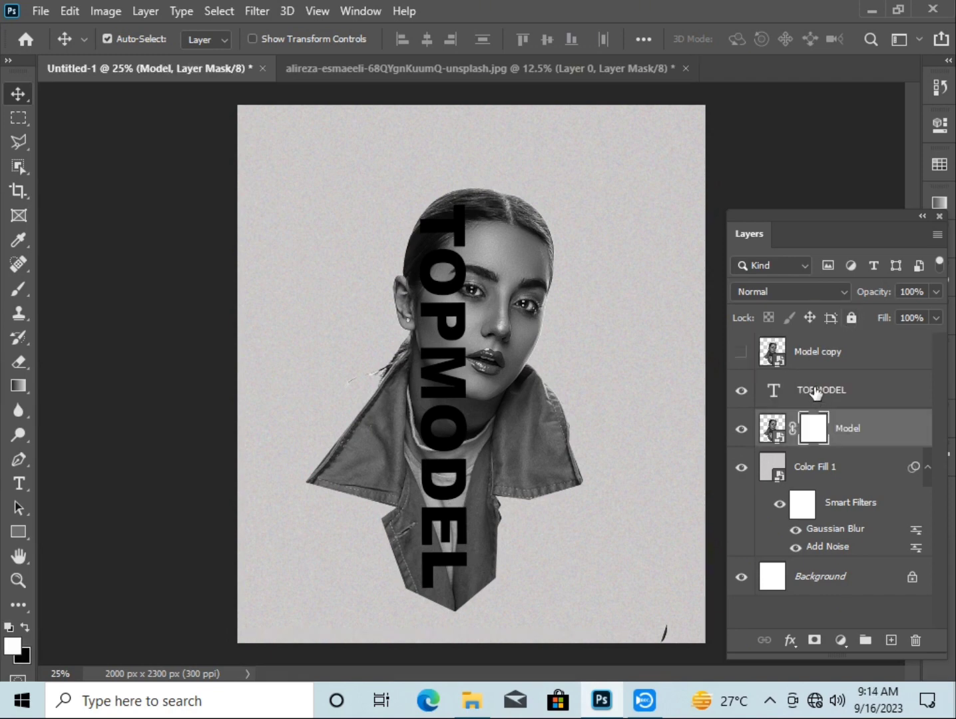
Select everything except the TOPMODEL letters and target the Model layer's mask
{"action": "right_click", "coordinate": [814, 388]}
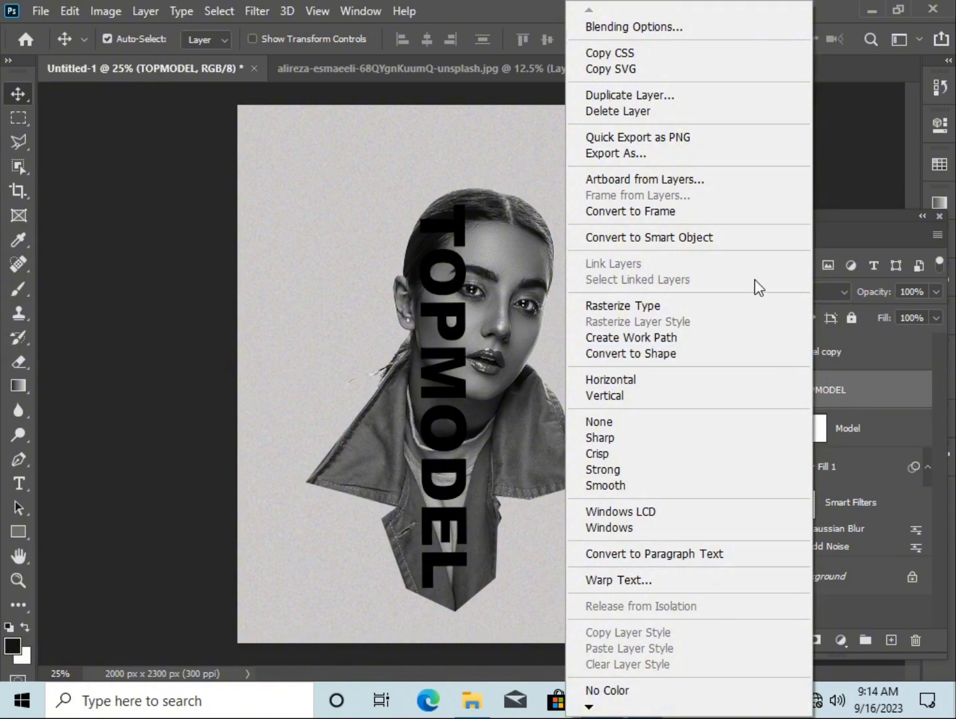
{"action": "left_click", "coordinate": [885, 404]}
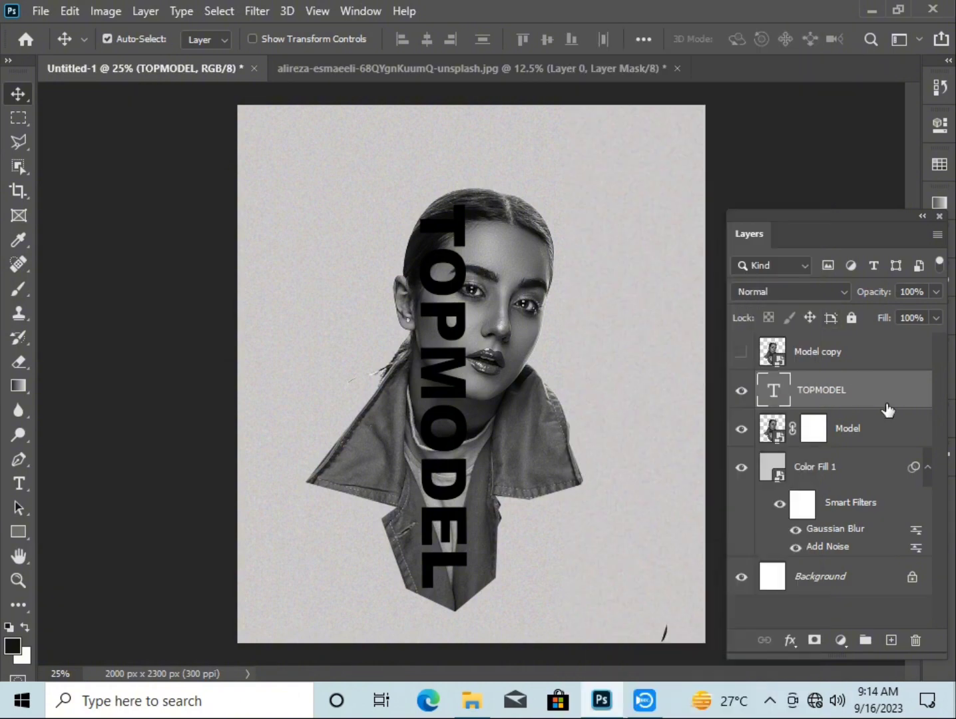
{"action": "right_click", "coordinate": [774, 391]}
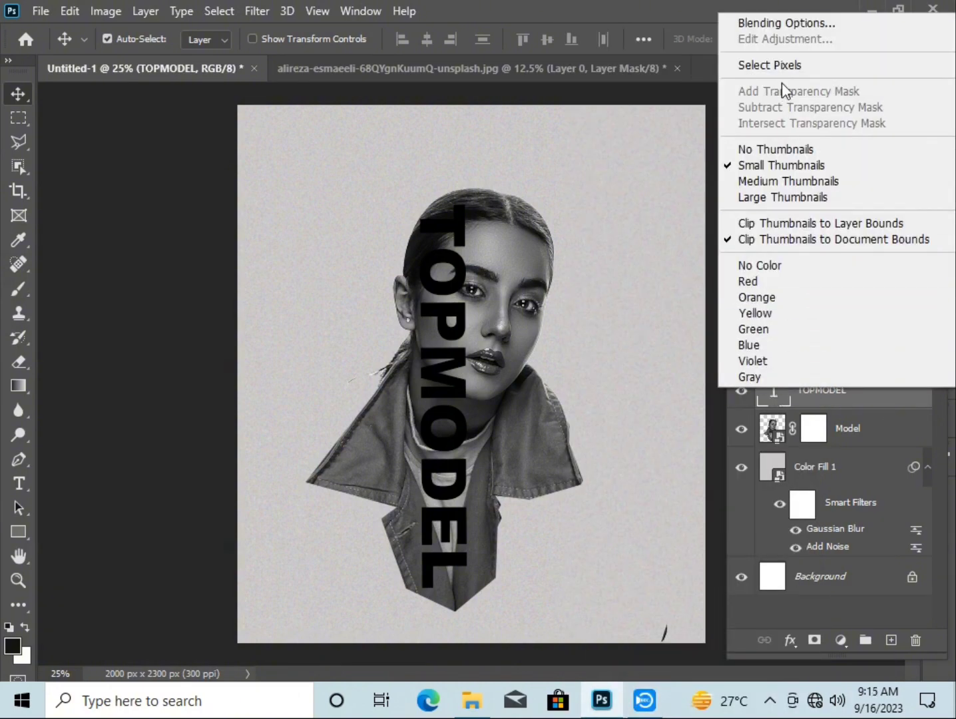
{"action": "left_click", "coordinate": [776, 64]}
{"action": "left_click", "coordinate": [219, 10]}
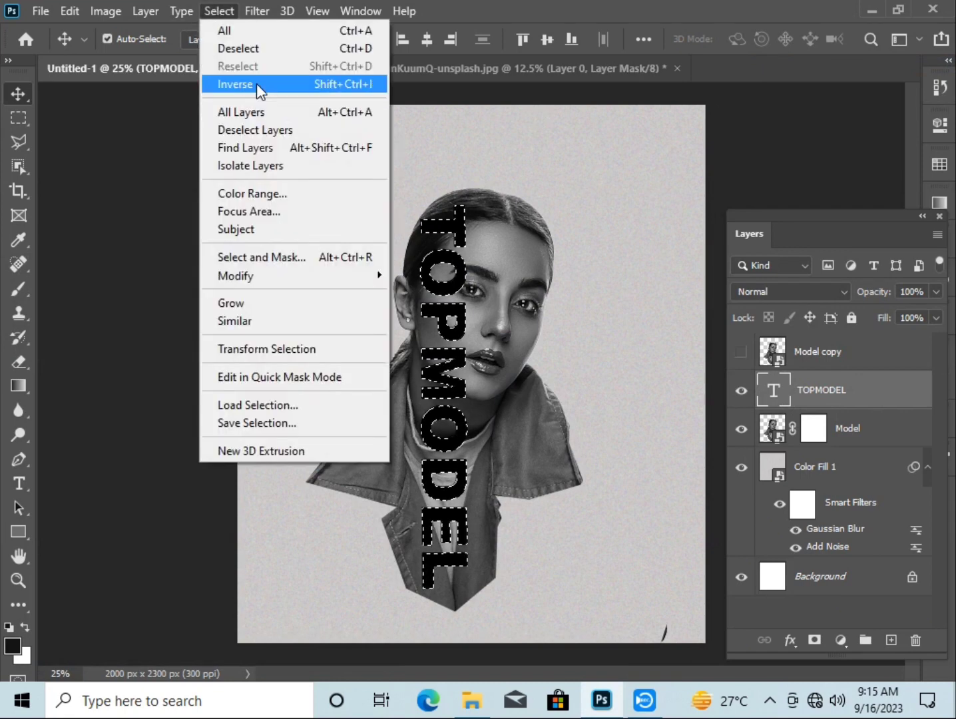
{"action": "left_click", "coordinate": [256, 83]}
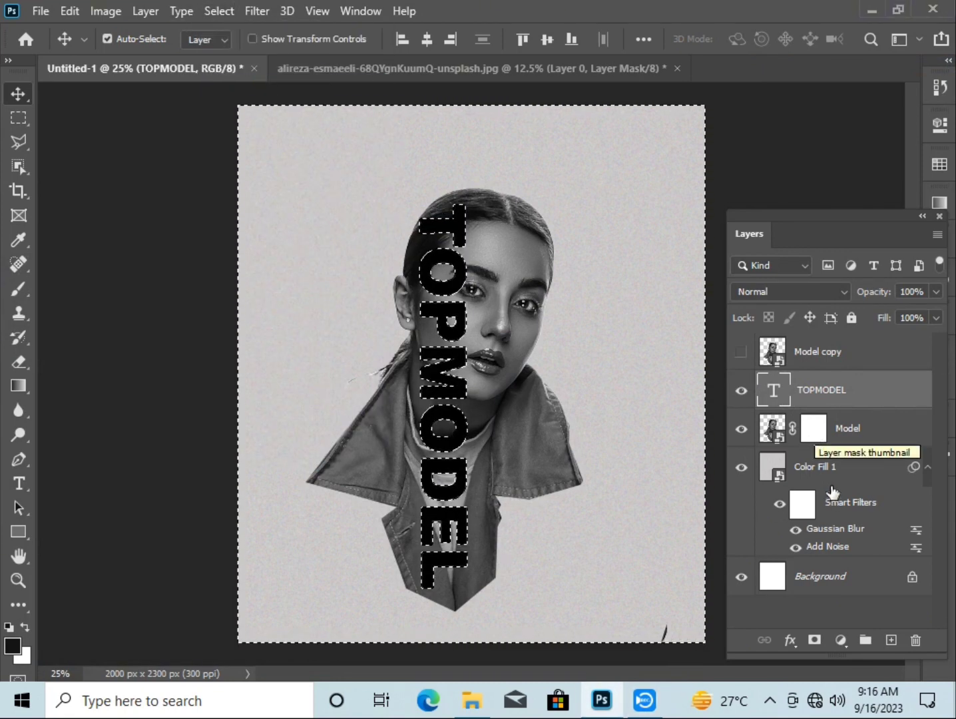
{"action": "left_click", "coordinate": [813, 429]}
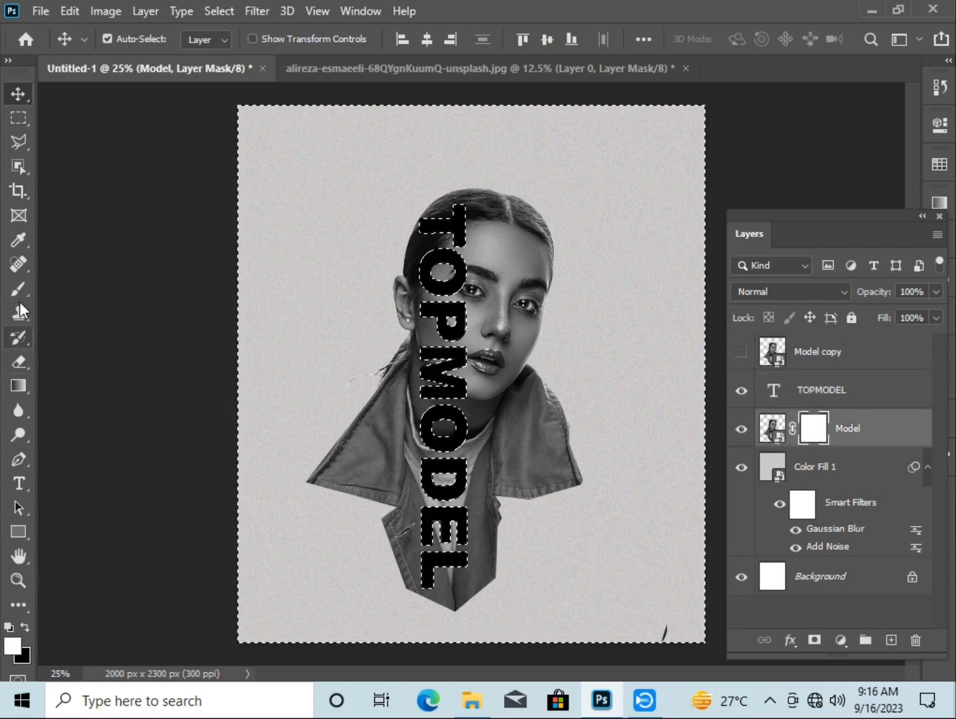
Set up a black round brush with 100% hardness for painting the mask
{"action": "key", "text": "ctrl+d"}
{"action": "key", "text": "b"}
{"action": "key", "text": "x"}
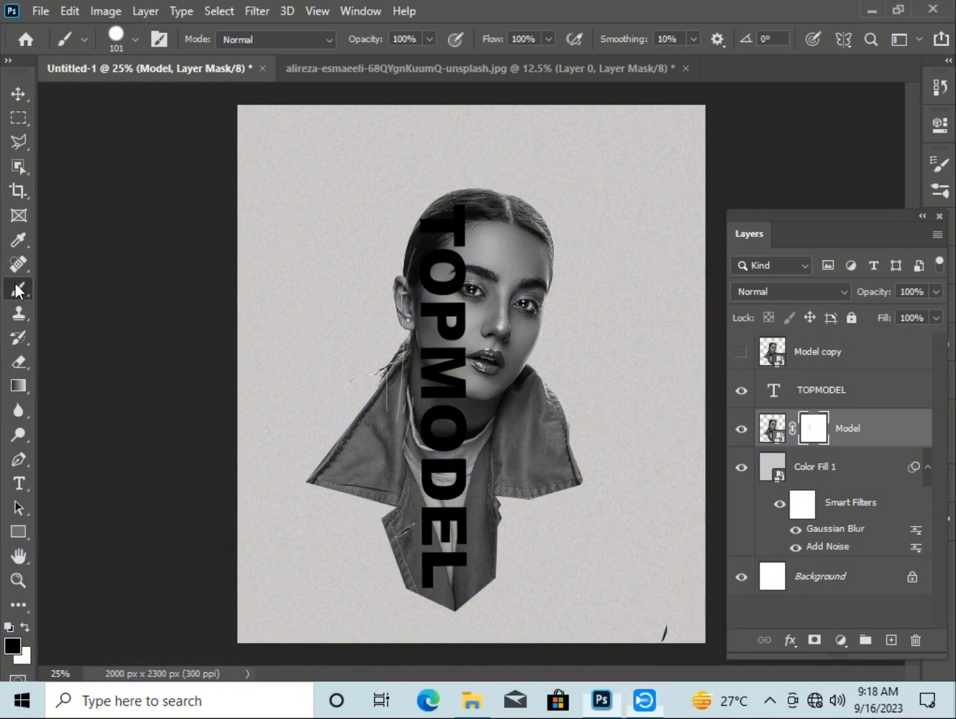
{"action": "key", "text": "ctrl+shift+d"}
{"action": "left_click", "coordinate": [83, 39]}
{"action": "left_click", "coordinate": [133, 38]}
{"action": "left_click", "coordinate": [69, 181]}
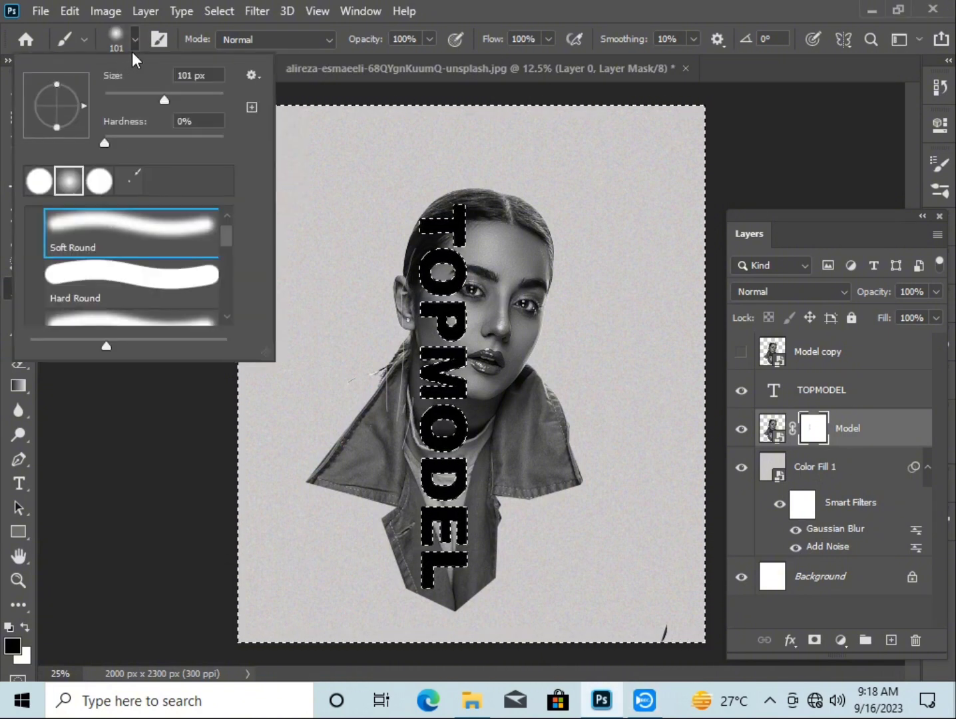
{"action": "left_click", "coordinate": [106, 144]}
{"action": "type", "text": "100"}
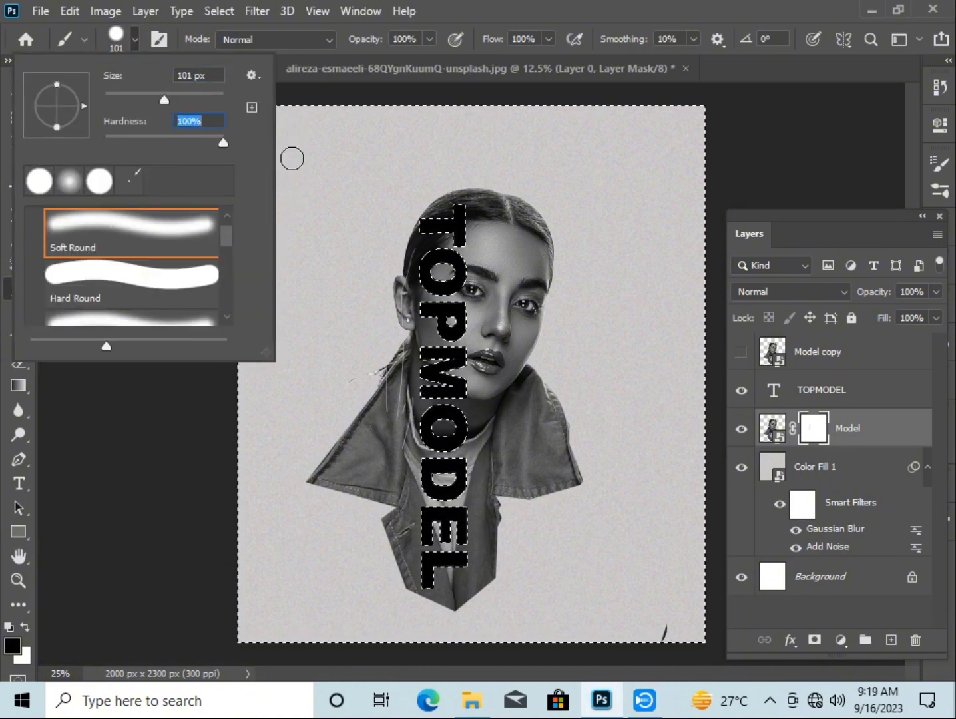
{"action": "key", "text": "Return"}
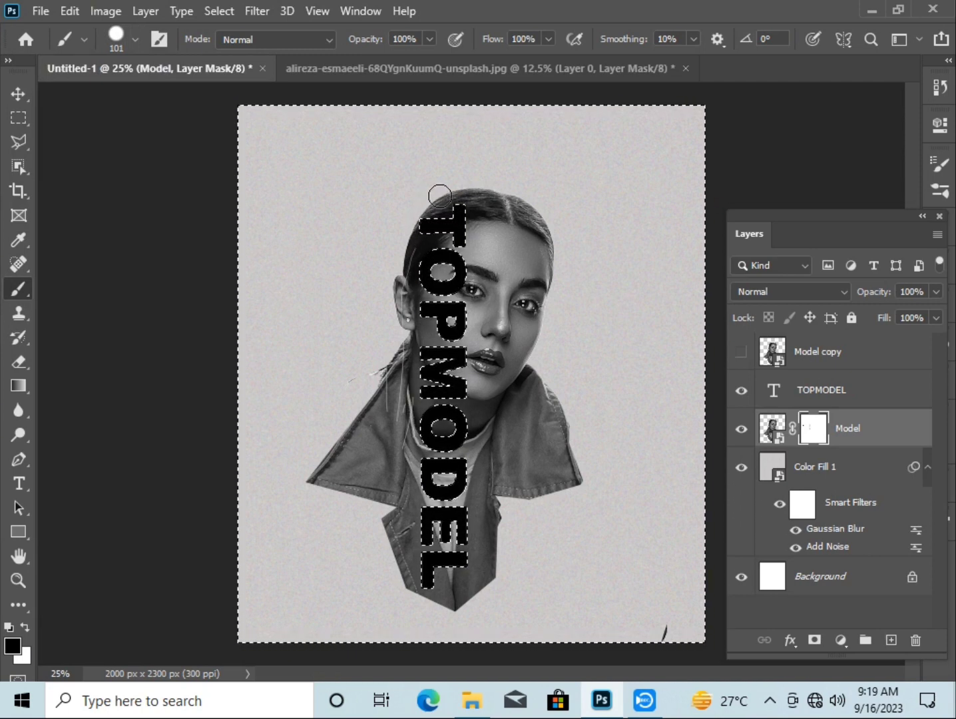
Mask out the ear, stray hair strands and left jacket and collar beside the TOPMODEL letters
{"action": "mouse_move", "coordinate": [395, 347]}
{"action": "left_mouse_down"}
{"action": "mouse_move", "coordinate": [358, 489]}
{"action": "mouse_move", "coordinate": [310, 500]}
{"action": "left_mouse_up"}
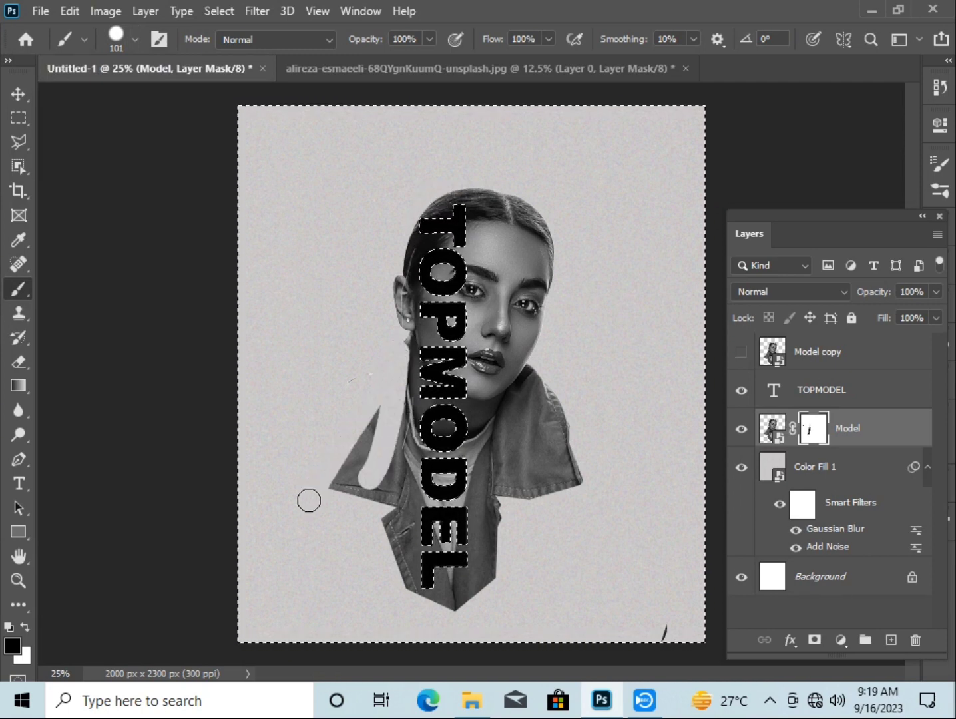
{"action": "left_click_drag", "start_coordinate": [373, 412], "coordinate": [333, 482]}
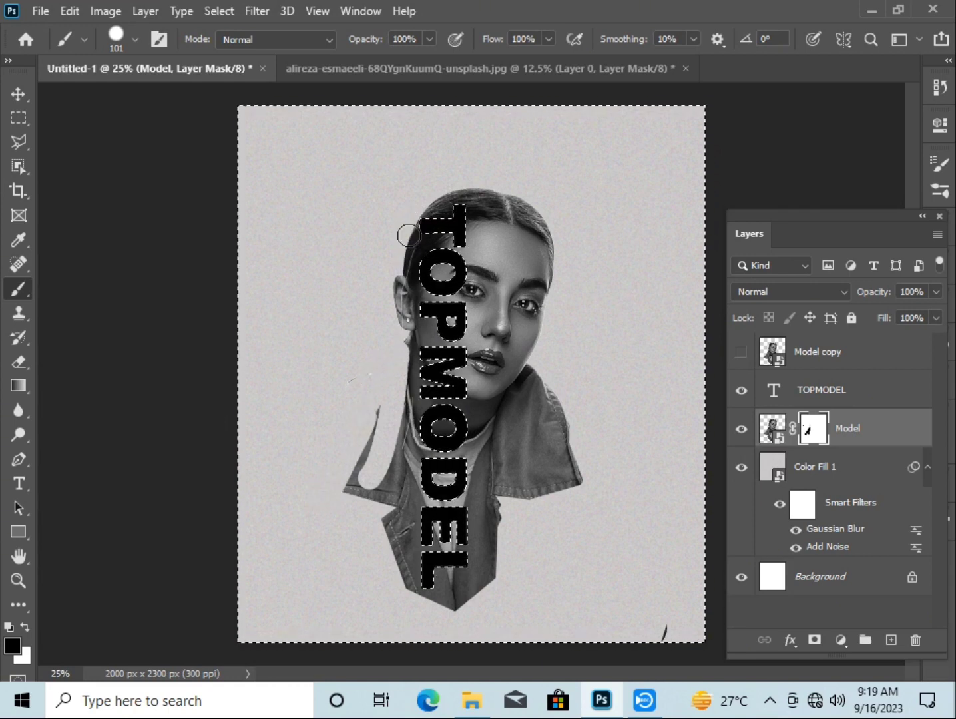
{"action": "left_click_drag", "start_coordinate": [394, 270], "coordinate": [394, 371]}
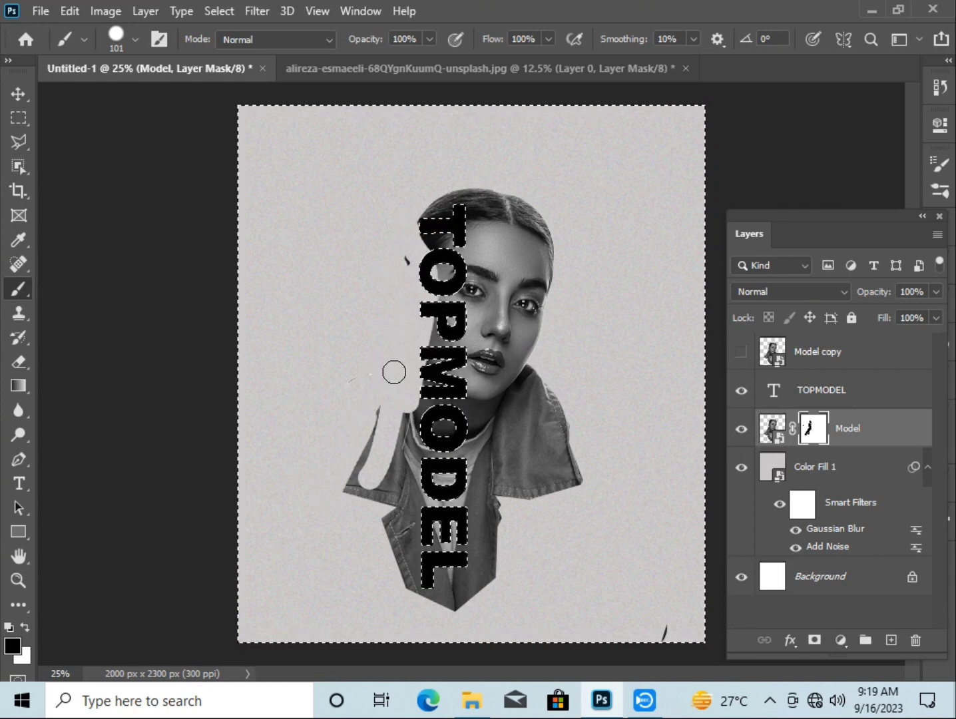
{"action": "left_click_drag", "start_coordinate": [402, 300], "coordinate": [429, 271]}
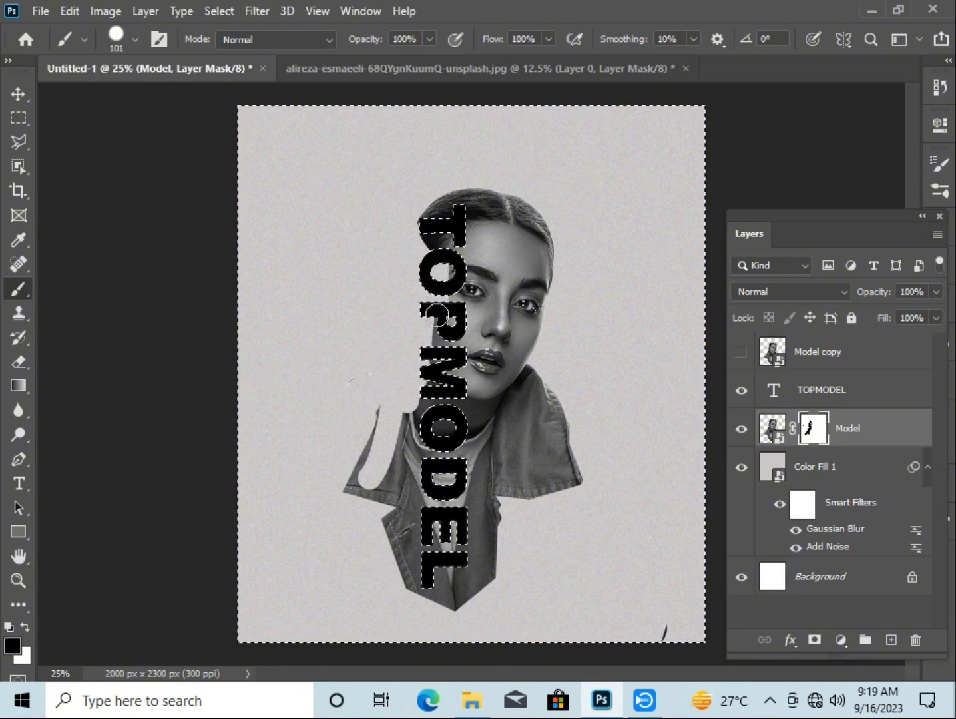
{"action": "left_click_drag", "start_coordinate": [421, 432], "coordinate": [365, 526]}
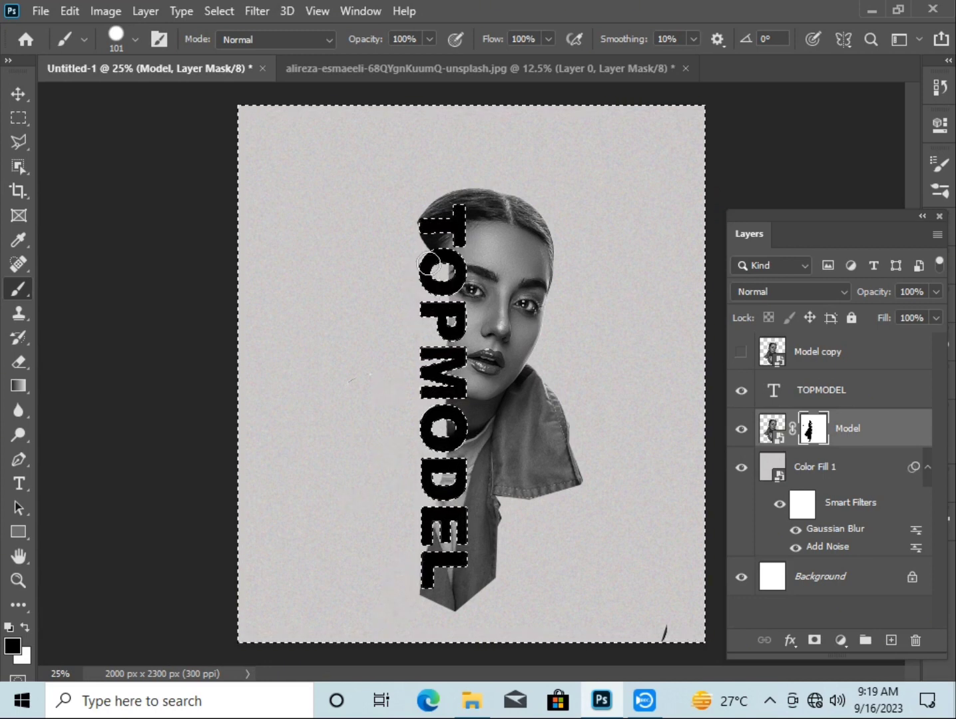
{"action": "key", "text": "bracketleft"}
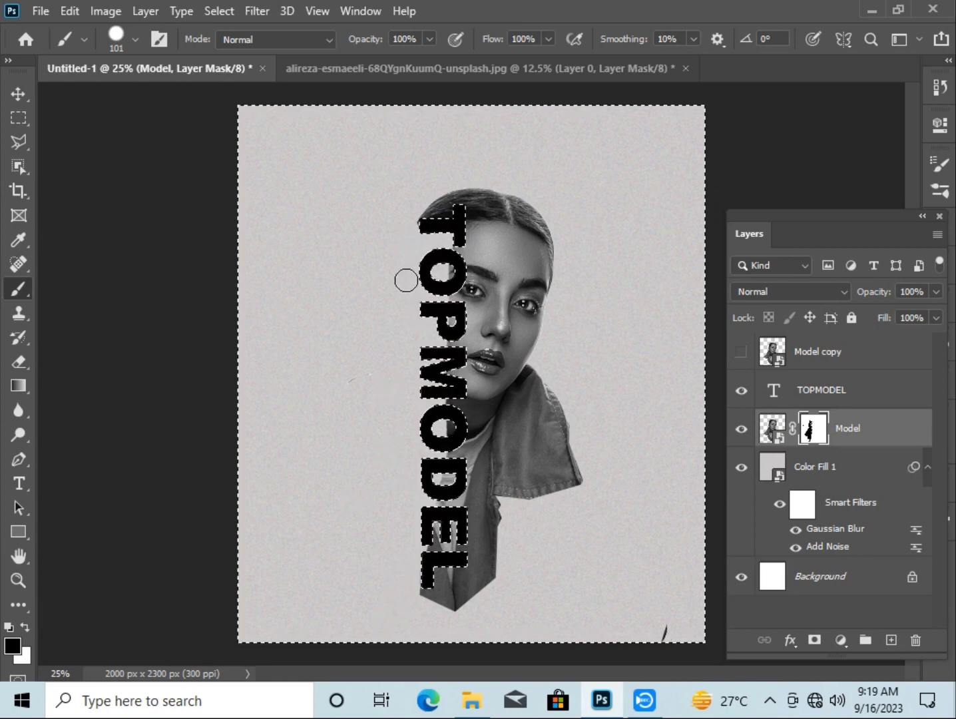
{"action": "key", "text": "bracketleft"}
With a fine brush tip, paint out the part of the model showing inside the letter E
{"action": "scroll", "coordinate": [433, 278], "scroll_direction": "up", "scroll_amount": 3}
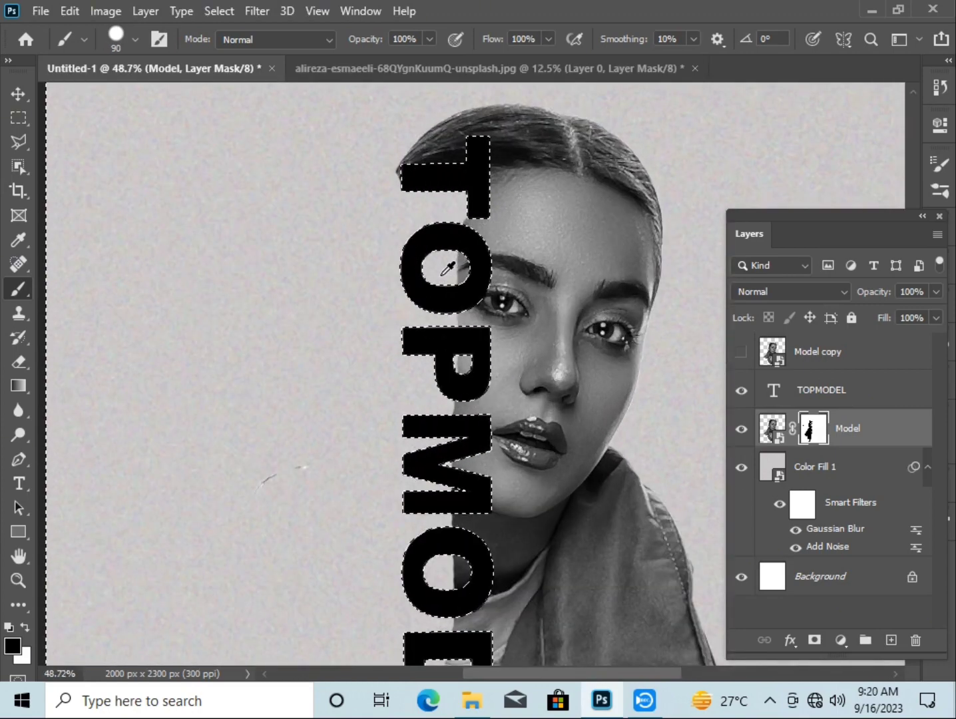
{"action": "scroll", "coordinate": [440, 274], "scroll_direction": "up", "scroll_amount": 3}
{"action": "key", "text": "bracketleft"}
{"action": "key", "text": "bracketleft"}
{"action": "key", "text": "bracketleft"}
{"action": "key", "text": "bracketleft"}
{"action": "key", "text": "bracketleft"}
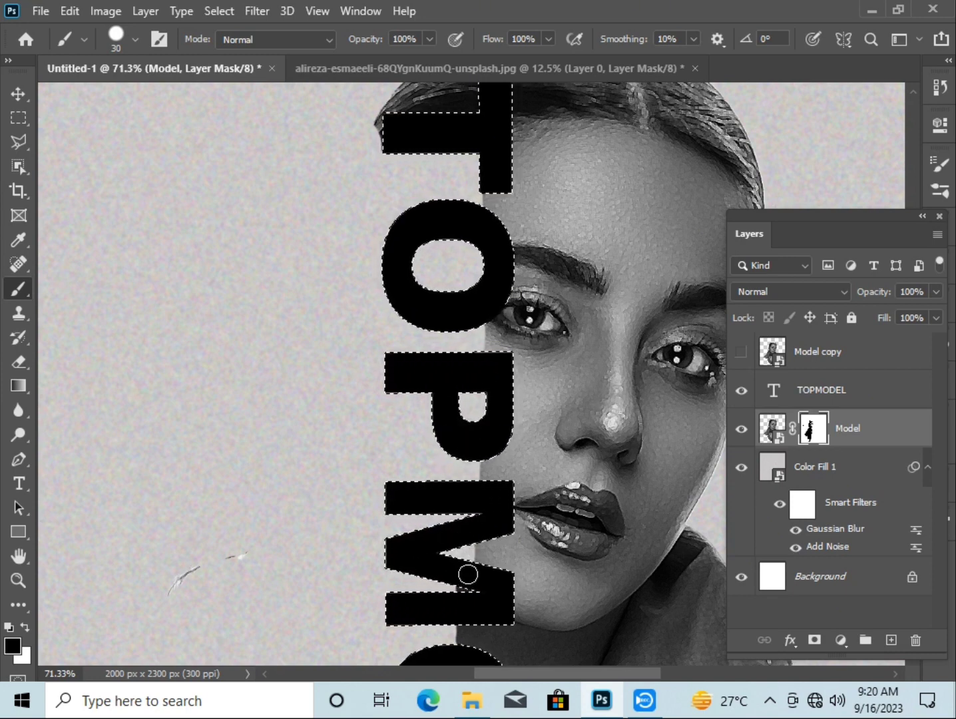
{"action": "scroll", "coordinate": [451, 598], "scroll_direction": "down", "scroll_amount": 1}
{"action": "scroll", "coordinate": [448, 559], "scroll_direction": "down", "scroll_amount": 3}
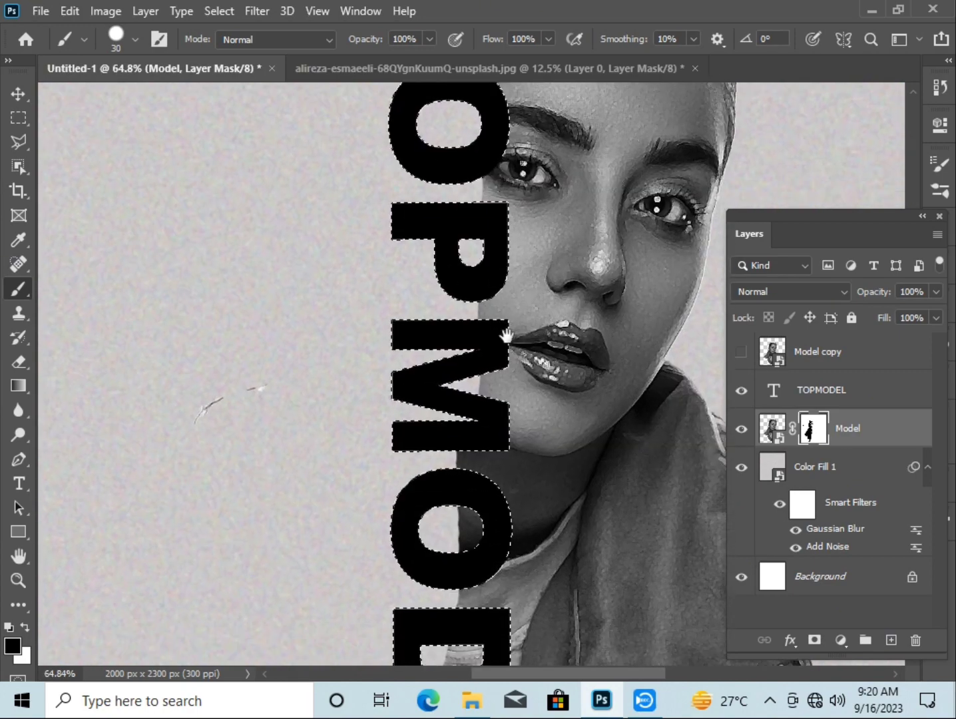
{"action": "scroll", "coordinate": [503, 335], "scroll_direction": "down", "scroll_amount": 3}
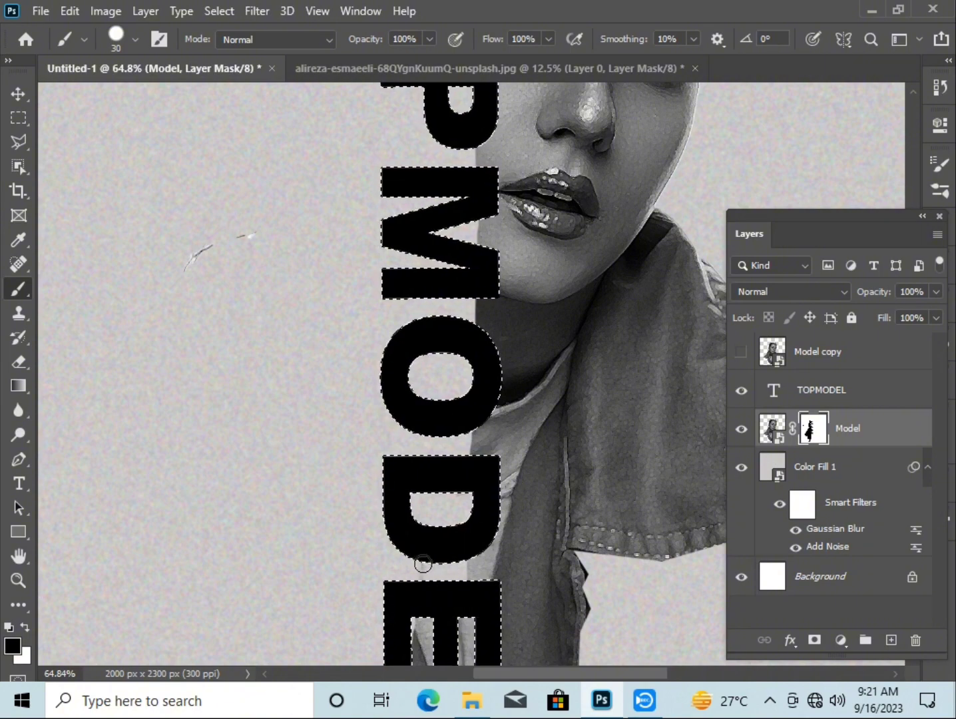
{"action": "scroll", "coordinate": [423, 564], "scroll_direction": "down", "scroll_amount": 3}
{"action": "scroll", "coordinate": [490, 486], "scroll_direction": "down", "scroll_amount": 2}
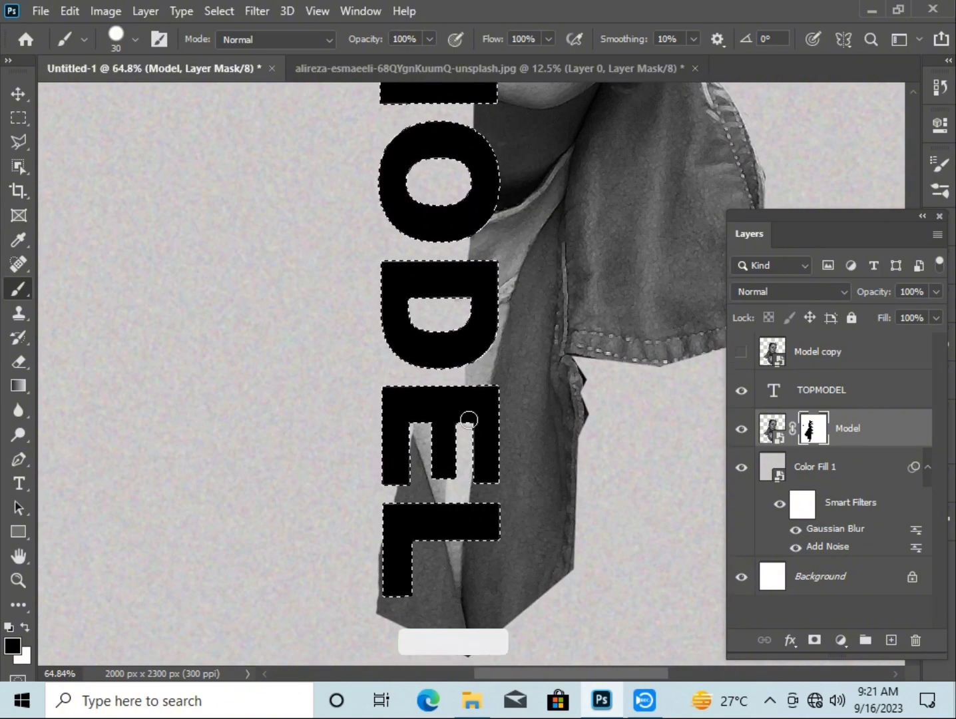
{"action": "mouse_move", "coordinate": [469, 421]}
{"action": "left_mouse_down"}
{"action": "mouse_move", "coordinate": [376, 526]}
{"action": "mouse_move", "coordinate": [379, 555]}
{"action": "left_mouse_up"}
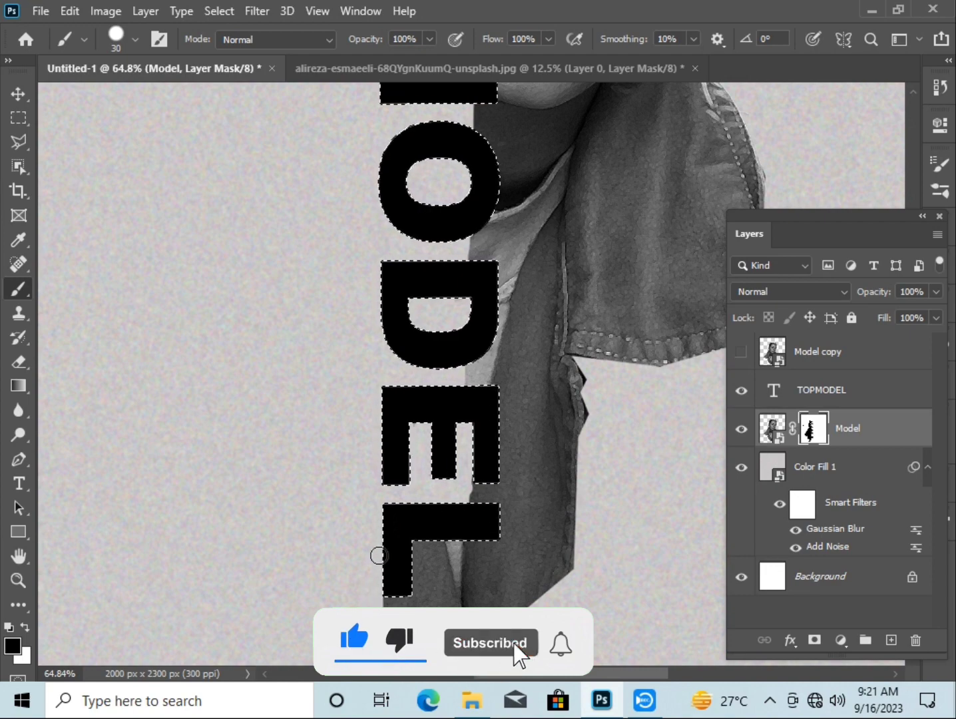
{"action": "scroll", "coordinate": [568, 297], "scroll_direction": "down", "scroll_amount": 5}
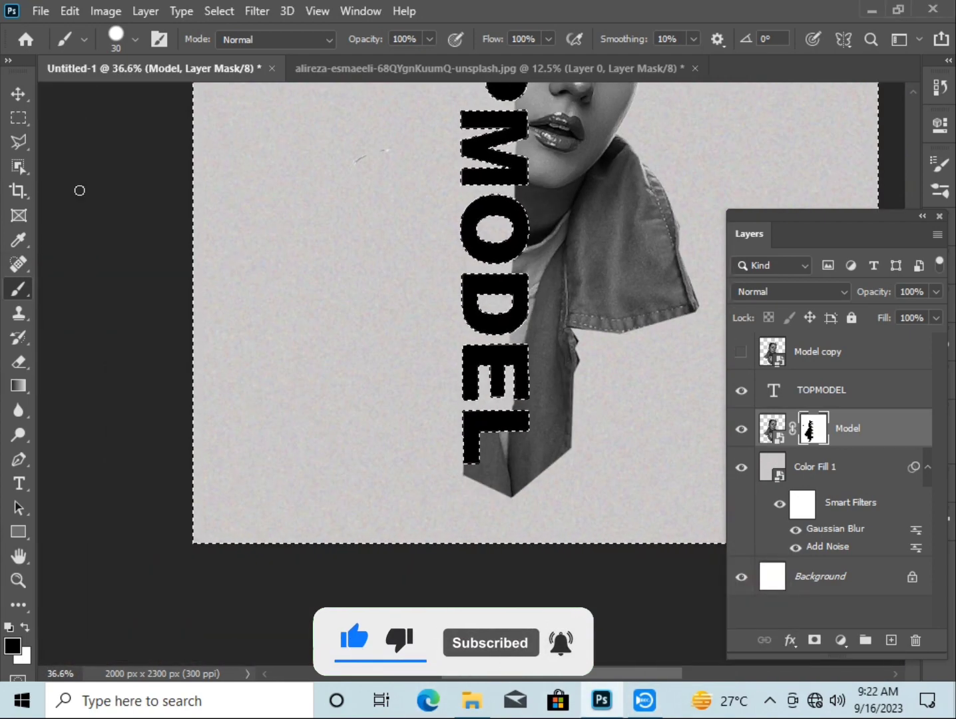
{"action": "scroll", "coordinate": [217, 217], "scroll_direction": "down", "scroll_amount": 2}
{"action": "scroll", "coordinate": [614, 348], "scroll_direction": "up", "scroll_amount": 3}
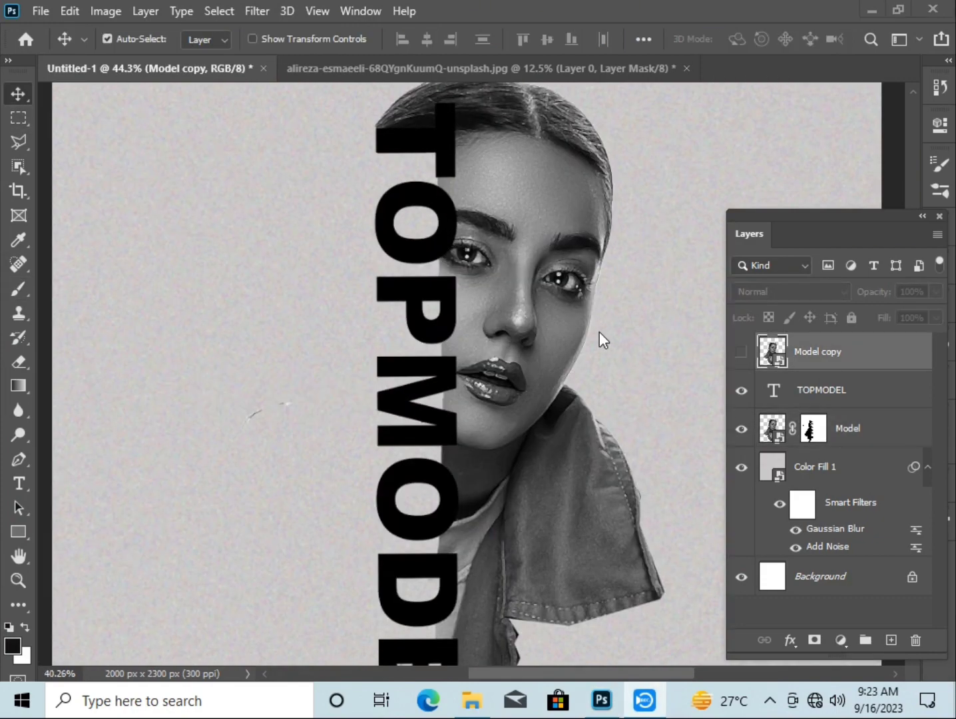
Make the Model copy layer visible and clip it into the TOPMODEL text
{"action": "scroll", "coordinate": [599, 332], "scroll_direction": "down", "scroll_amount": 2}
{"action": "scroll", "coordinate": [599, 332], "scroll_direction": "down", "scroll_amount": 1}
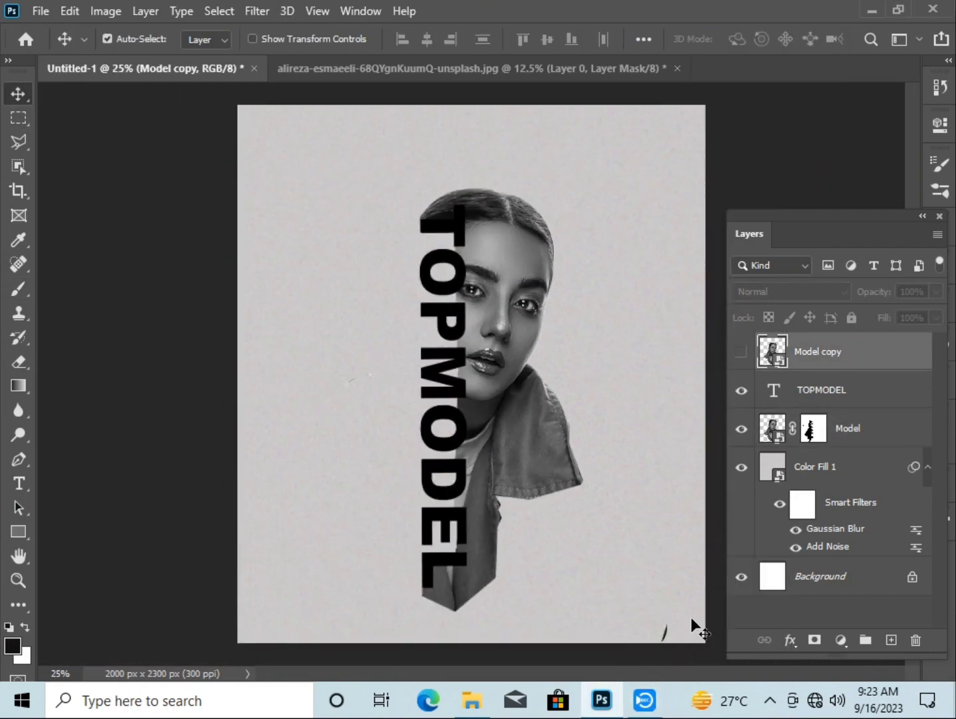
{"action": "key", "text": "b"}
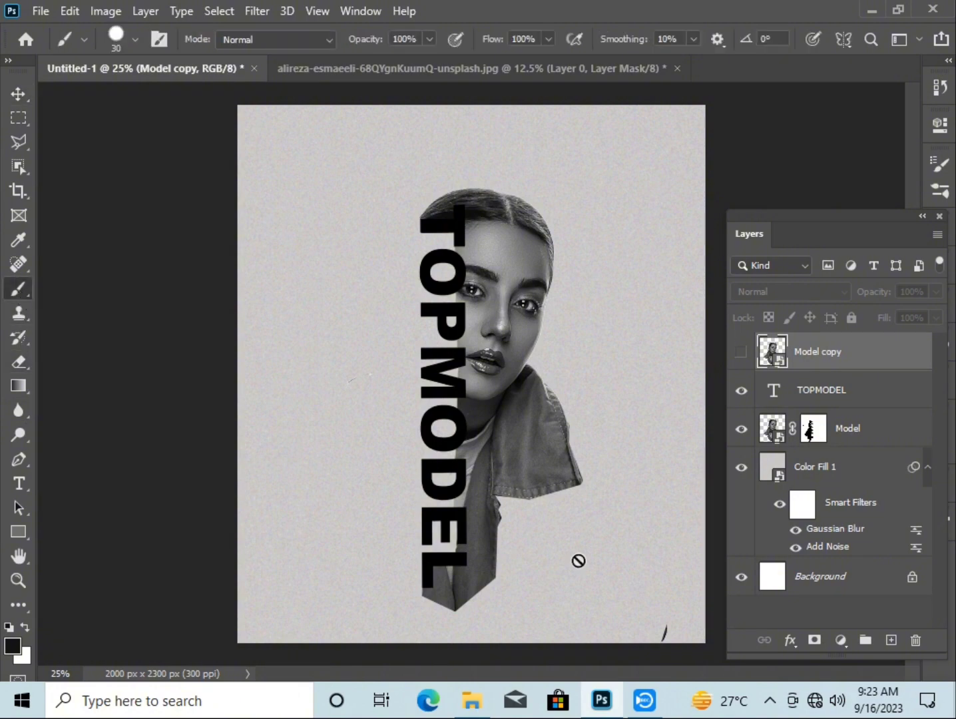
{"action": "left_click", "coordinate": [661, 613]}
{"action": "left_click", "coordinate": [548, 285]}
{"action": "left_click", "coordinate": [740, 352]}
{"action": "right_click", "coordinate": [813, 358]}
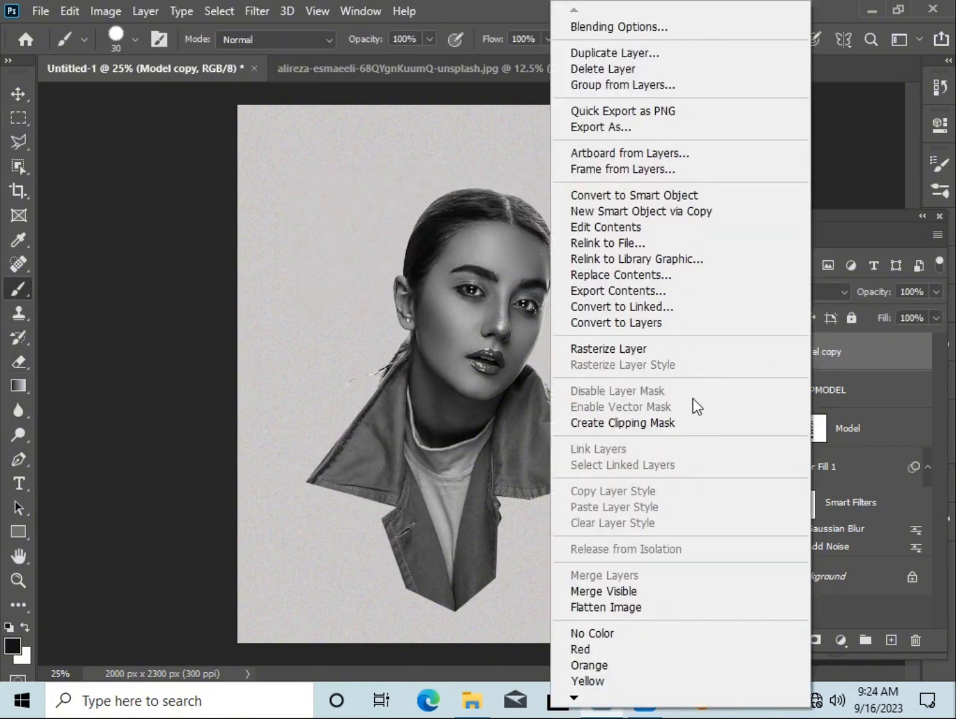
{"action": "left_click", "coordinate": [687, 426]}
Open Blending Options for the TOPMODEL text layer
{"action": "left_click", "coordinate": [814, 395]}
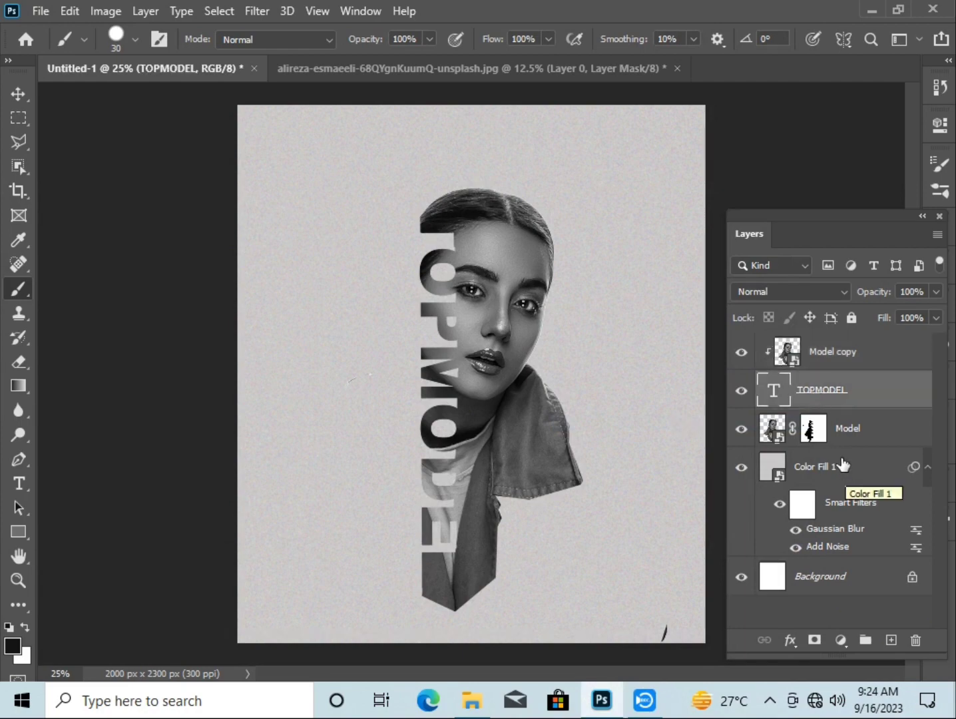
{"action": "right_click", "coordinate": [816, 387]}
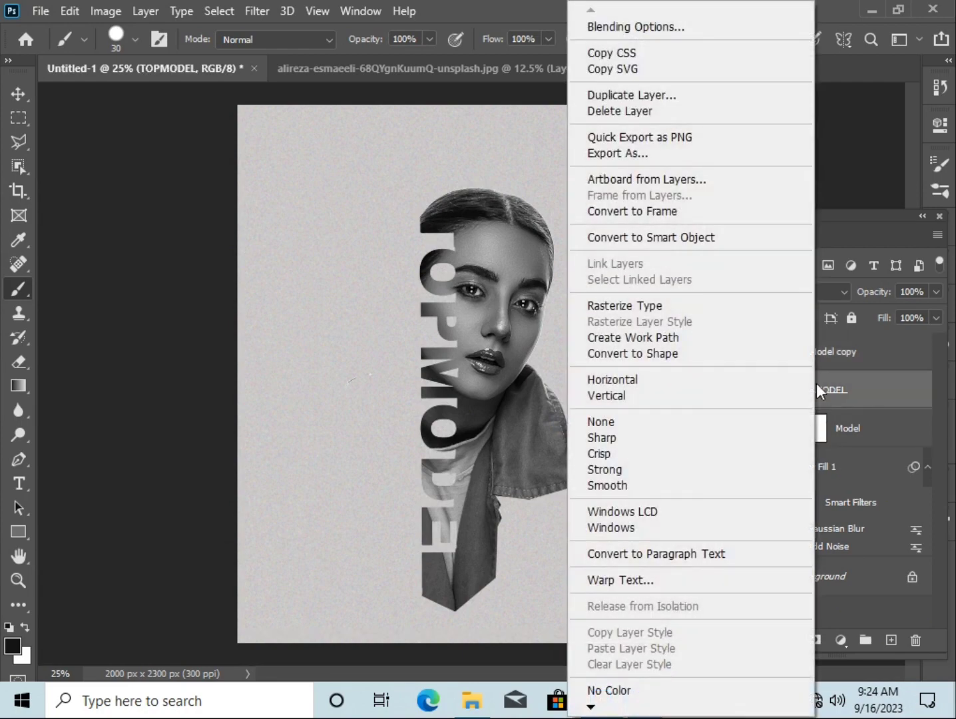
{"action": "left_click", "coordinate": [683, 29]}
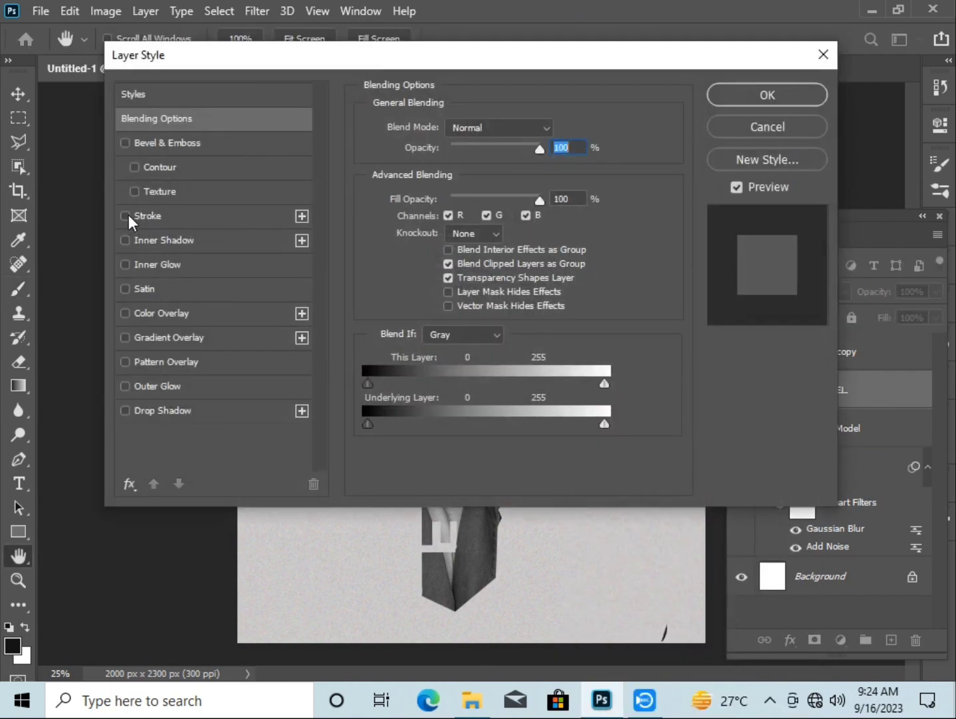
Give the TOPMODEL text a 1 px inside grey stroke at 93% opacity
{"action": "left_click", "coordinate": [125, 215]}
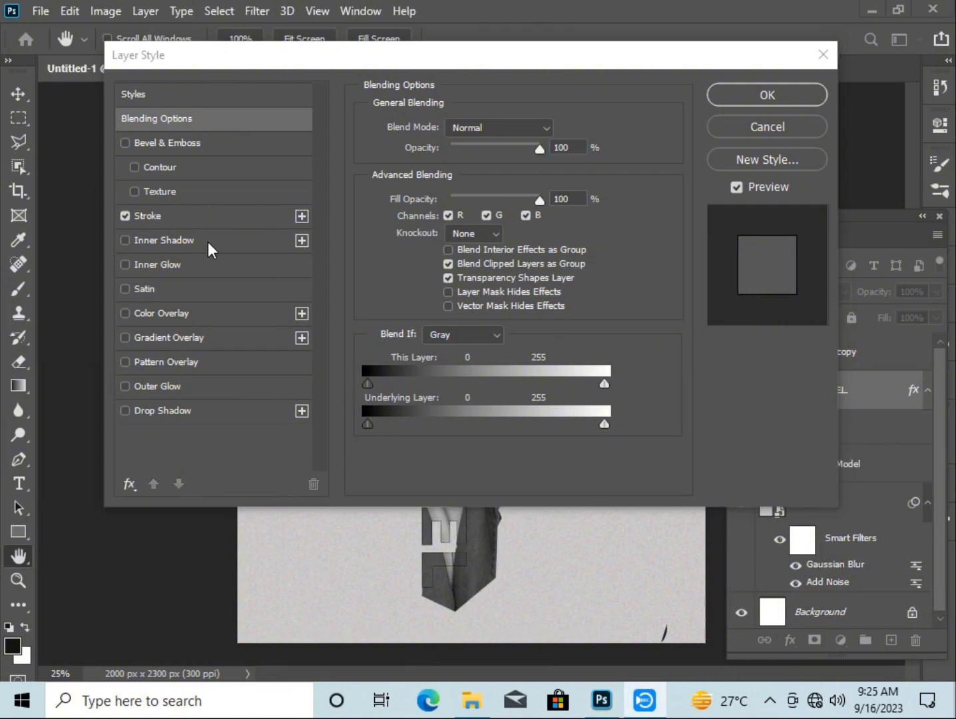
{"action": "left_click", "coordinate": [230, 220]}
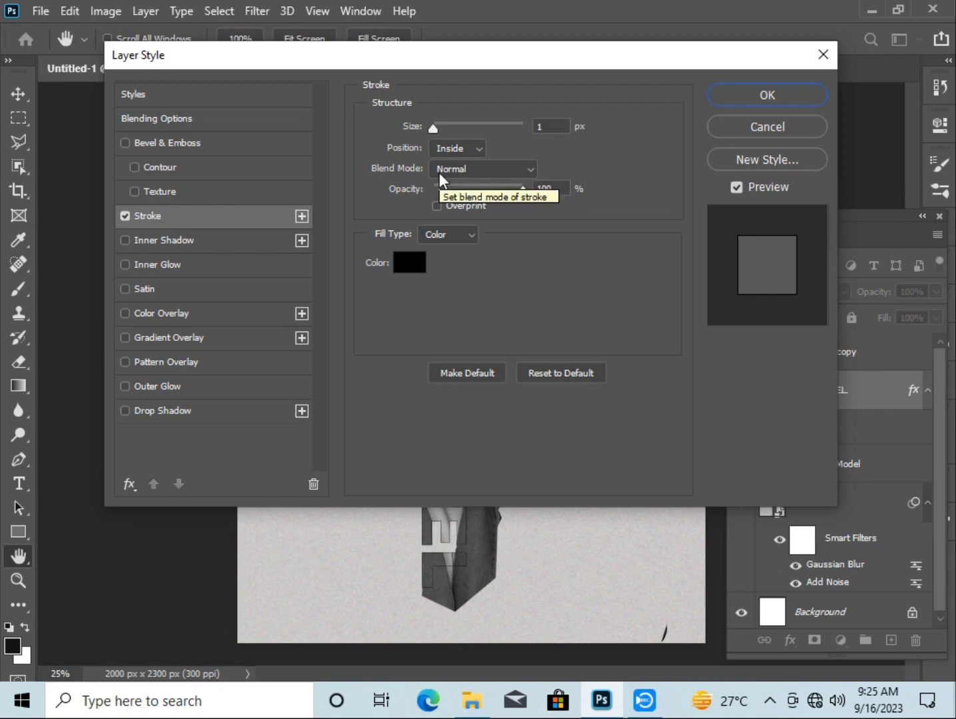
{"action": "left_click", "coordinate": [568, 189]}
{"action": "key", "text": "Down"}
{"action": "key", "text": "Down"}
{"action": "key", "text": "Down"}
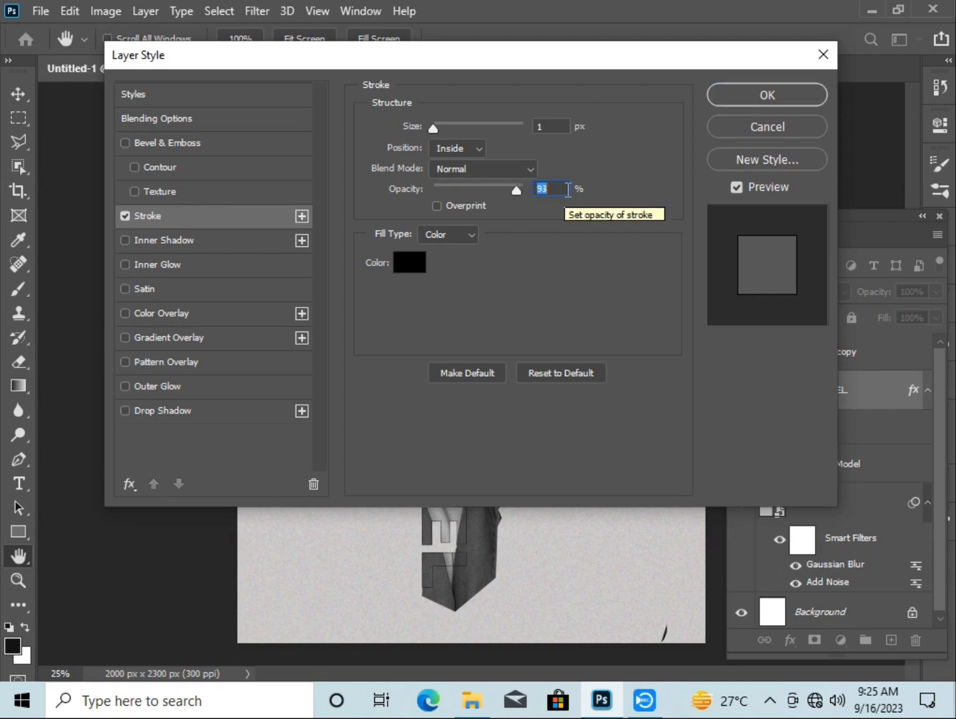
{"action": "left_click", "coordinate": [410, 262]}
{"action": "mouse_move", "coordinate": [228, 272]}
{"action": "left_mouse_down"}
{"action": "mouse_move", "coordinate": [223, 264]}
{"action": "mouse_move", "coordinate": [229, 285]}
{"action": "left_mouse_up"}
{"action": "left_click", "coordinate": [666, 121]}
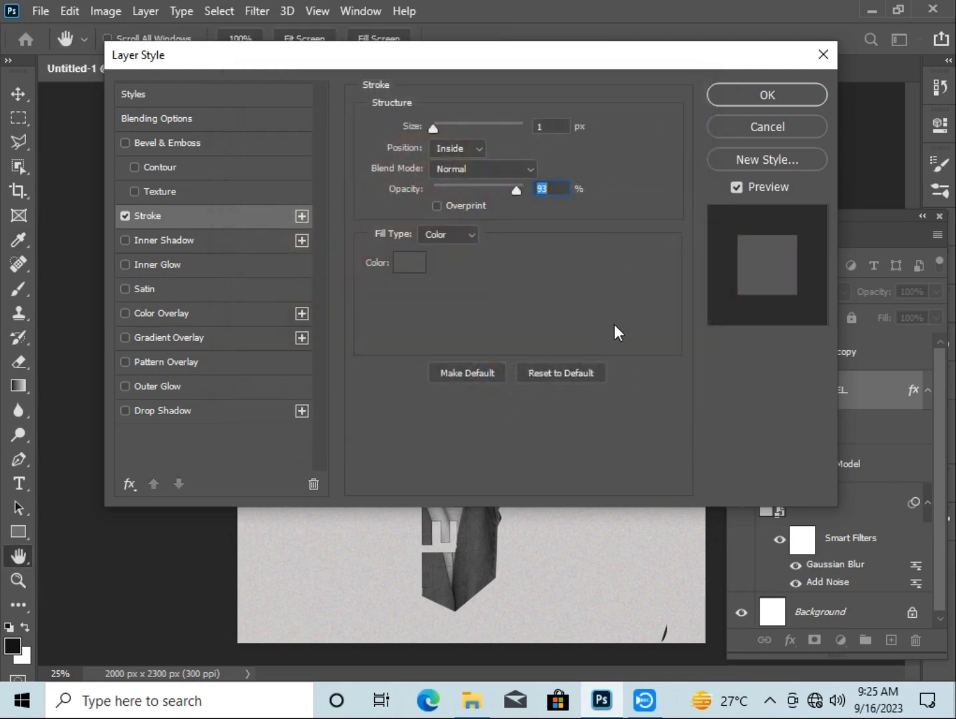
Add a Multiply drop shadow of size 32 and apply the layer style
{"action": "left_click", "coordinate": [159, 411]}
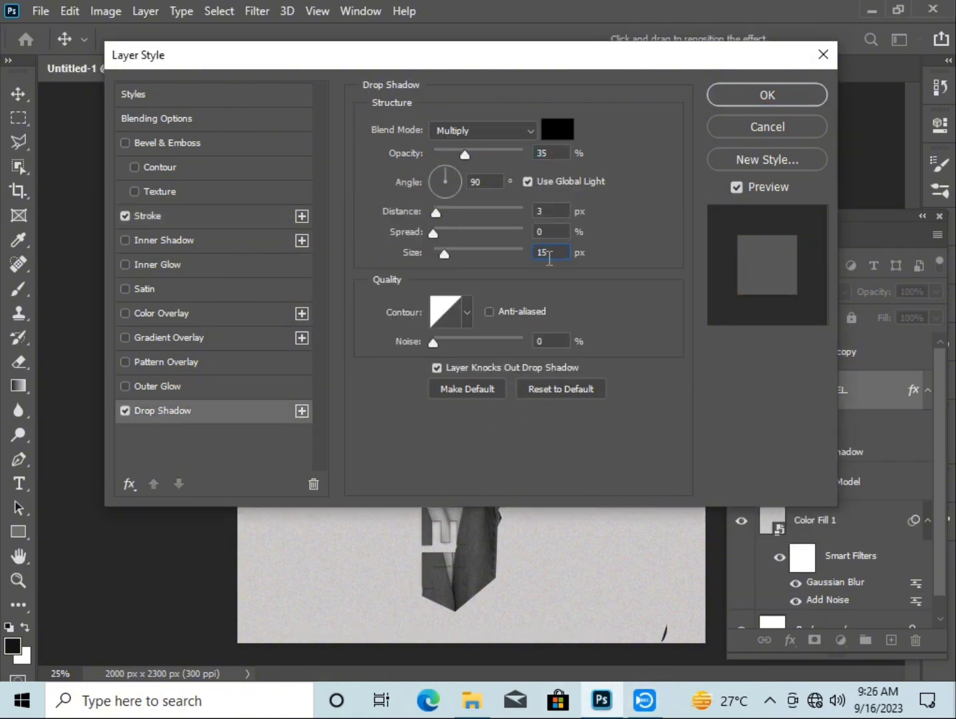
{"action": "key", "text": "Up"}
{"action": "key", "text": "Up"}
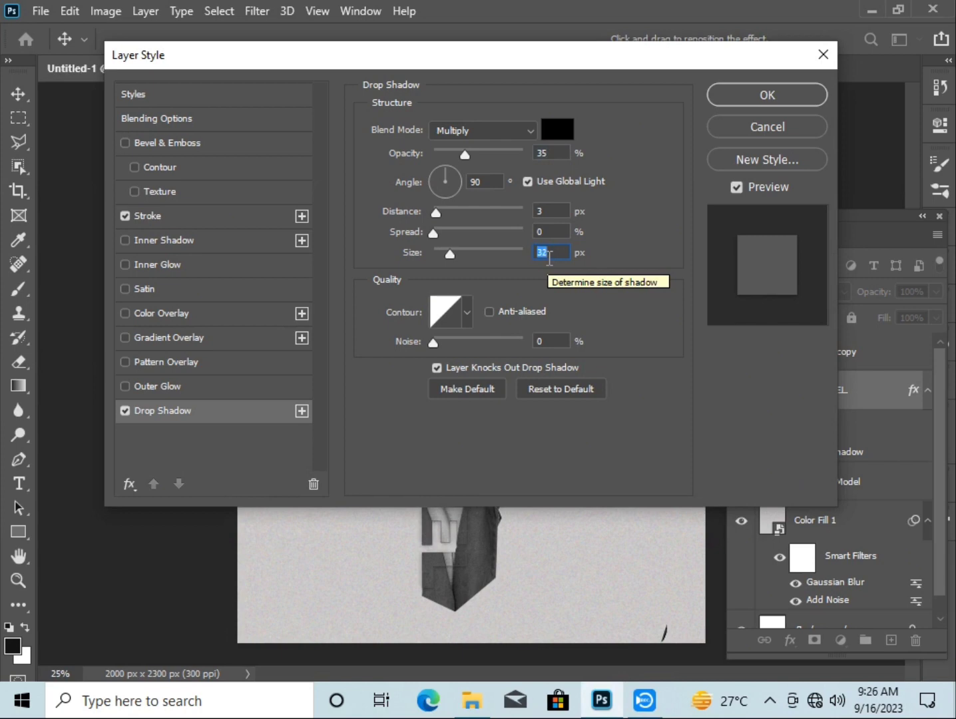
{"action": "left_click", "coordinate": [765, 95]}
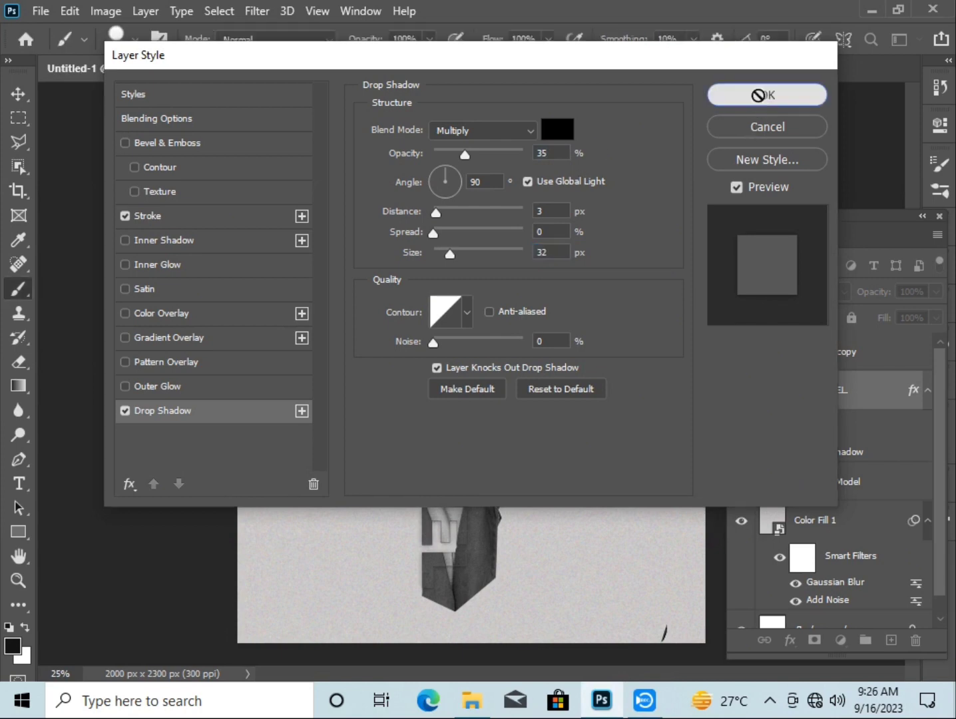
{"action": "left_click", "coordinate": [22, 95]}
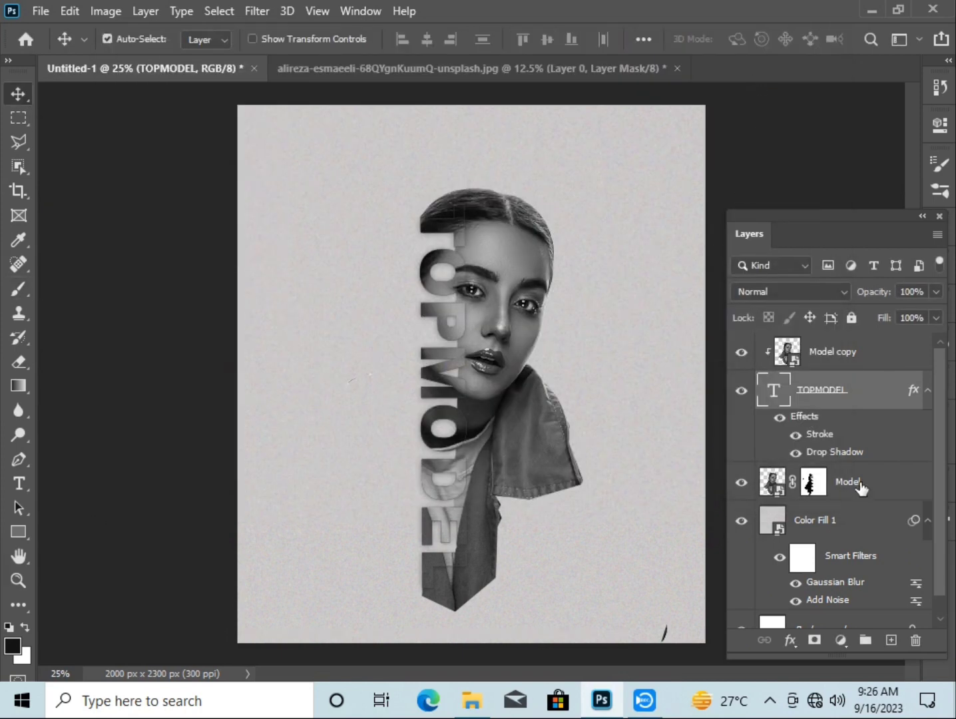
Add a new layer above Model, clip it to the portrait and set it to Overlay
{"action": "left_click", "coordinate": [859, 486]}
{"action": "left_click", "coordinate": [891, 641]}
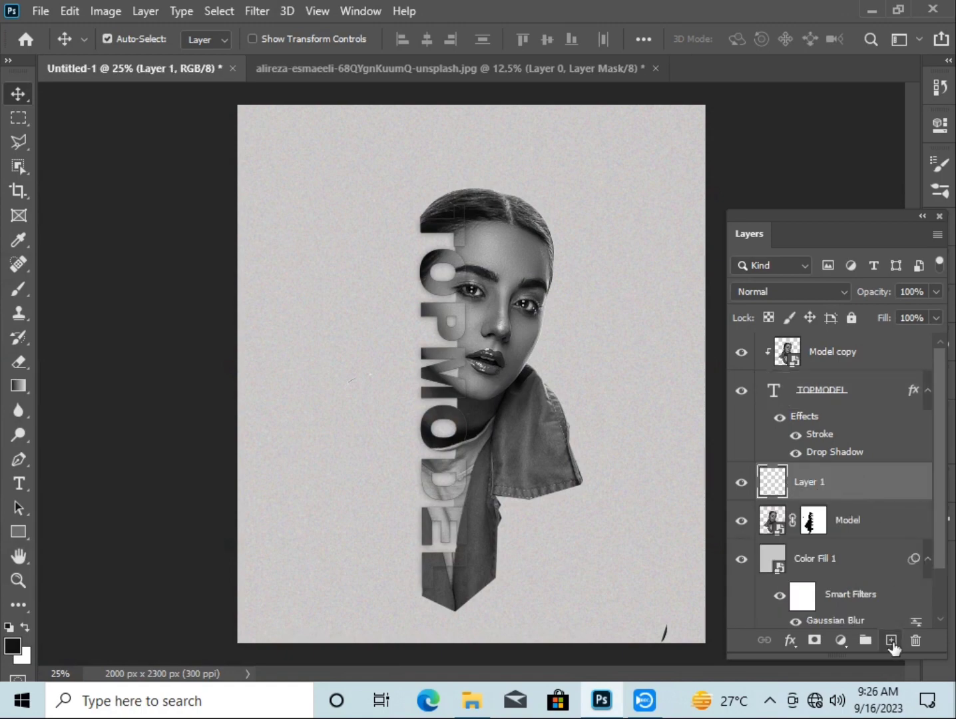
{"action": "right_click", "coordinate": [852, 493]}
{"action": "left_click", "coordinate": [655, 360]}
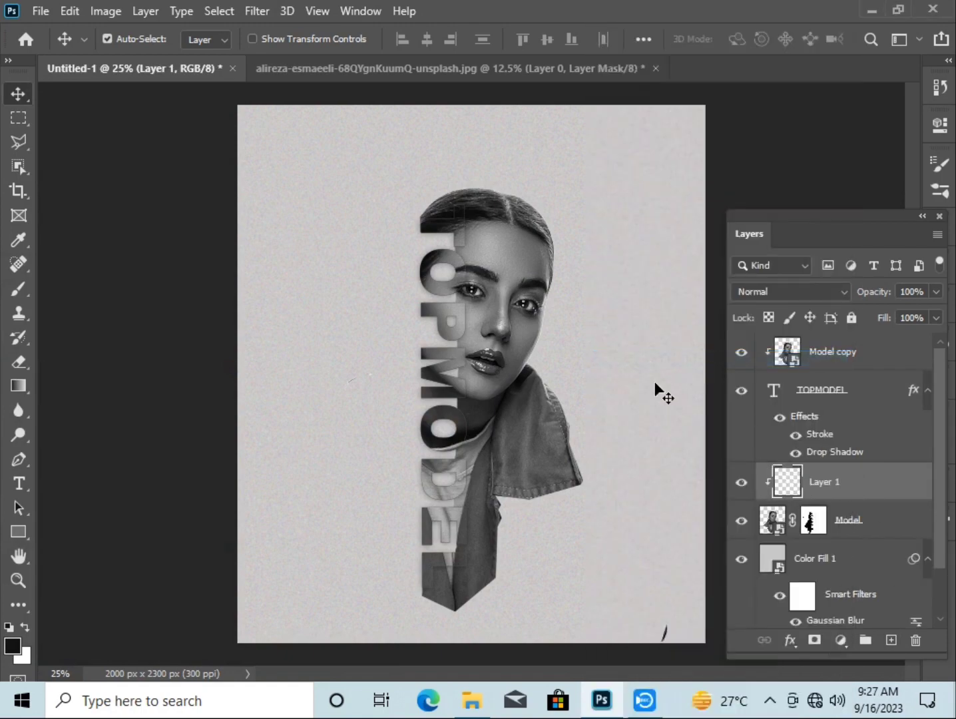
{"action": "left_click", "coordinate": [843, 293]}
{"action": "left_click", "coordinate": [796, 442]}
Choose red and paint the upper lip on the Overlay layer
{"action": "left_click", "coordinate": [20, 288]}
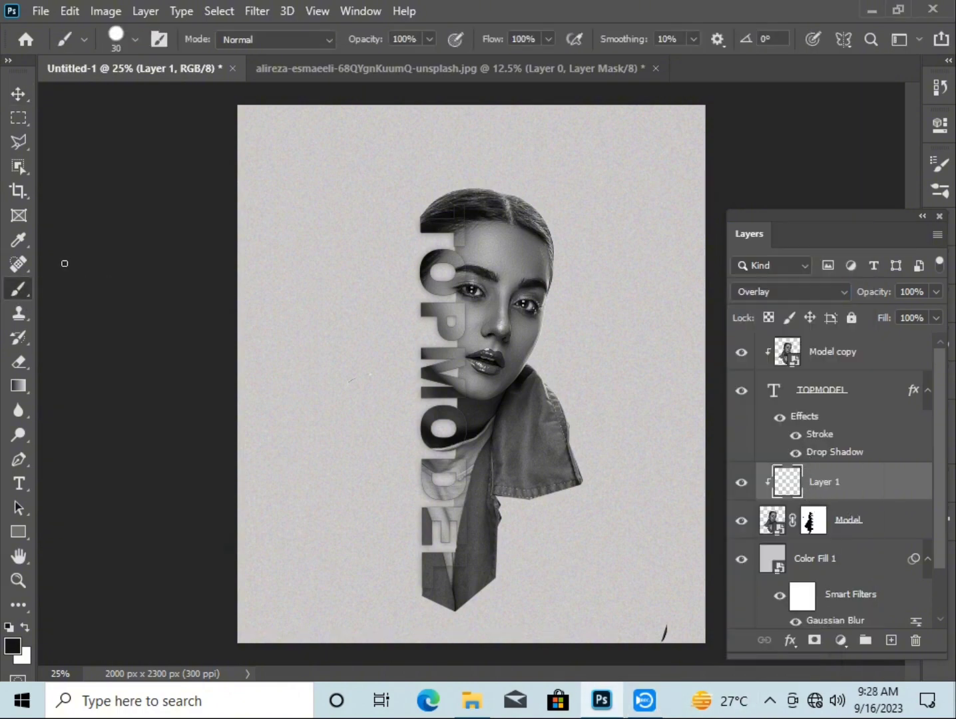
{"action": "left_click", "coordinate": [12, 646]}
{"action": "left_click", "coordinate": [653, 120]}
{"action": "scroll", "coordinate": [494, 390], "scroll_direction": "up", "scroll_amount": 3}
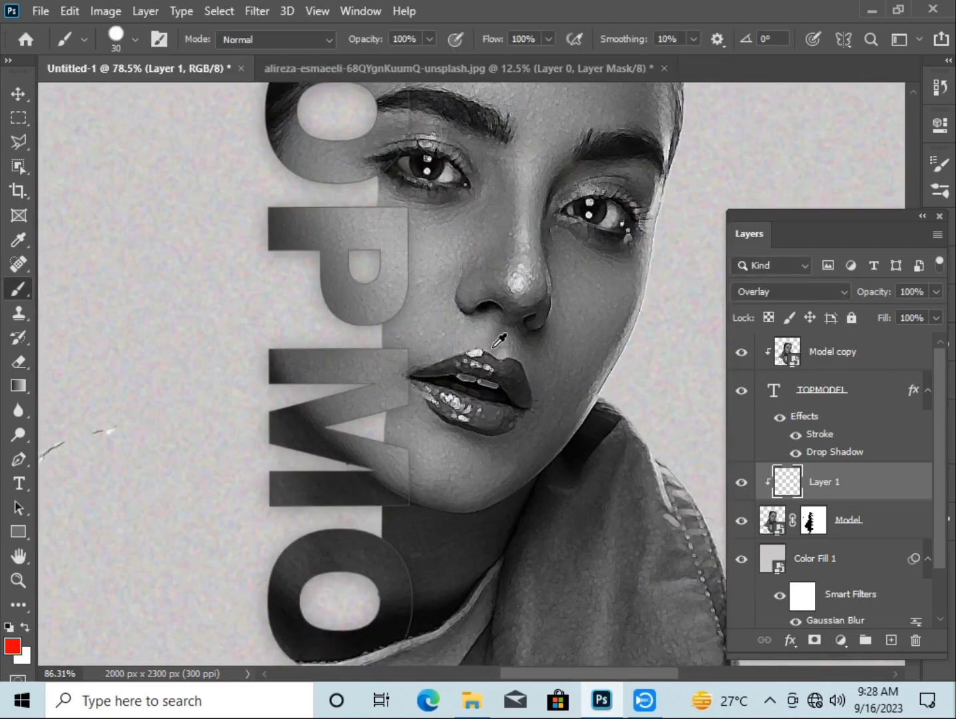
{"action": "scroll", "coordinate": [567, 346], "scroll_direction": "up", "scroll_amount": 3}
{"action": "left_click_drag", "start_coordinate": [568, 346], "coordinate": [567, 279]}
{"action": "key", "text": "bracketleft"}
{"action": "mouse_move", "coordinate": [530, 337]}
{"action": "left_mouse_down"}
{"action": "mouse_move", "coordinate": [515, 321]}
{"action": "mouse_move", "coordinate": [545, 333]}
{"action": "mouse_move", "coordinate": [531, 304]}
{"action": "mouse_move", "coordinate": [511, 295]}
{"action": "mouse_move", "coordinate": [495, 302]}
{"action": "mouse_move", "coordinate": [438, 272]}
{"action": "mouse_move", "coordinate": [321, 315]}
{"action": "left_mouse_up"}
{"action": "key", "text": "bracketleft"}
{"action": "key", "text": "ctrl+z"}
{"action": "mouse_move", "coordinate": [453, 293]}
{"action": "left_mouse_down"}
{"action": "mouse_move", "coordinate": [377, 298]}
{"action": "mouse_move", "coordinate": [335, 315]}
{"action": "mouse_move", "coordinate": [383, 308]}
{"action": "mouse_move", "coordinate": [493, 321]}
{"action": "mouse_move", "coordinate": [536, 358]}
{"action": "mouse_move", "coordinate": [549, 389]}
{"action": "mouse_move", "coordinate": [488, 439]}
{"action": "mouse_move", "coordinate": [517, 397]}
{"action": "mouse_move", "coordinate": [438, 385]}
{"action": "mouse_move", "coordinate": [323, 336]}
{"action": "left_mouse_up"}
Paint the lower lip red, including its bottom edge
{"action": "key", "text": "ctrl+z"}
{"action": "key", "text": "bracketleft"}
{"action": "key", "text": "bracketright"}
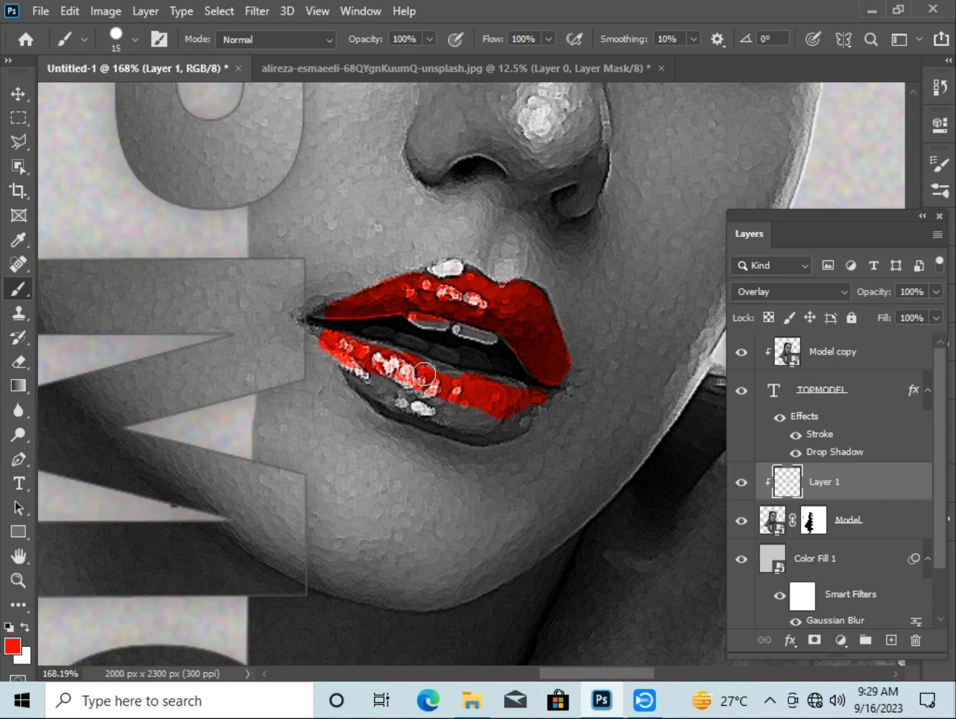
{"action": "mouse_move", "coordinate": [536, 395]}
{"action": "left_mouse_down"}
{"action": "mouse_move", "coordinate": [514, 425]}
{"action": "mouse_move", "coordinate": [457, 438]}
{"action": "mouse_move", "coordinate": [422, 416]}
{"action": "left_mouse_up"}
{"action": "key", "text": "ctrl+z"}
{"action": "key", "text": "ctrl+z"}
{"action": "left_click_drag", "start_coordinate": [466, 385], "coordinate": [340, 349]}
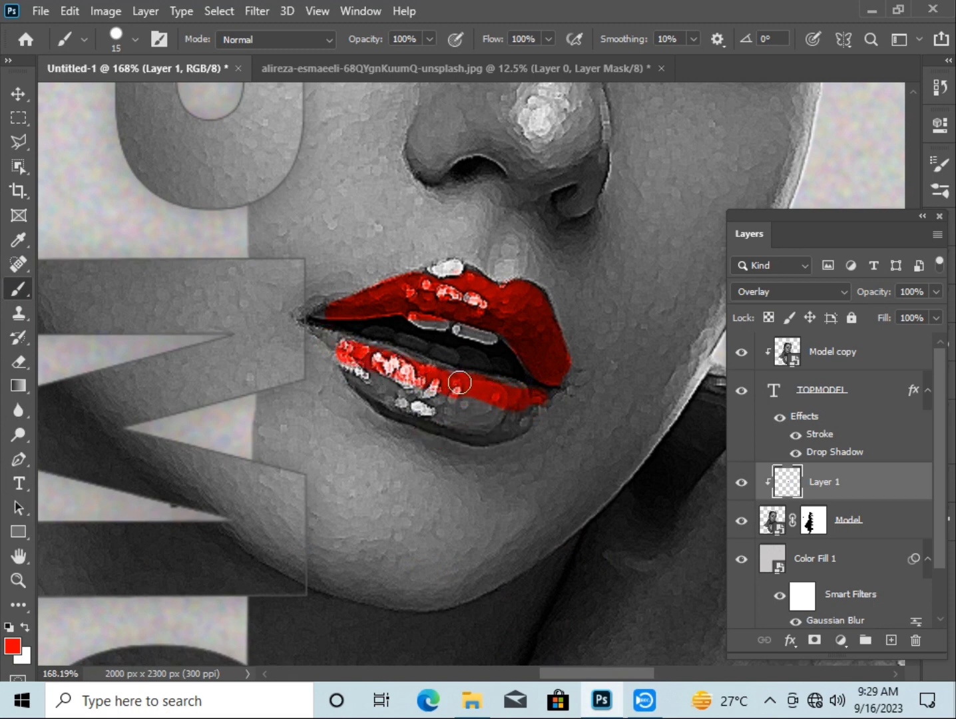
{"action": "mouse_move", "coordinate": [399, 389]}
{"action": "left_mouse_down"}
{"action": "mouse_move", "coordinate": [524, 413]}
{"action": "mouse_move", "coordinate": [451, 439]}
{"action": "left_mouse_up"}
{"action": "key", "text": "ctrl+z"}
{"action": "key", "text": "bracketleft"}
{"action": "scroll", "coordinate": [475, 429], "scroll_direction": "up", "scroll_amount": 1}
{"action": "scroll", "coordinate": [474, 428], "scroll_direction": "up", "scroll_amount": 4}
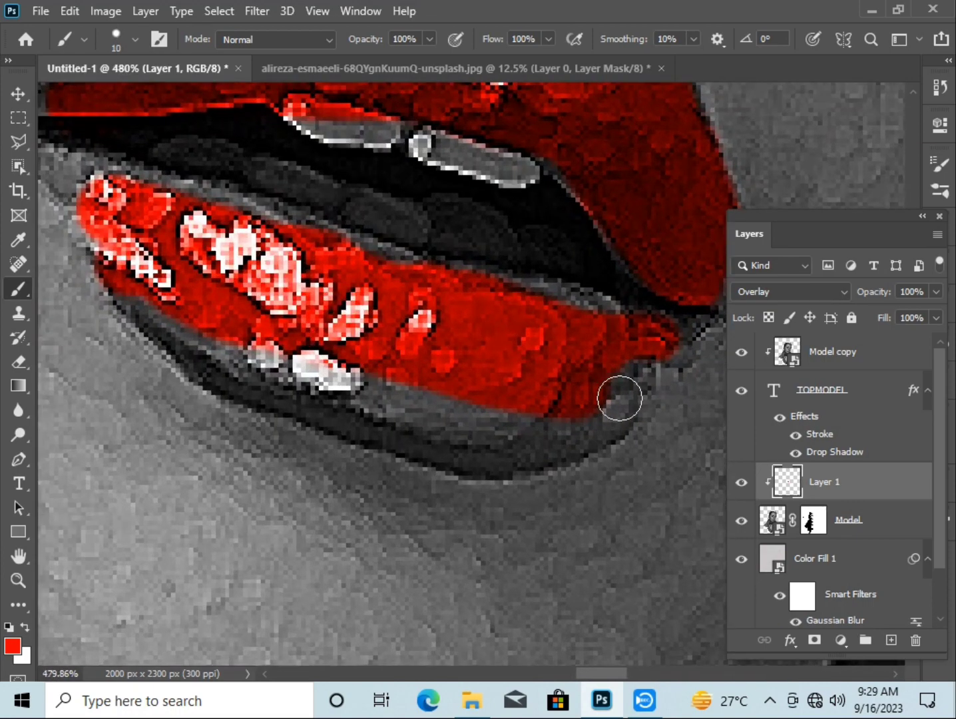
{"action": "mouse_move", "coordinate": [615, 398]}
{"action": "left_mouse_down"}
{"action": "mouse_move", "coordinate": [587, 433]}
{"action": "mouse_move", "coordinate": [140, 296]}
{"action": "mouse_move", "coordinate": [224, 341]}
{"action": "mouse_move", "coordinate": [495, 451]}
{"action": "mouse_move", "coordinate": [407, 437]}
{"action": "left_mouse_up"}
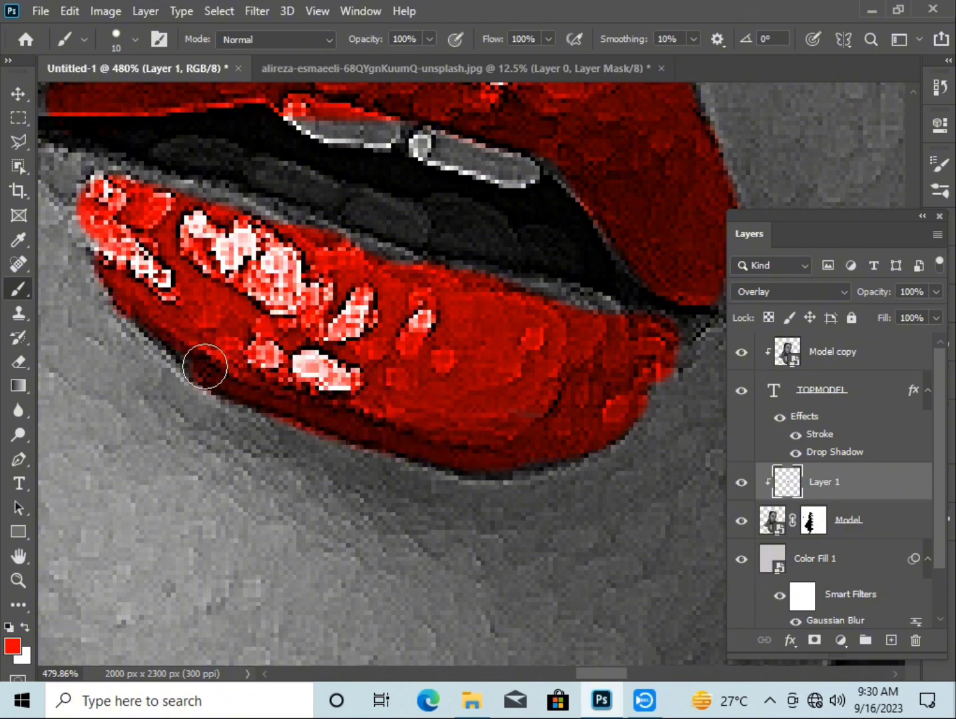
Fill the lip corners with red and brighten the upper teeth with white
{"action": "scroll", "coordinate": [372, 391], "scroll_direction": "down", "scroll_amount": 5}
{"action": "scroll", "coordinate": [373, 391], "scroll_direction": "down", "scroll_amount": 3}
{"action": "scroll", "coordinate": [373, 391], "scroll_direction": "down", "scroll_amount": 2}
{"action": "scroll", "coordinate": [371, 391], "scroll_direction": "up", "scroll_amount": 4}
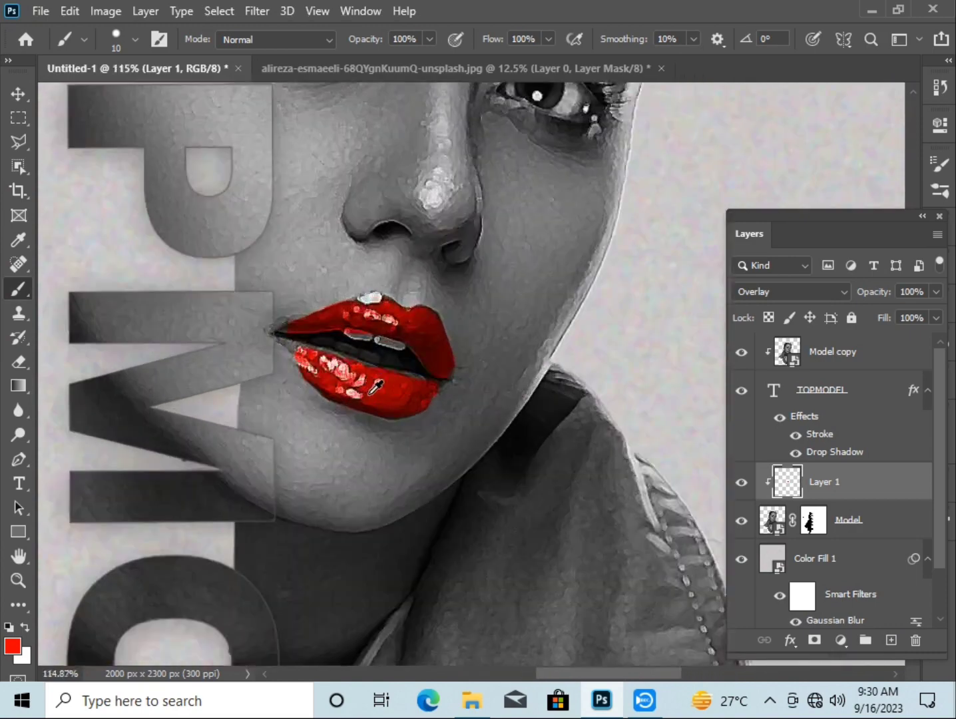
{"action": "scroll", "coordinate": [369, 390], "scroll_direction": "up", "scroll_amount": 4}
{"action": "key", "text": "bracketleft"}
{"action": "key", "text": "bracketleft"}
{"action": "key", "text": "bracketleft"}
{"action": "left_click_drag", "start_coordinate": [60, 206], "coordinate": [107, 240]}
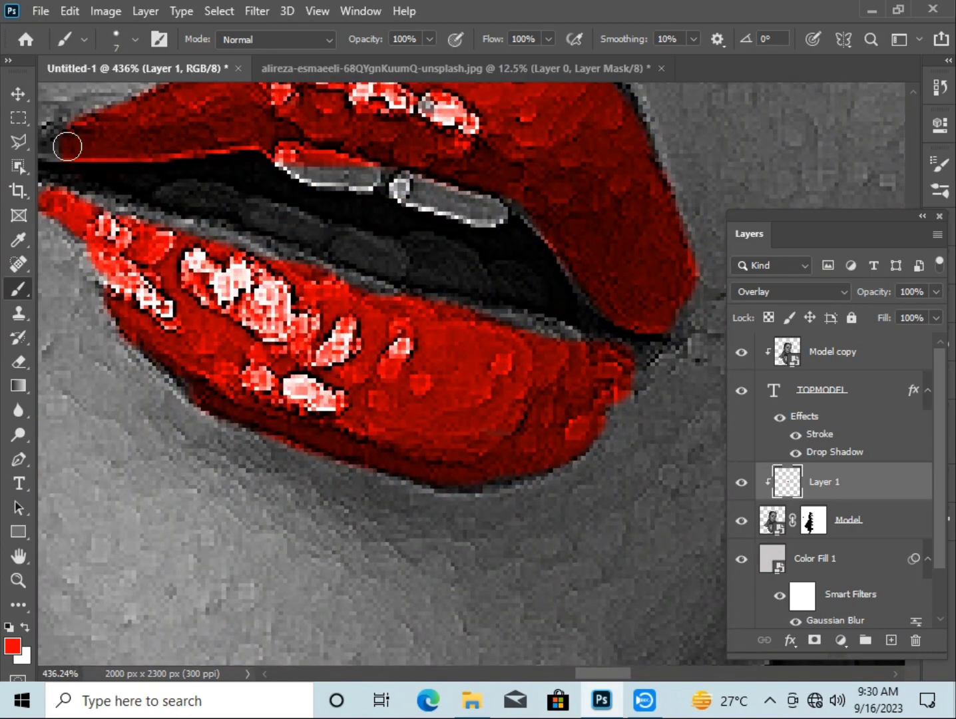
{"action": "left_click_drag", "start_coordinate": [68, 145], "coordinate": [84, 150]}
{"action": "key", "text": "x"}
{"action": "mouse_move", "coordinate": [353, 170]}
{"action": "left_mouse_down"}
{"action": "mouse_move", "coordinate": [309, 160]}
{"action": "mouse_move", "coordinate": [370, 172]}
{"action": "left_mouse_up"}
{"action": "scroll", "coordinate": [293, 315], "scroll_direction": "down", "scroll_amount": 3}
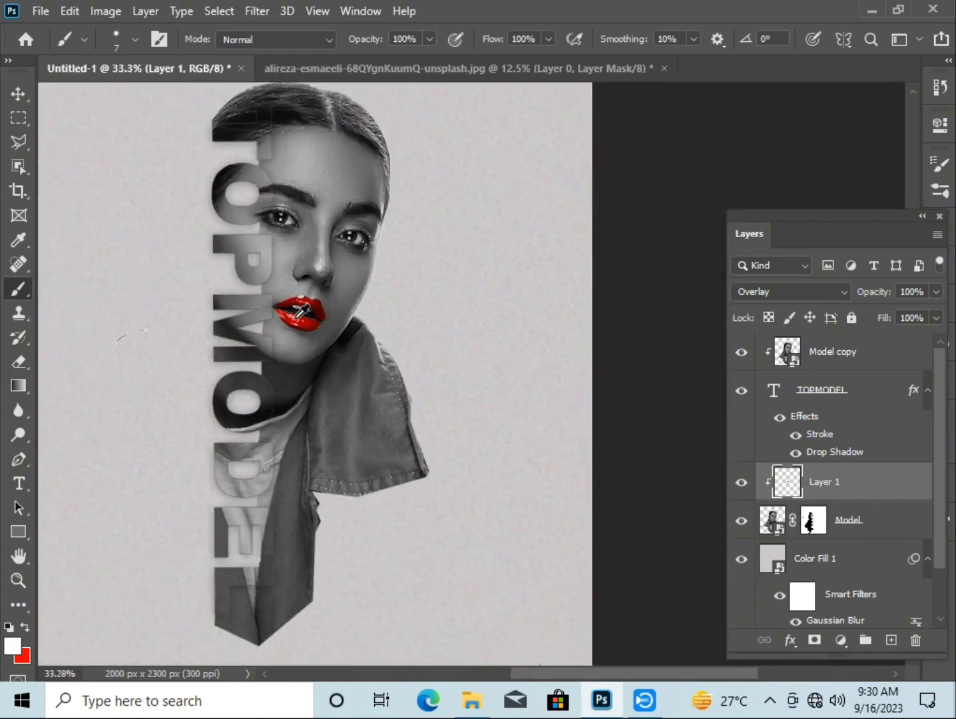
{"action": "scroll", "coordinate": [293, 316], "scroll_direction": "down", "scroll_amount": 3}
Group the layers from Model copy down to Model and name the group 'model'
{"action": "key", "text": "v"}
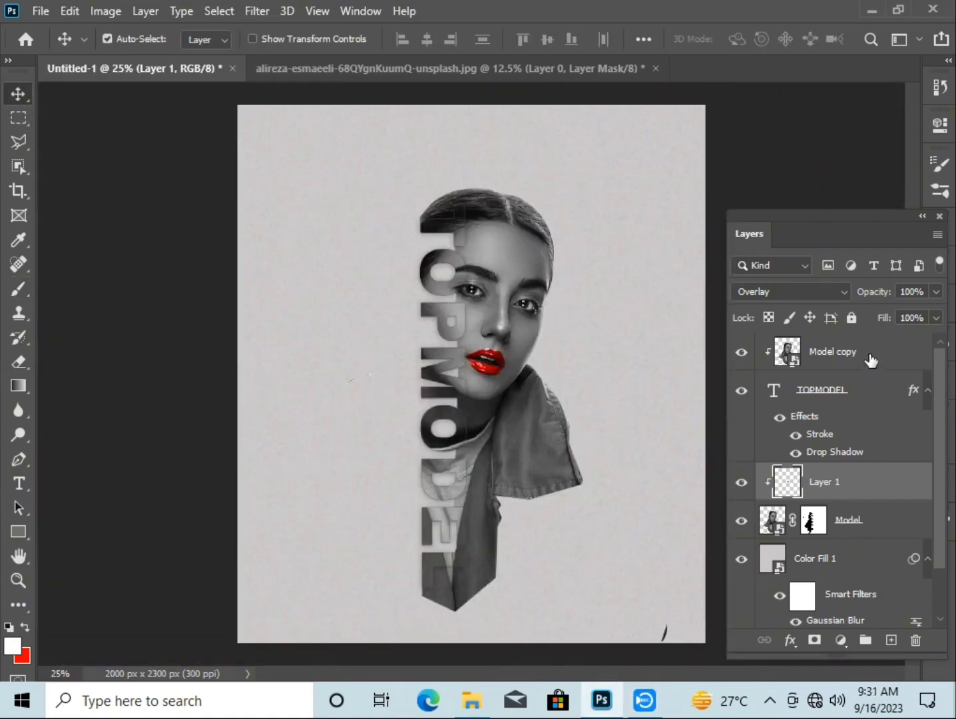
{"action": "left_click", "coordinate": [869, 356], "text": "shift"}
{"action": "left_click", "coordinate": [842, 356]}
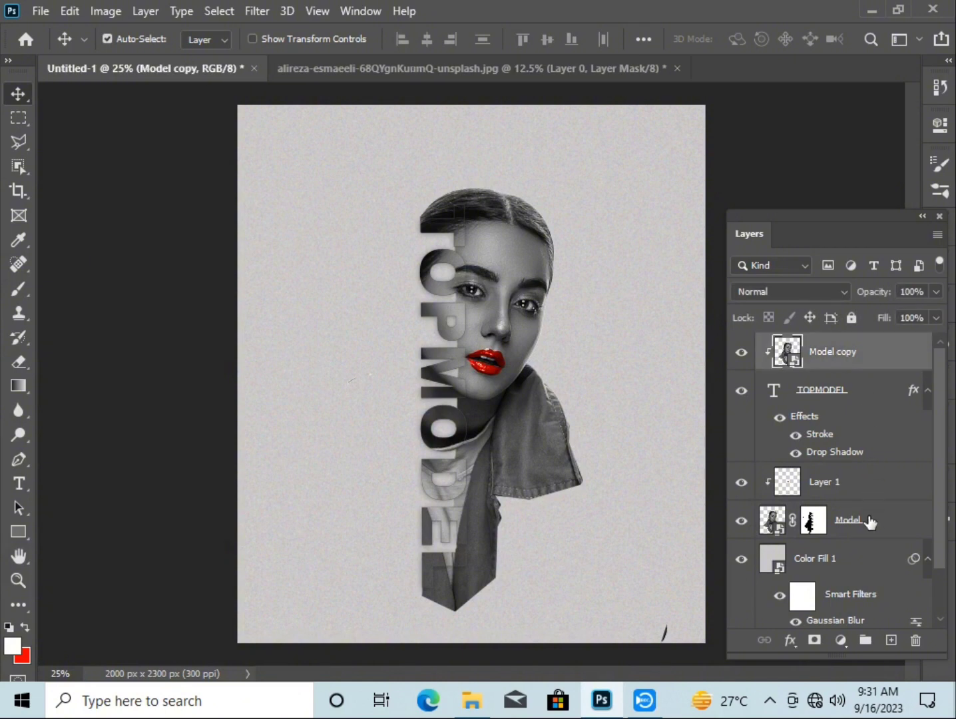
{"action": "left_click", "coordinate": [870, 520], "text": "shift"}
{"action": "key", "text": "ctrl+g"}
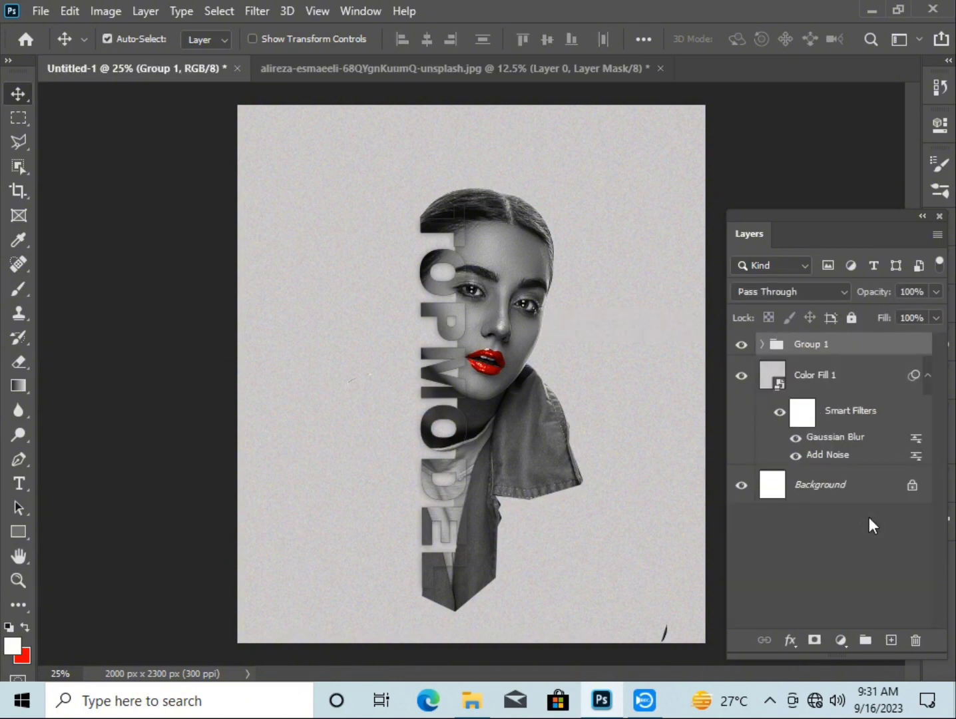
{"action": "left_click", "coordinate": [18, 94]}
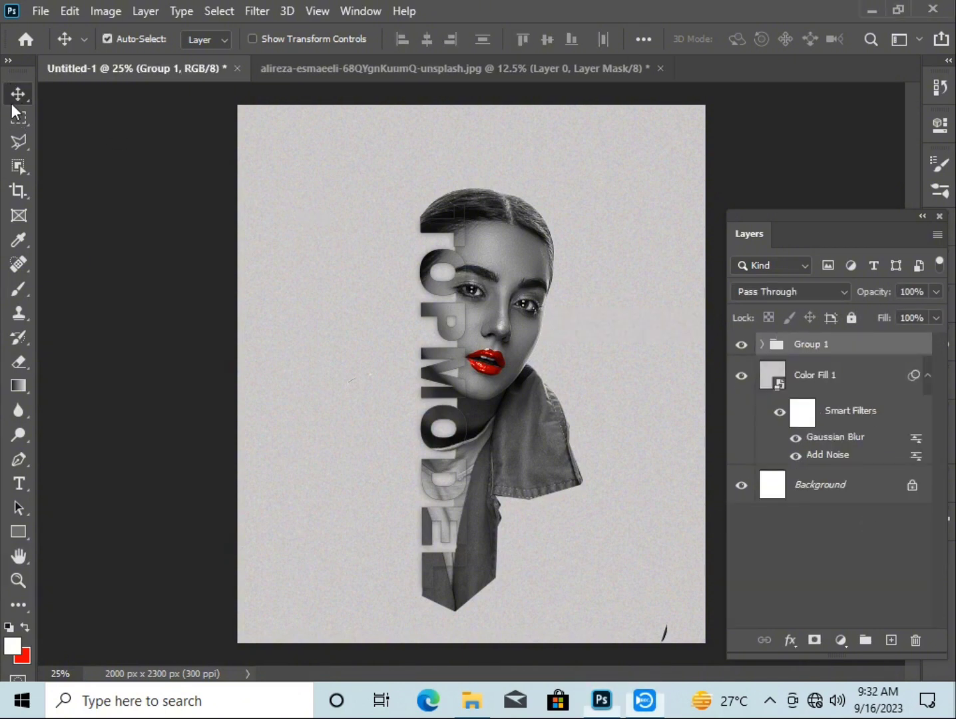
{"action": "double_click", "coordinate": [813, 344]}
{"action": "type", "text": "model"}
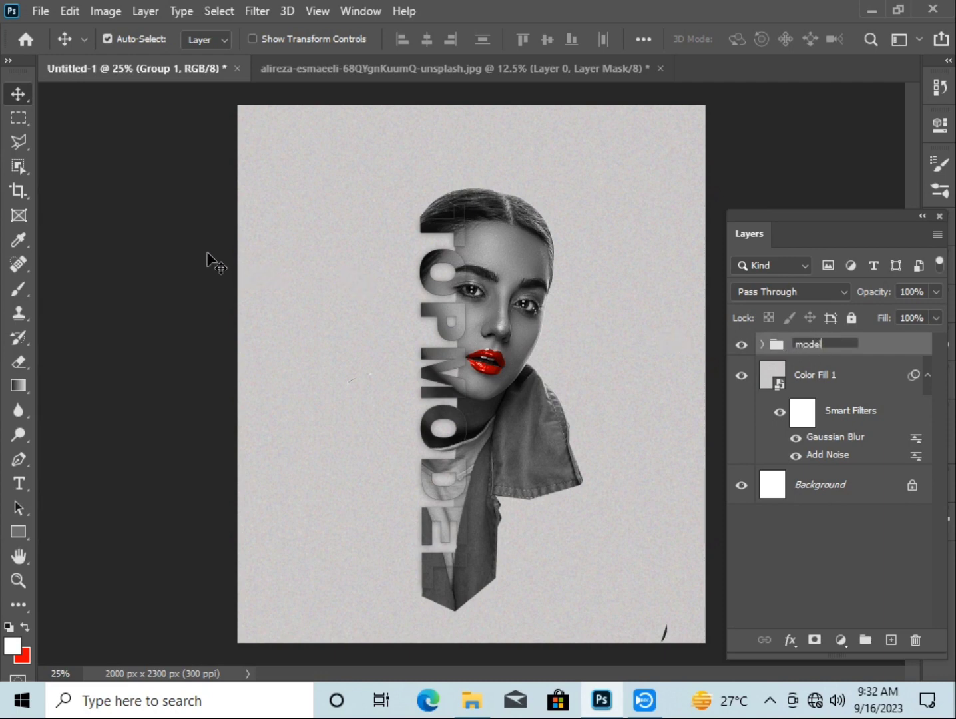
{"action": "key", "text": "Return"}
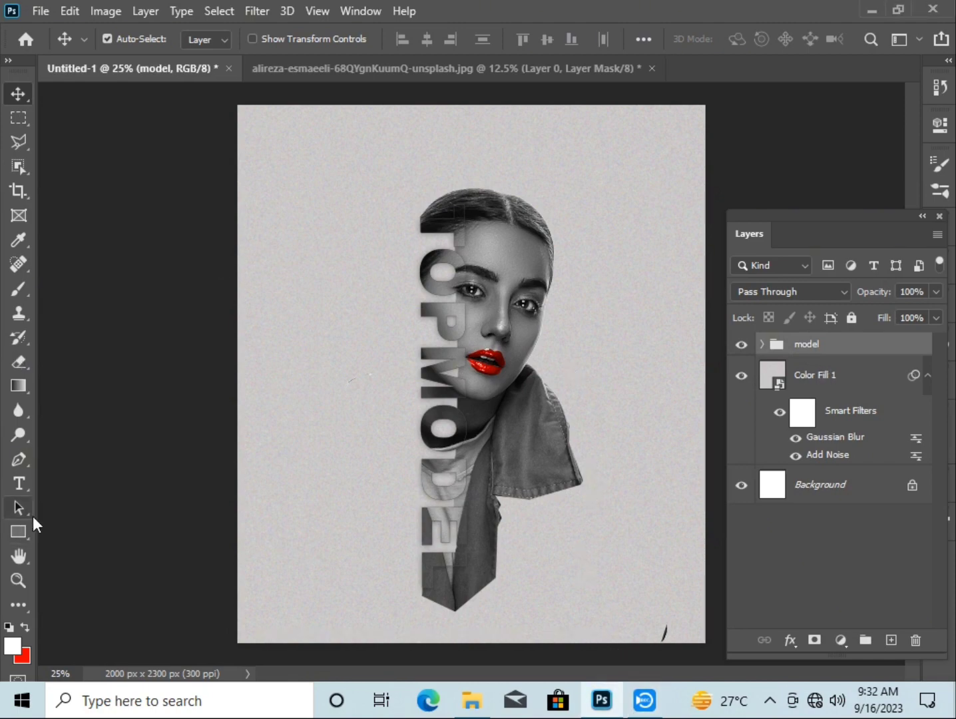
Select the Rectangle tool and open the foreground colour picker
{"action": "left_click", "coordinate": [18, 531]}
{"action": "left_click", "coordinate": [74, 533]}
{"action": "left_click", "coordinate": [17, 644]}
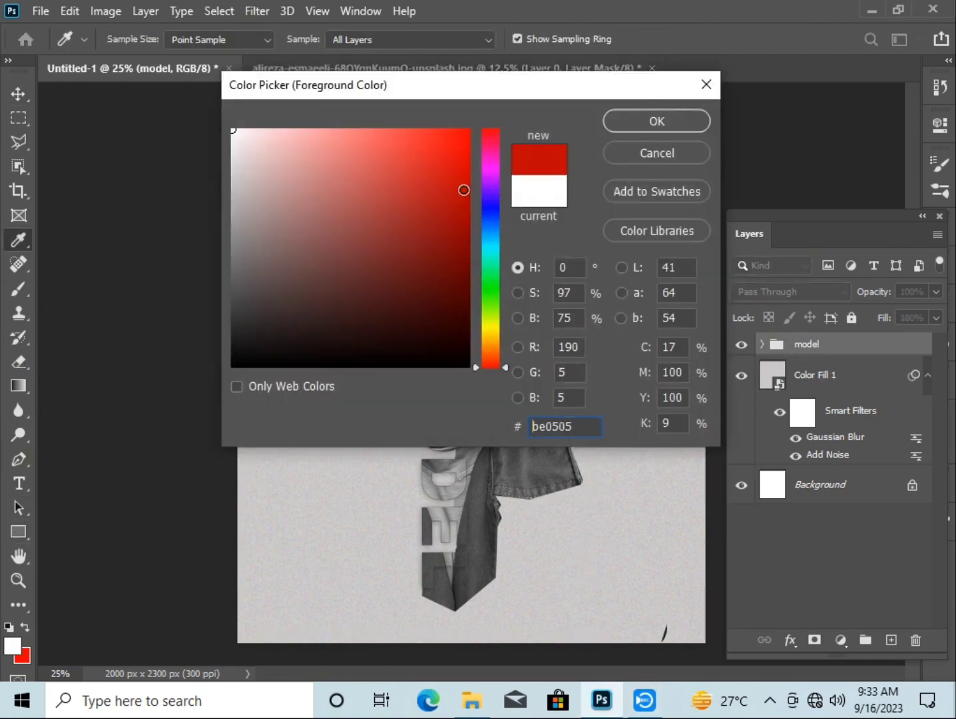
Draw a deep red rectangle across the right eye and set it to Multiply
{"action": "left_click", "coordinate": [632, 122]}
{"action": "scroll", "coordinate": [569, 287], "scroll_direction": "up", "scroll_amount": 3}
{"action": "mouse_move", "coordinate": [487, 305]}
{"action": "left_mouse_down"}
{"action": "mouse_move", "coordinate": [479, 313]}
{"action": "mouse_move", "coordinate": [604, 331]}
{"action": "left_mouse_up"}
{"action": "left_click", "coordinate": [603, 331]}
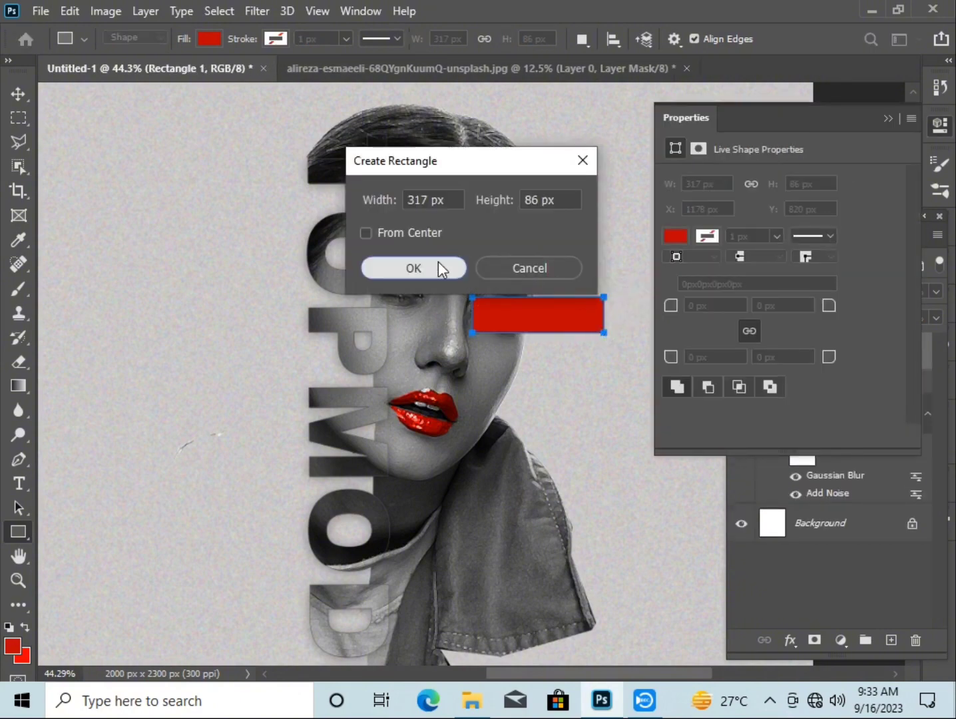
{"action": "left_click", "coordinate": [437, 267]}
{"action": "key", "text": "ctrl+z"}
{"action": "left_click", "coordinate": [939, 125]}
{"action": "left_click", "coordinate": [789, 292]}
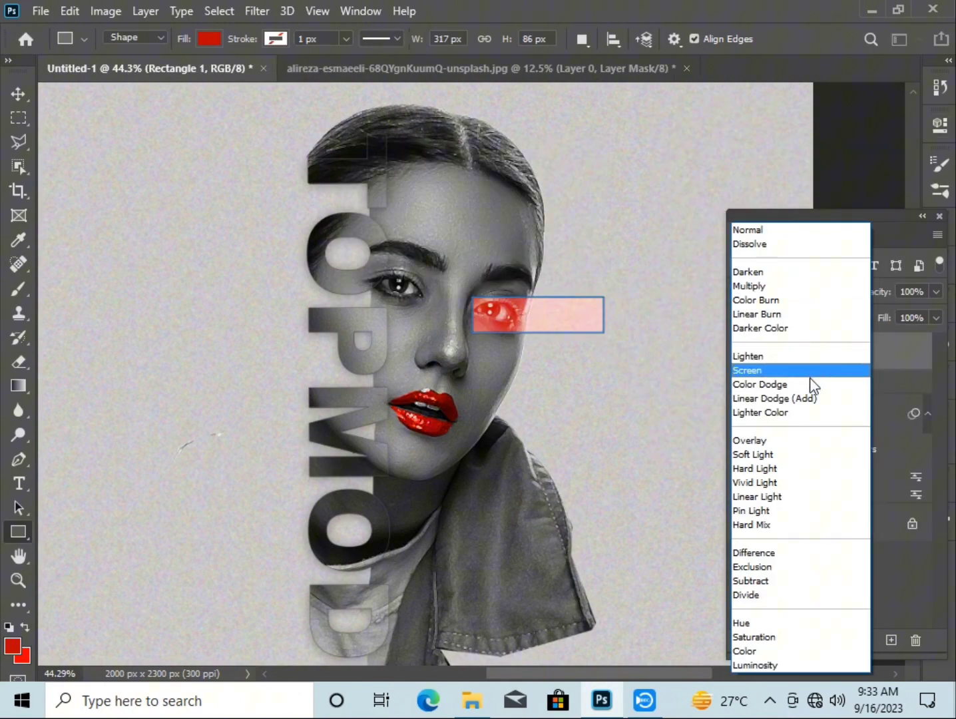
{"action": "left_click", "coordinate": [796, 293]}
Enlarge the red bar slightly and nudge it to the right
{"action": "key", "text": "v"}
{"action": "key", "text": "ctrl+t"}
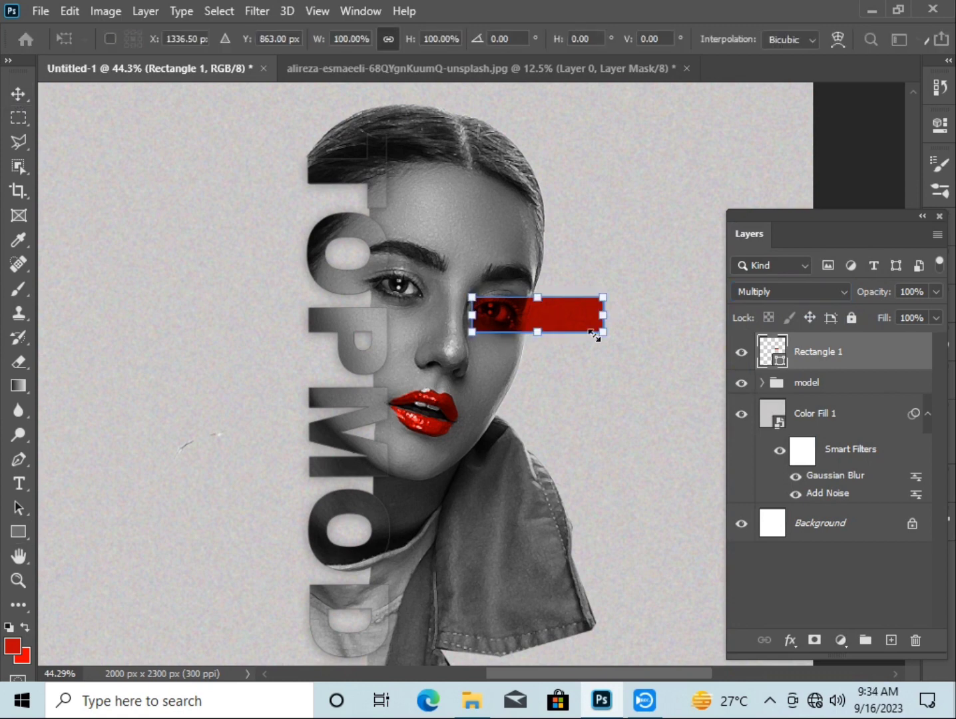
{"action": "left_click_drag", "start_coordinate": [537, 331], "coordinate": [547, 339]}
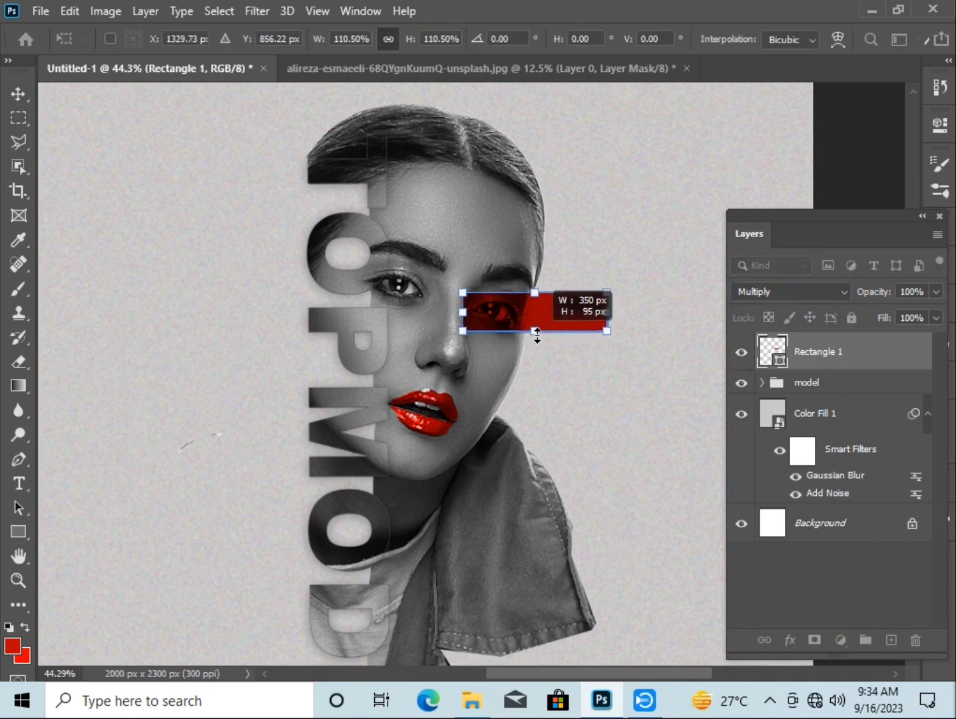
{"action": "key", "text": "Return"}
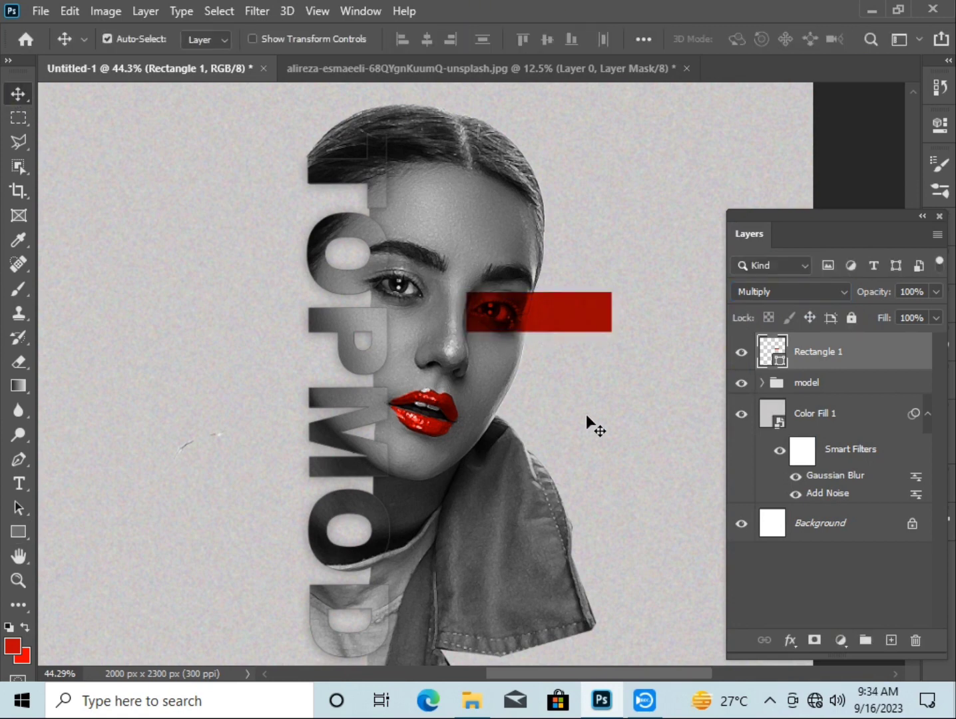
{"action": "key", "text": "ctrl+t"}
{"action": "key", "text": "Right"}
{"action": "key", "text": "Right"}
{"action": "key", "text": "Right"}
{"action": "key", "text": "Right"}
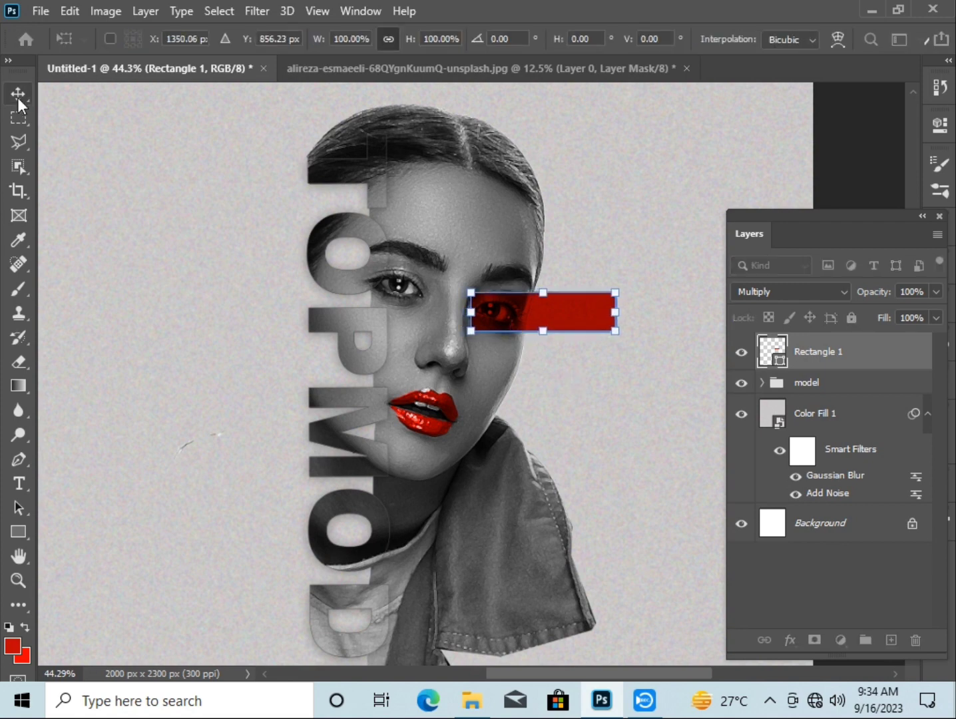
{"action": "key", "text": "Return"}
{"action": "left_click", "coordinate": [533, 382]}
{"action": "left_click", "coordinate": [826, 353]}
Fine-tune the red bar's position and size over the eye and apply the transform
{"action": "key", "text": "ctrl+t"}
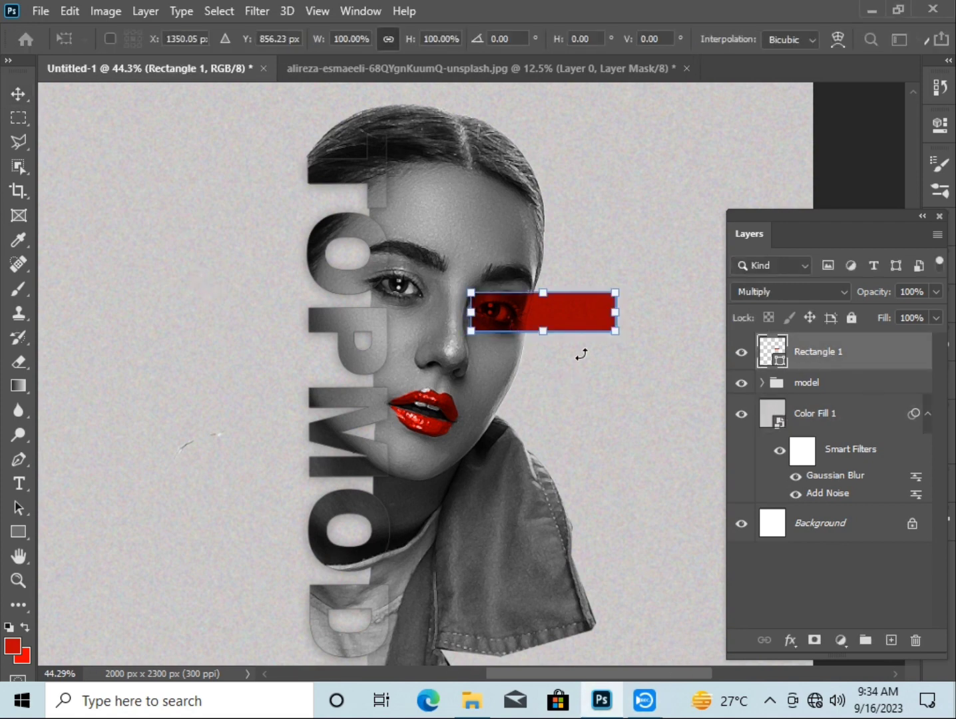
{"action": "left_click_drag", "start_coordinate": [544, 324], "coordinate": [529, 325]}
{"action": "key", "text": "Left"}
{"action": "key", "text": "Left"}
{"action": "key", "text": "Left"}
{"action": "key", "text": "Left"}
{"action": "key", "text": "Left"}
{"action": "key", "text": "Left"}
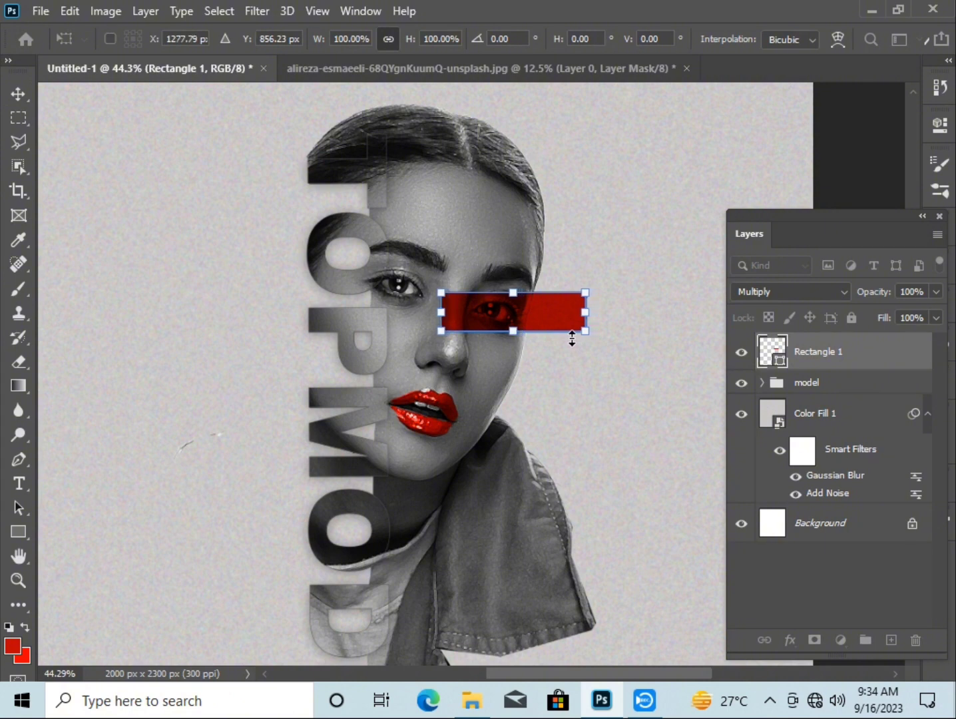
{"action": "key", "text": "Right"}
{"action": "key", "text": "Right"}
{"action": "key", "text": "Right"}
{"action": "key", "text": "Right"}
{"action": "key", "text": "Right"}
{"action": "key", "text": "Right"}
{"action": "left_click_drag", "start_coordinate": [521, 334], "coordinate": [519, 339]}
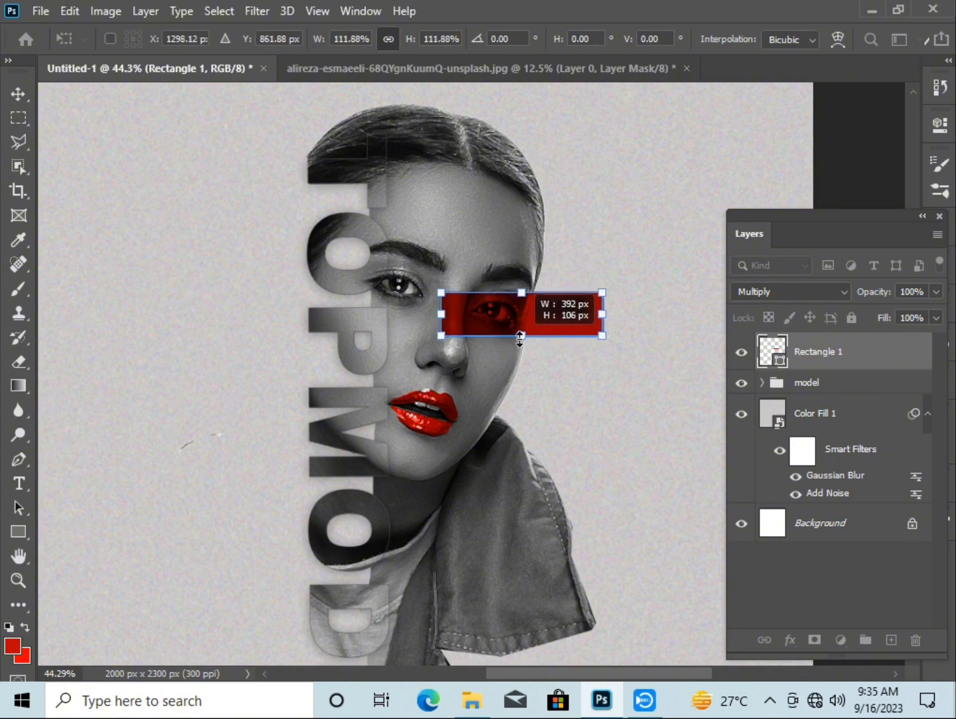
{"action": "key", "text": "Right"}
{"action": "key", "text": "Right"}
{"action": "key", "text": "Right"}
{"action": "left_click", "coordinate": [30, 87]}
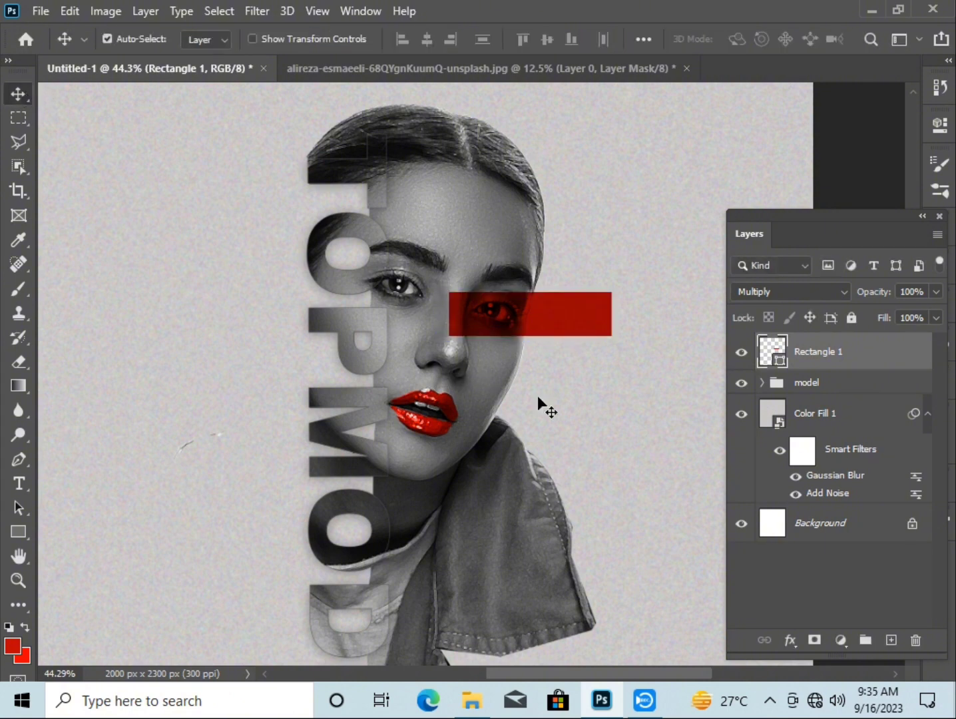
{"action": "key", "text": "ctrl+t"}
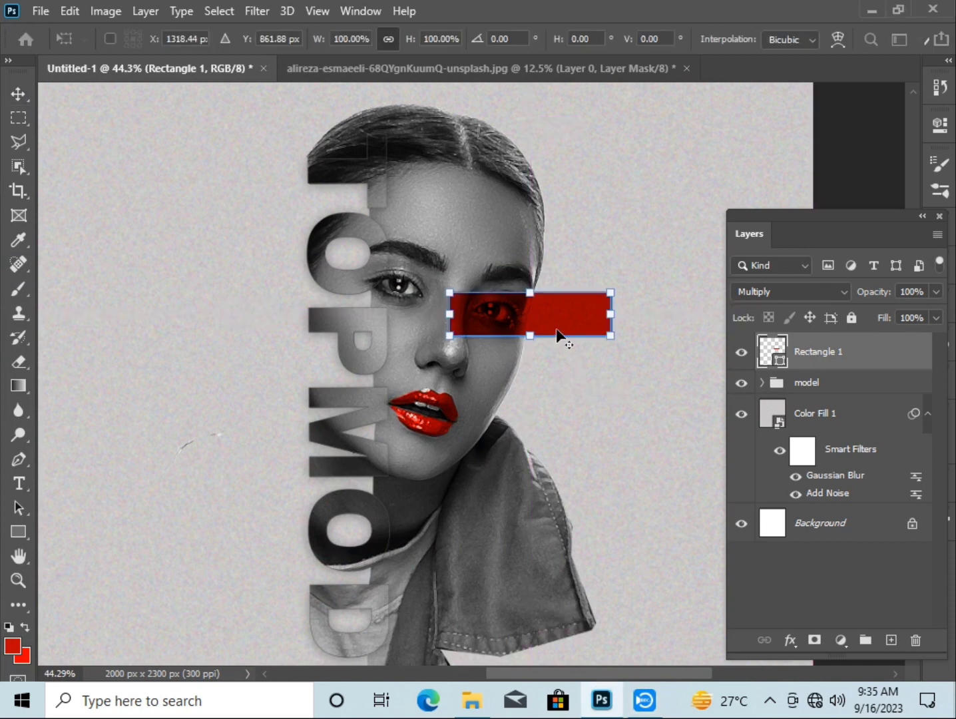
{"action": "key", "text": "Return"}
Duplicate the red eye bar and squash the copy into a thin line extending from its right edge
{"action": "mouse_move", "coordinate": [574, 322]}
{"action": "left_mouse_down"}
{"action": "mouse_move", "coordinate": [635, 399]}
{"action": "mouse_move", "coordinate": [610, 378]}
{"action": "left_mouse_up"}
{"action": "key", "text": "ctrl+t"}
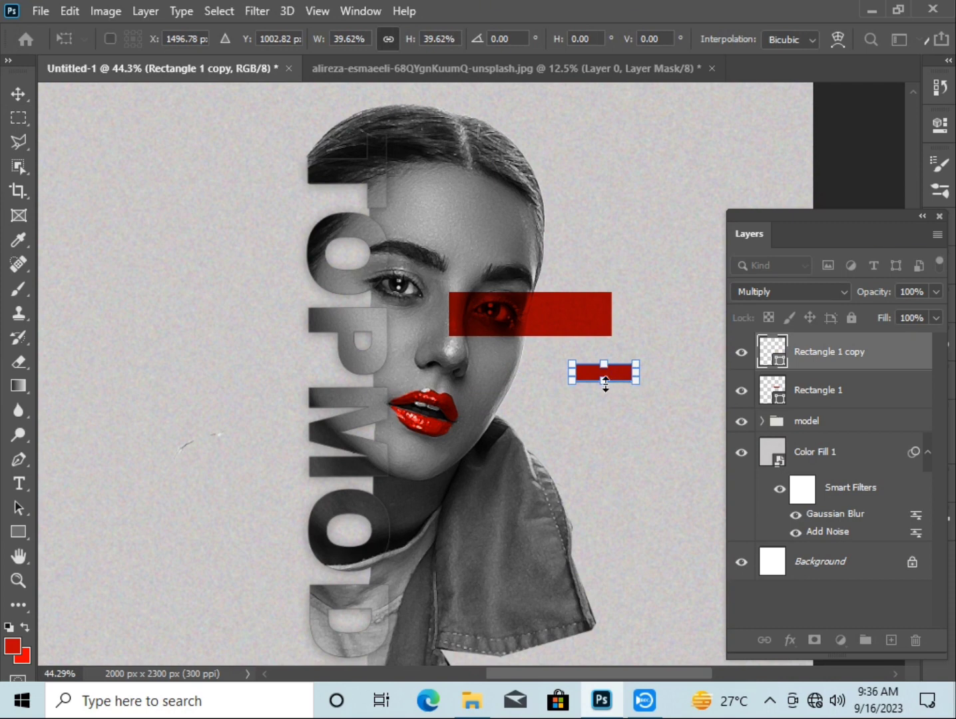
{"action": "mouse_move", "coordinate": [606, 382]}
{"action": "left_mouse_down"}
{"action": "mouse_move", "coordinate": [599, 398]}
{"action": "mouse_move", "coordinate": [608, 402]}
{"action": "mouse_move", "coordinate": [671, 320]}
{"action": "left_mouse_up"}
{"action": "left_click_drag", "start_coordinate": [838, 219], "coordinate": [308, 220]}
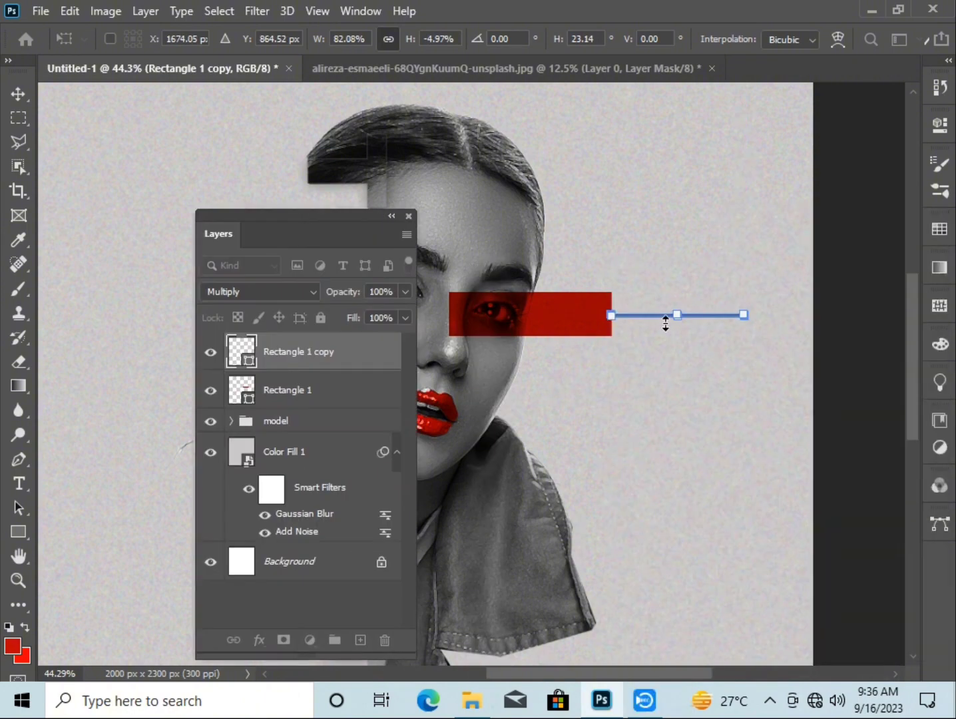
{"action": "left_click_drag", "start_coordinate": [664, 324], "coordinate": [689, 346]}
{"action": "key", "text": "Return"}
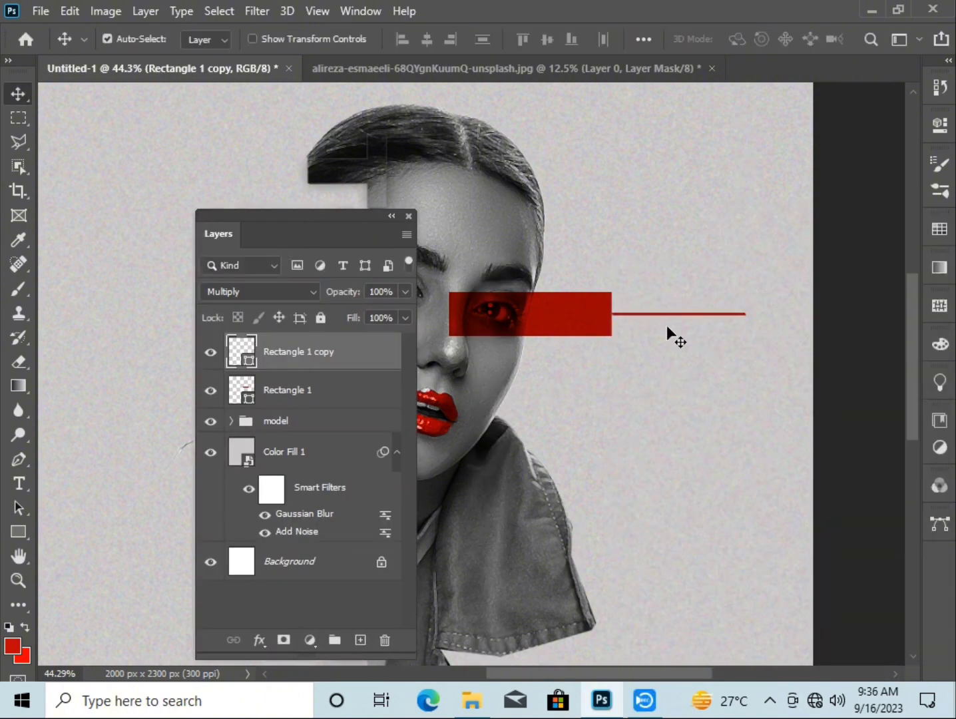
{"action": "left_click", "coordinate": [674, 320]}
Duplicate the thin line, rotate it 90° to vertical, and place it at the line's right end
{"action": "left_click_drag", "start_coordinate": [676, 320], "coordinate": [677, 418]}
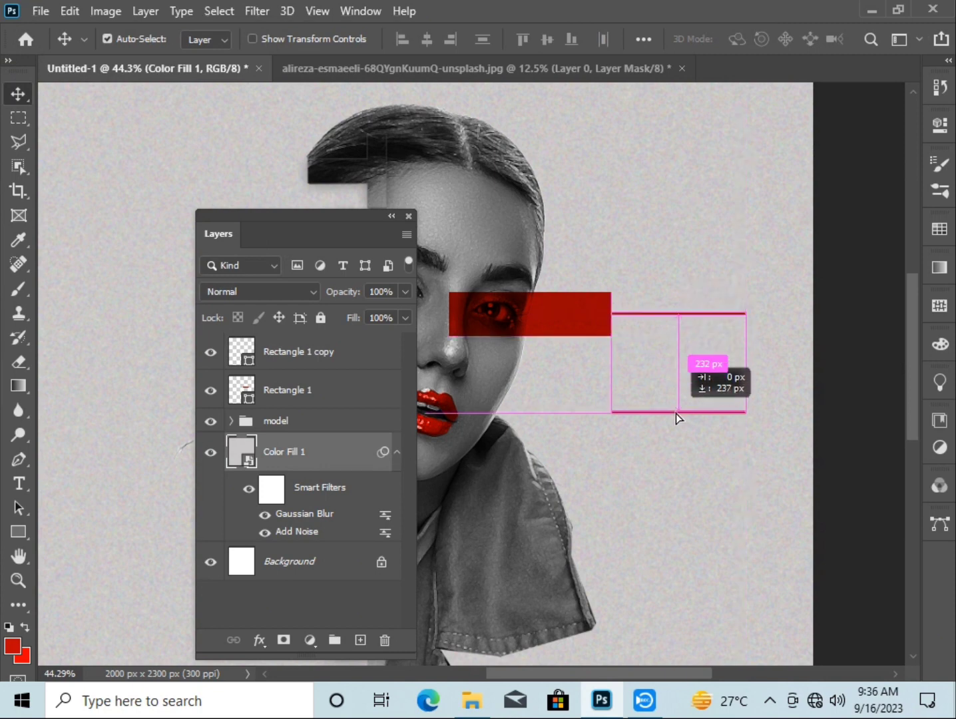
{"action": "key", "text": "ctrl+t"}
{"action": "left_click_drag", "start_coordinate": [724, 454], "coordinate": [699, 497]}
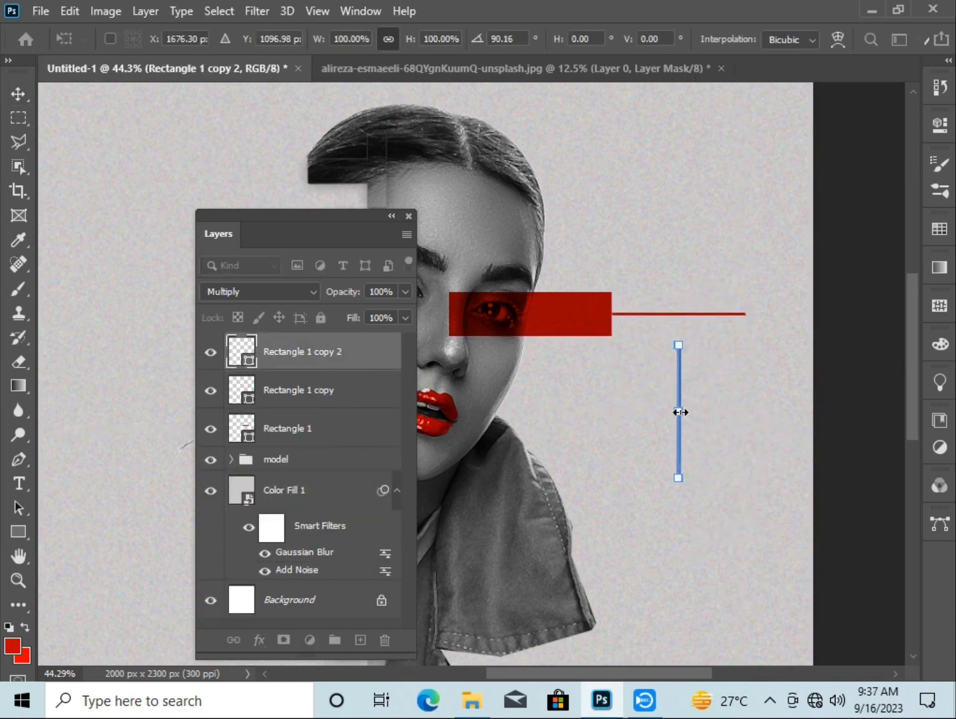
{"action": "key", "text": "Return"}
{"action": "key", "text": "ctrl+t"}
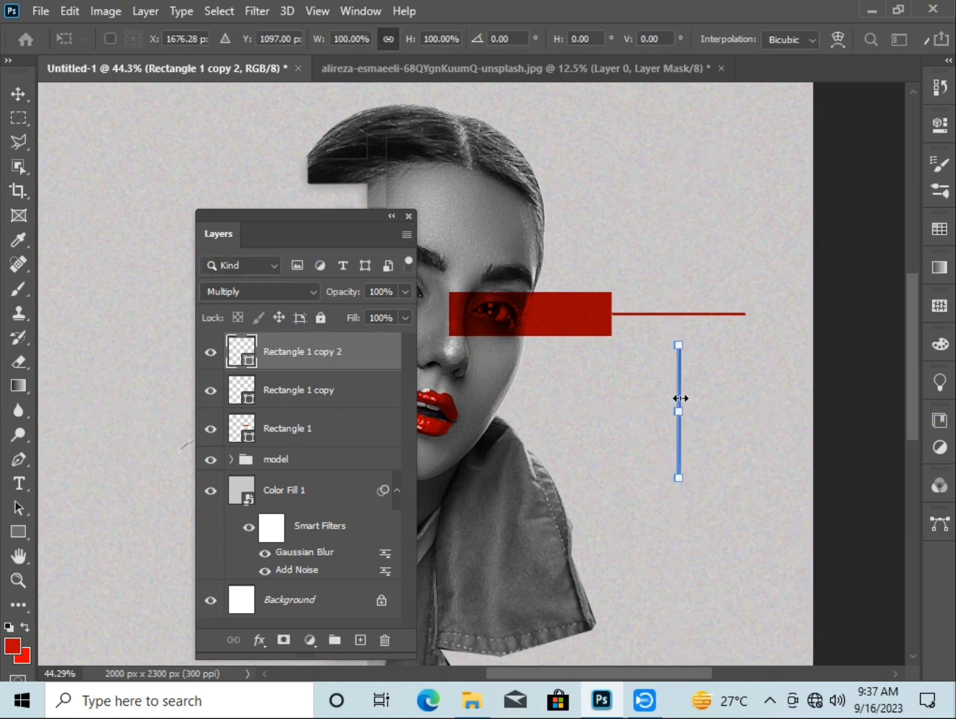
{"action": "key", "text": "shift+Right"}
{"action": "key", "text": "shift+Right"}
{"action": "key", "text": "shift+Right"}
{"action": "key", "text": "shift+Right"}
{"action": "key", "text": "shift+Right"}
{"action": "key", "text": "shift+Right"}
{"action": "key", "text": "shift+Right"}
{"action": "key", "text": "shift+Right"}
{"action": "key", "text": "shift+Right"}
{"action": "key", "text": "shift+Right"}
{"action": "key", "text": "shift+Right"}
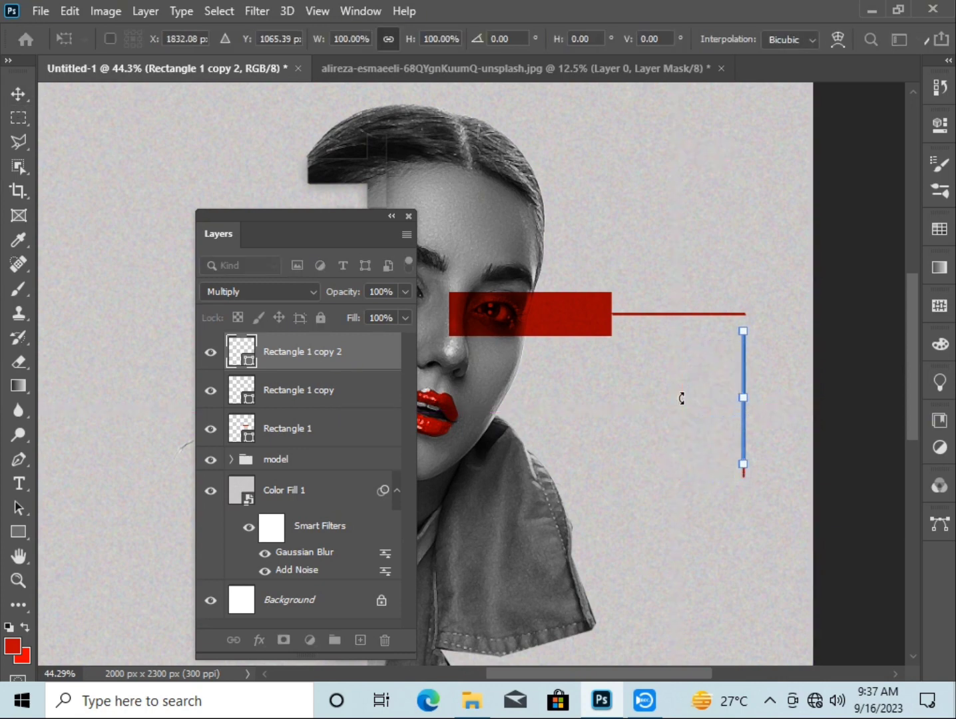
{"action": "key", "text": "shift+Up"}
{"action": "key", "text": "shift+Up"}
{"action": "key", "text": "shift+Up"}
{"action": "key", "text": "Right"}
{"action": "key", "text": "Right"}
{"action": "key", "text": "Right"}
{"action": "key", "text": "Return"}
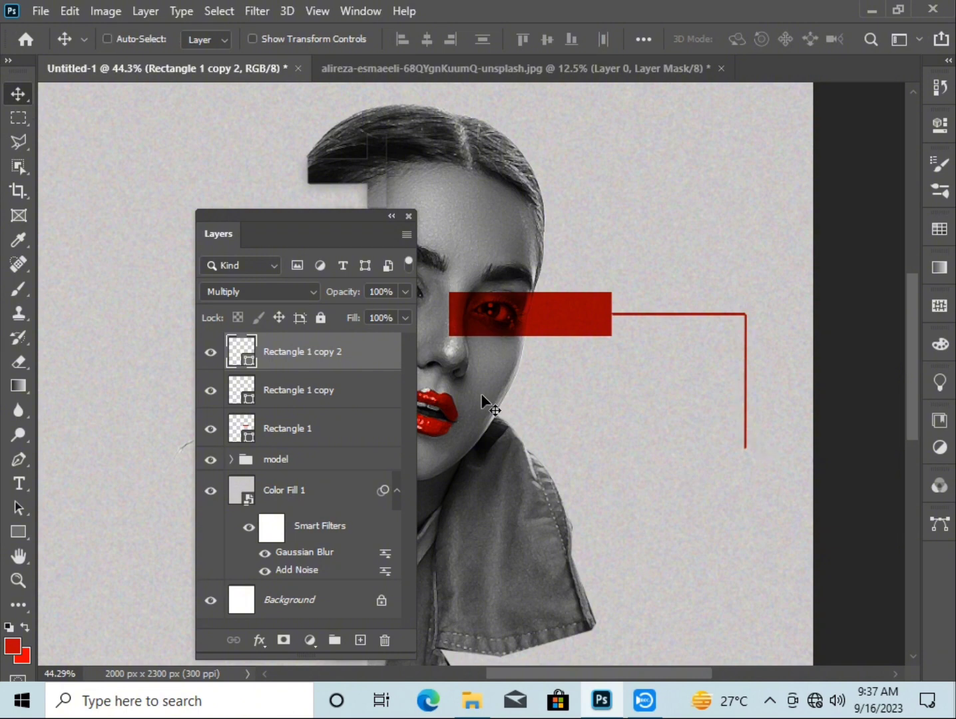
{"action": "key", "text": "ctrl+t"}
{"action": "key", "text": "Return"}
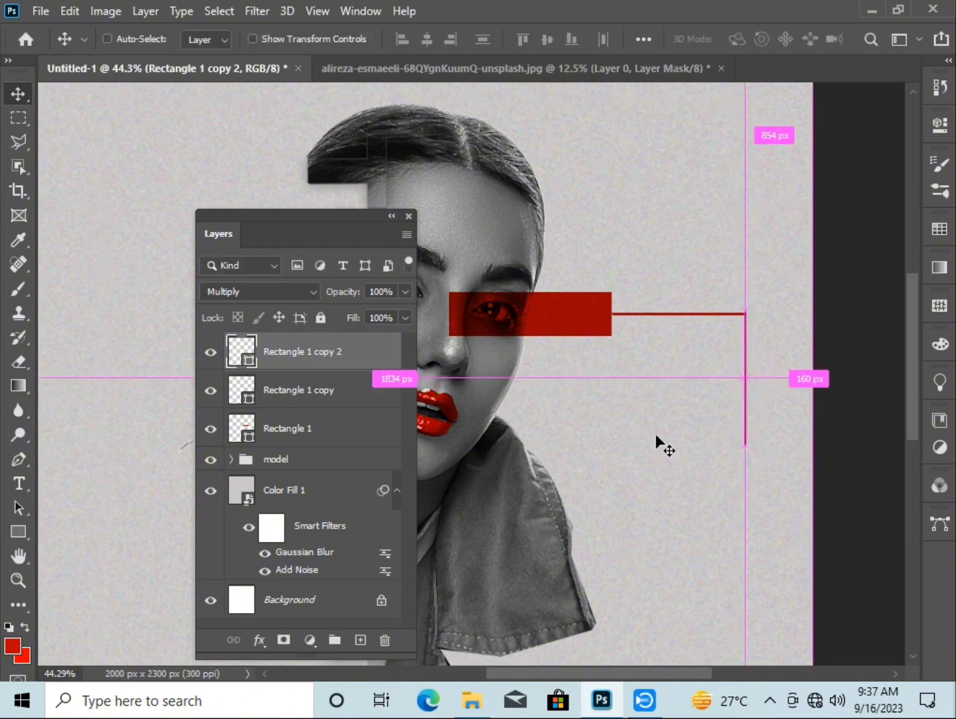
{"action": "key", "text": "ctrl+t"}
{"action": "key", "text": "Return"}
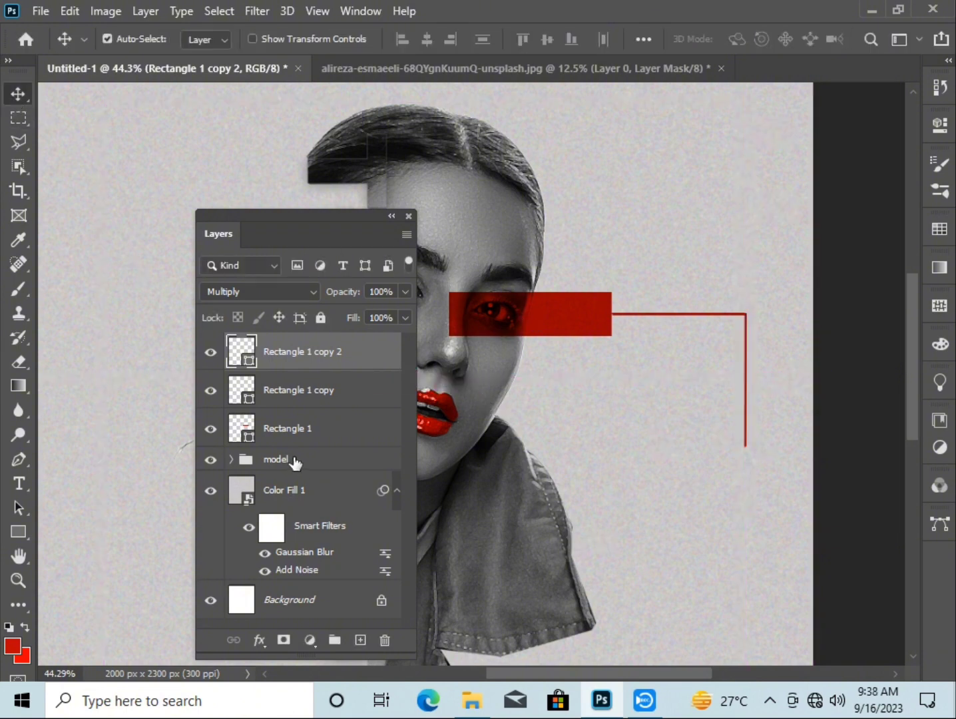
{"action": "left_click", "coordinate": [301, 436]}
Copy the eye bar to the vertical line's bottom and shrink it into a shorter, narrower red bar
{"action": "left_click_drag", "start_coordinate": [571, 315], "coordinate": [769, 465], "text": "alt"}
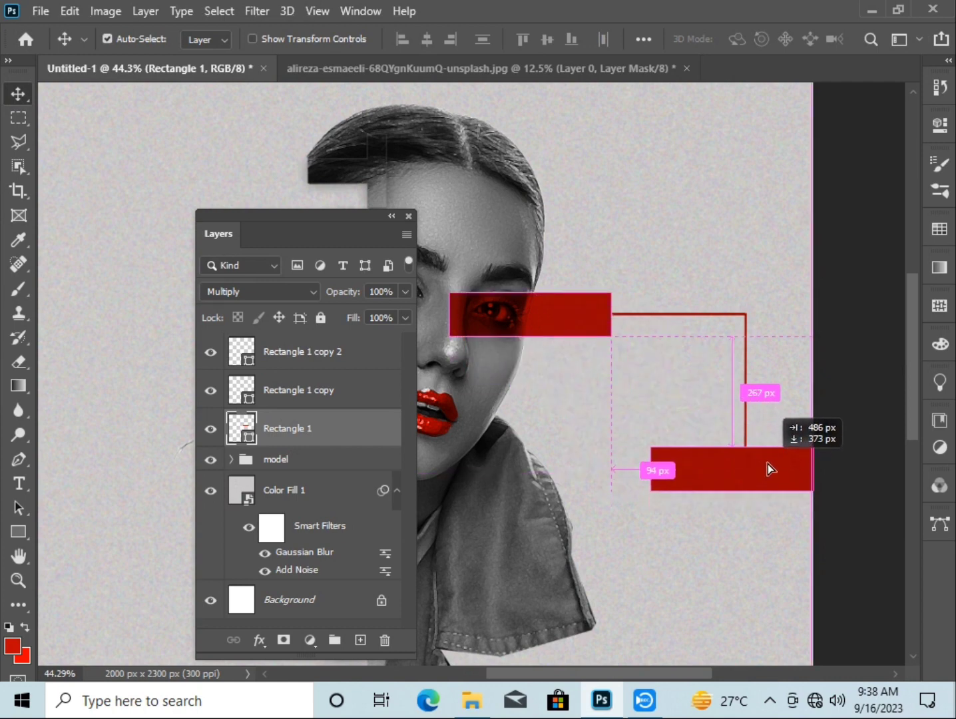
{"action": "key", "text": "ctrl+t"}
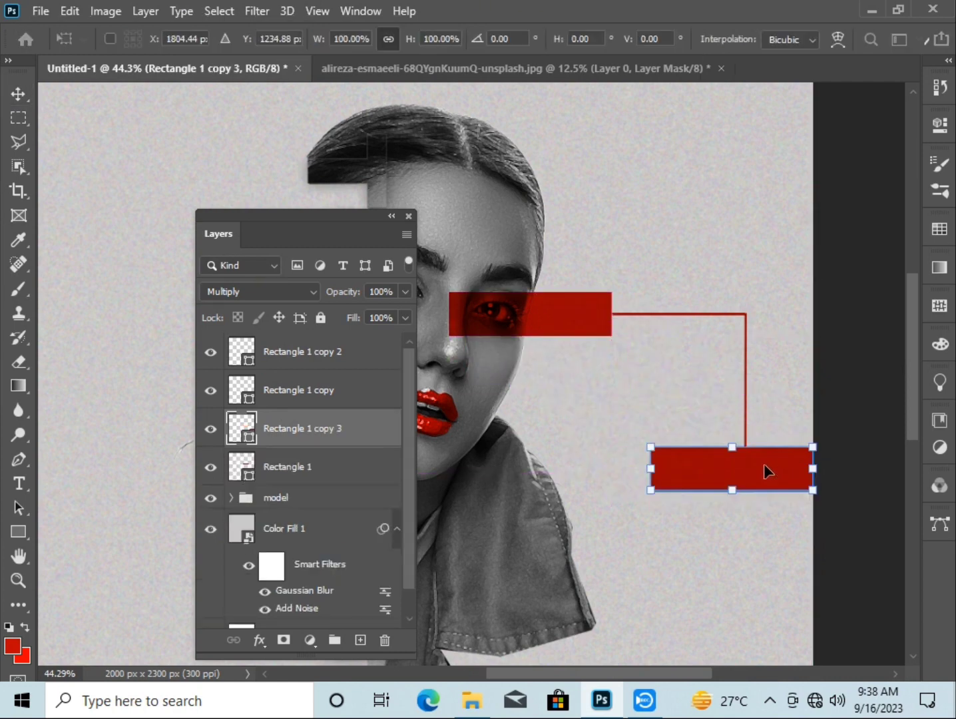
{"action": "left_click_drag", "start_coordinate": [732, 492], "coordinate": [732, 475]}
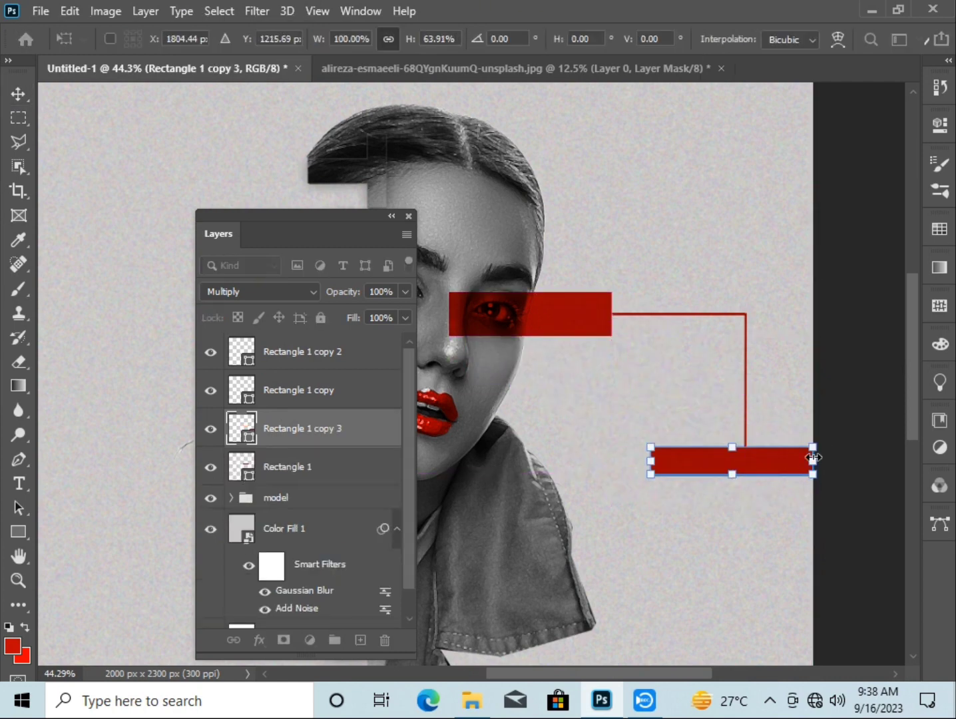
{"action": "left_click_drag", "start_coordinate": [813, 456], "coordinate": [797, 459]}
{"action": "key", "text": "shift+Right"}
{"action": "key", "text": "shift+Right"}
{"action": "key", "text": "shift+Right"}
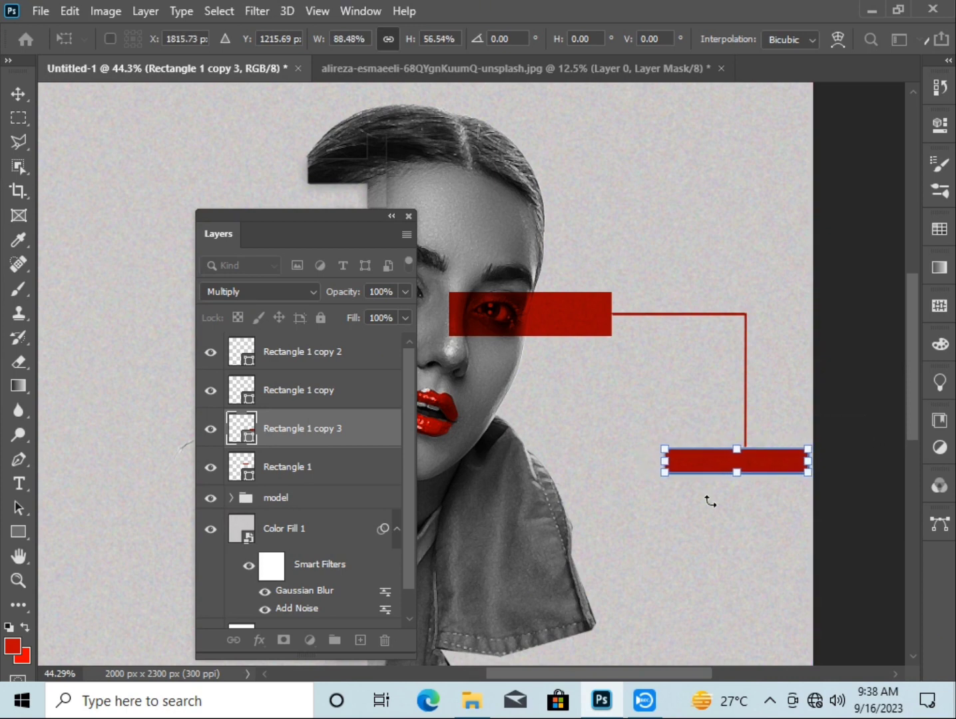
{"action": "left_click_drag", "start_coordinate": [666, 460], "coordinate": [679, 459]}
{"action": "key", "text": "Return"}
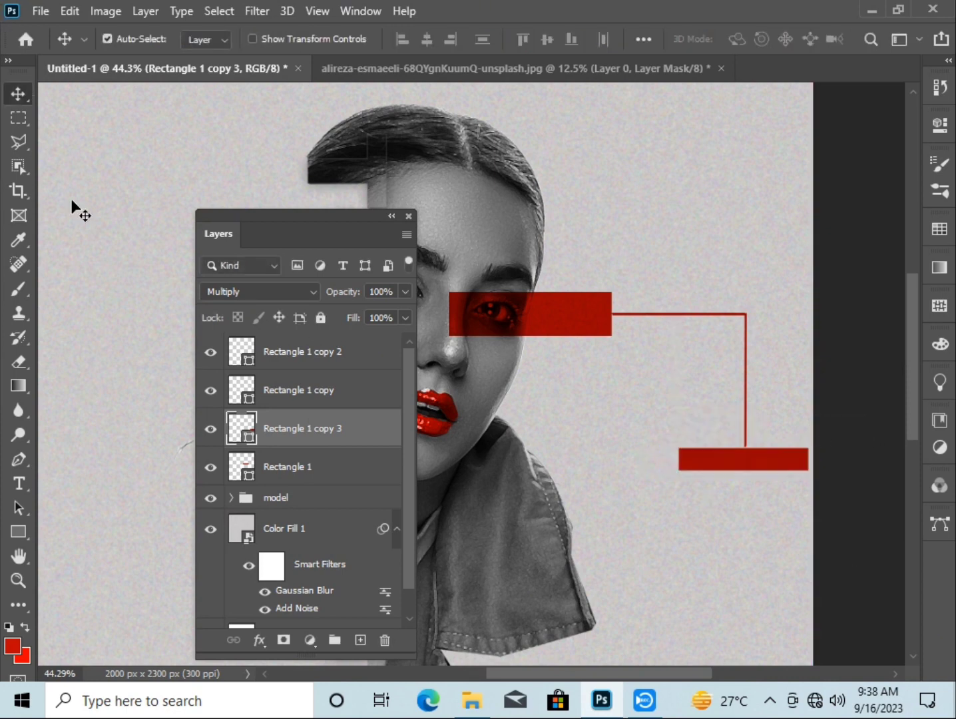
{"action": "key", "text": "ctrl+t"}
{"action": "key", "text": "shift+Up"}
{"action": "key", "text": "Return"}
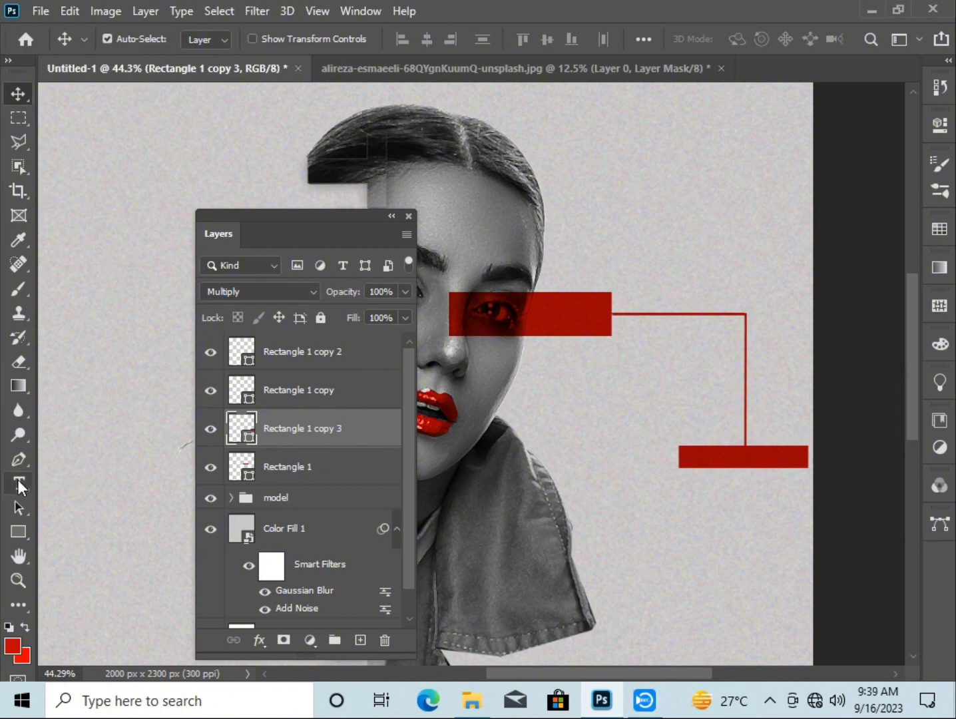
Add the WORKHARDTOBEMODEL caption below the red bar at 6 pt
{"action": "left_click", "coordinate": [653, 505], "text": "ctrl"}
{"action": "right_click", "coordinate": [19, 484]}
{"action": "left_click", "coordinate": [100, 484]}
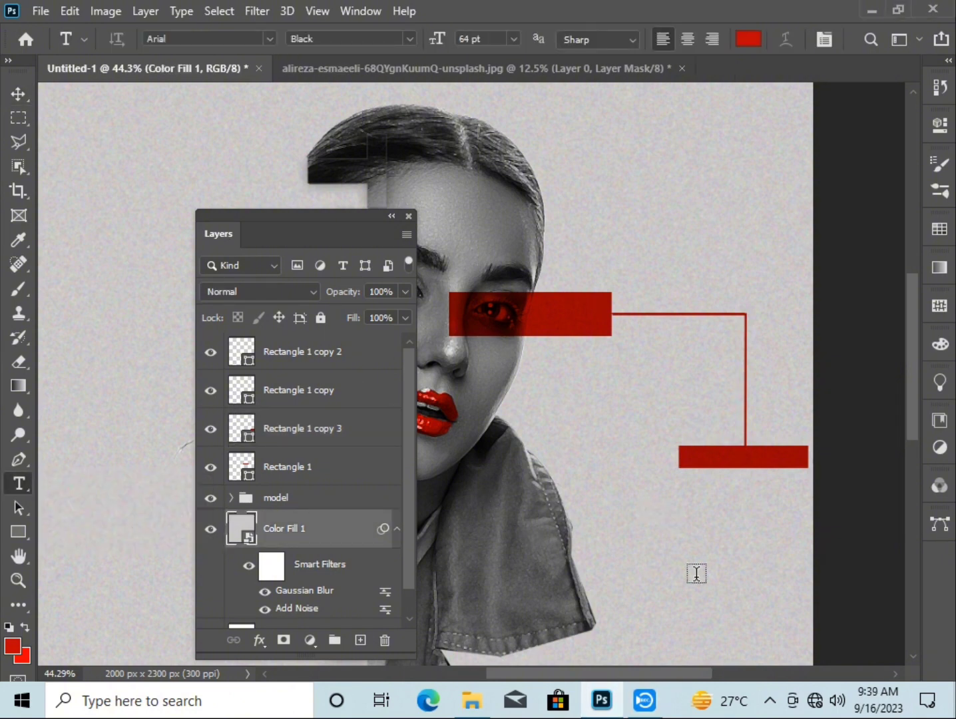
{"action": "left_click", "coordinate": [698, 572]}
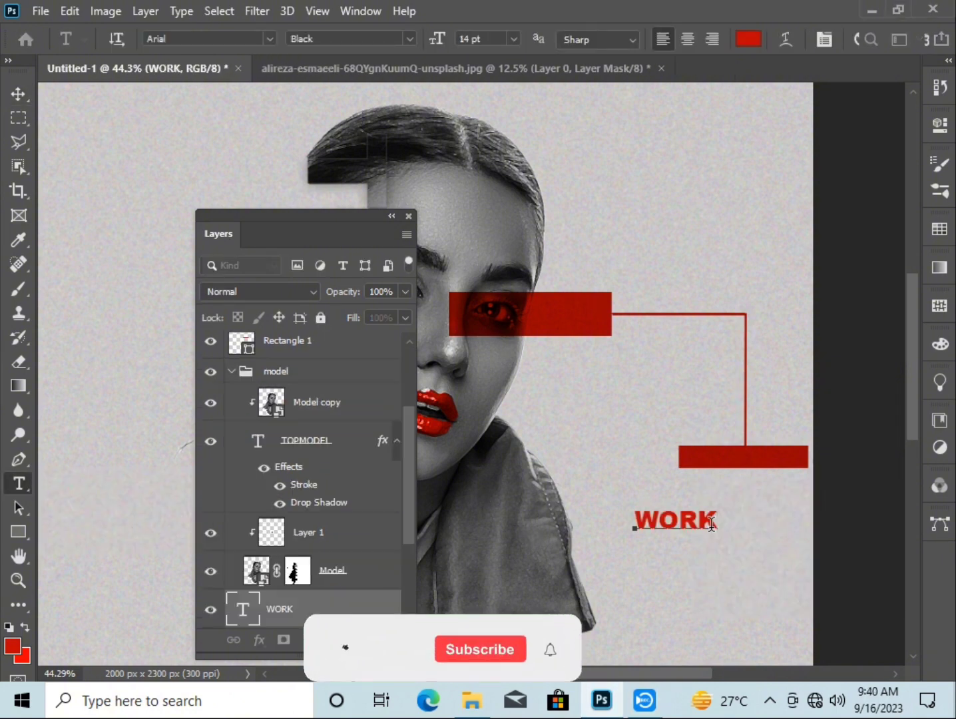
{"action": "type", "text": "HARDT"}
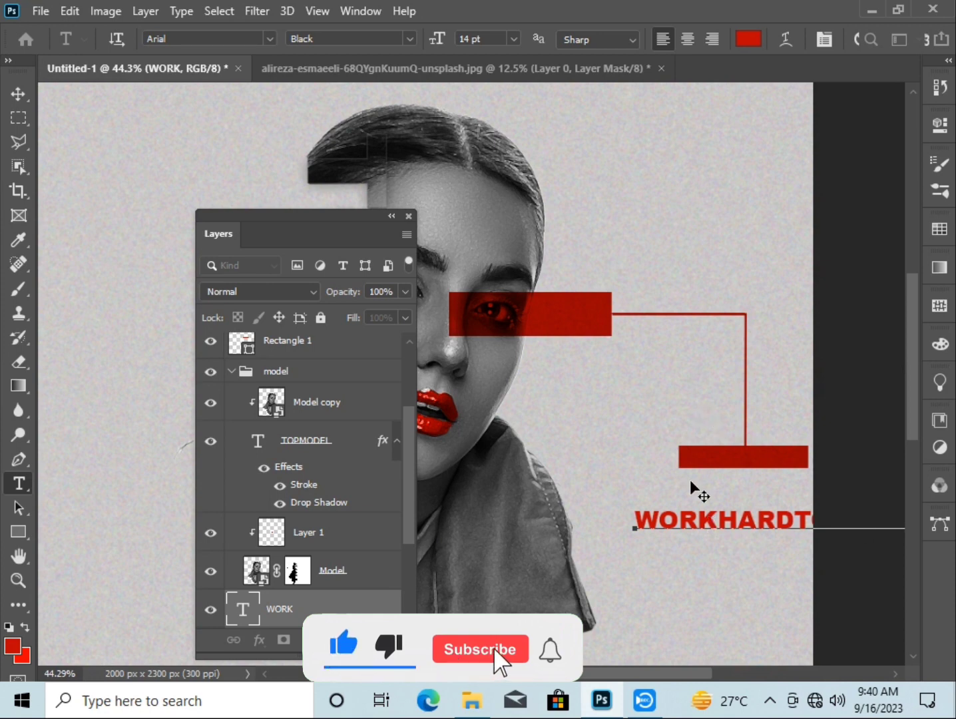
{"action": "key", "text": "ctrl+a"}
{"action": "left_click", "coordinate": [513, 40]}
{"action": "left_click", "coordinate": [487, 92]}
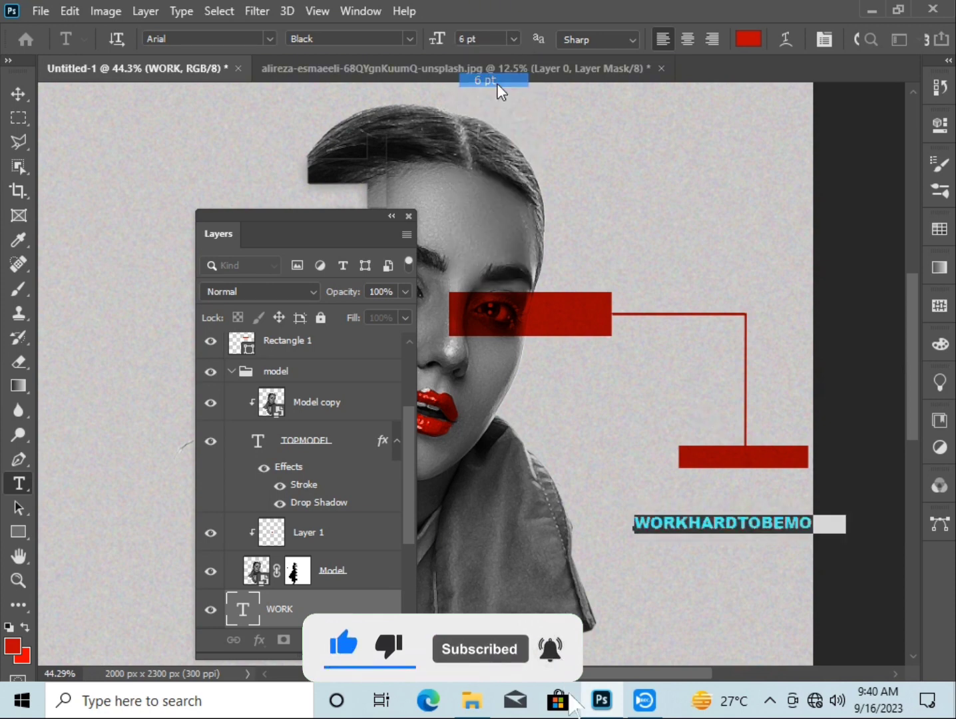
Make the caption white (ffffff), smaller, and move it up toward the red bar
{"action": "left_click_drag", "start_coordinate": [692, 509], "coordinate": [718, 486]}
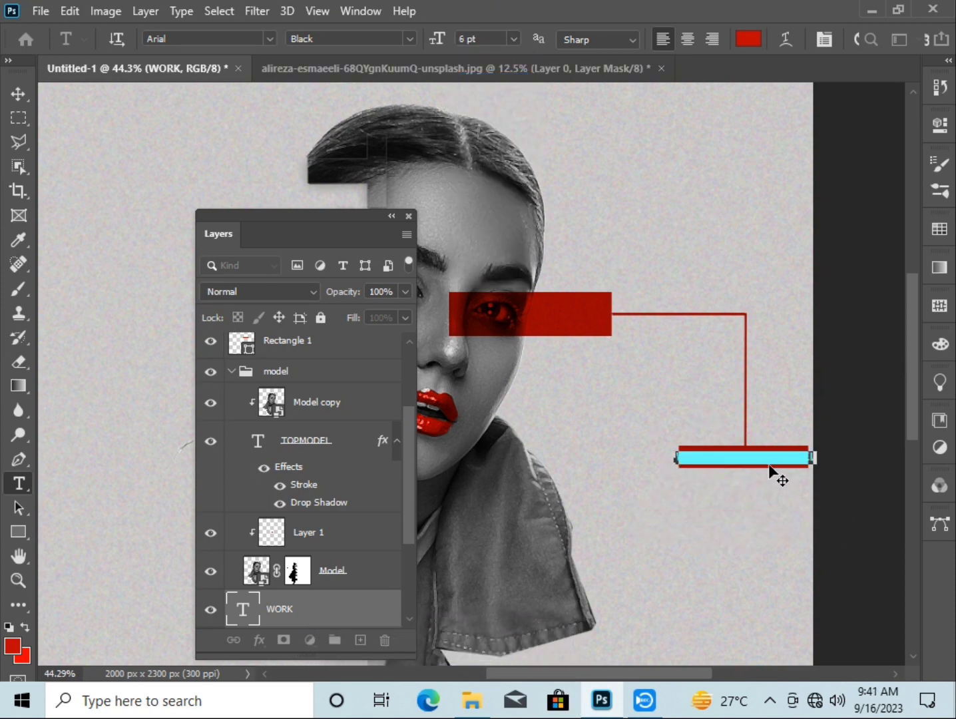
{"action": "left_click", "coordinate": [12, 644]}
{"action": "type", "text": "ffffff"}
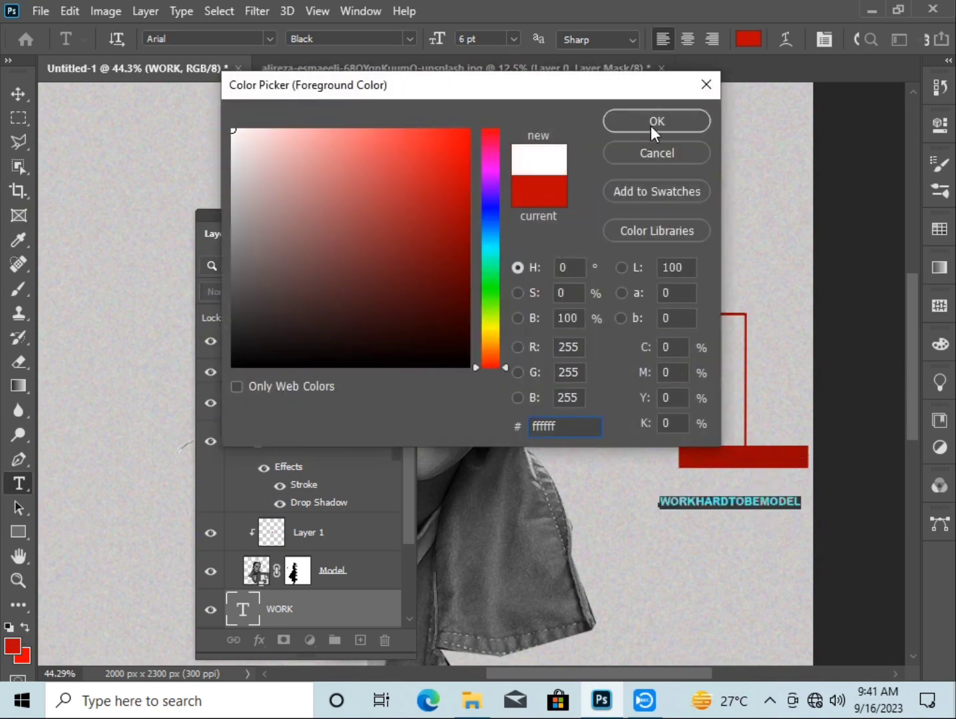
{"action": "left_click", "coordinate": [656, 122]}
{"action": "left_click", "coordinate": [513, 40]}
{"action": "left_click", "coordinate": [492, 95]}
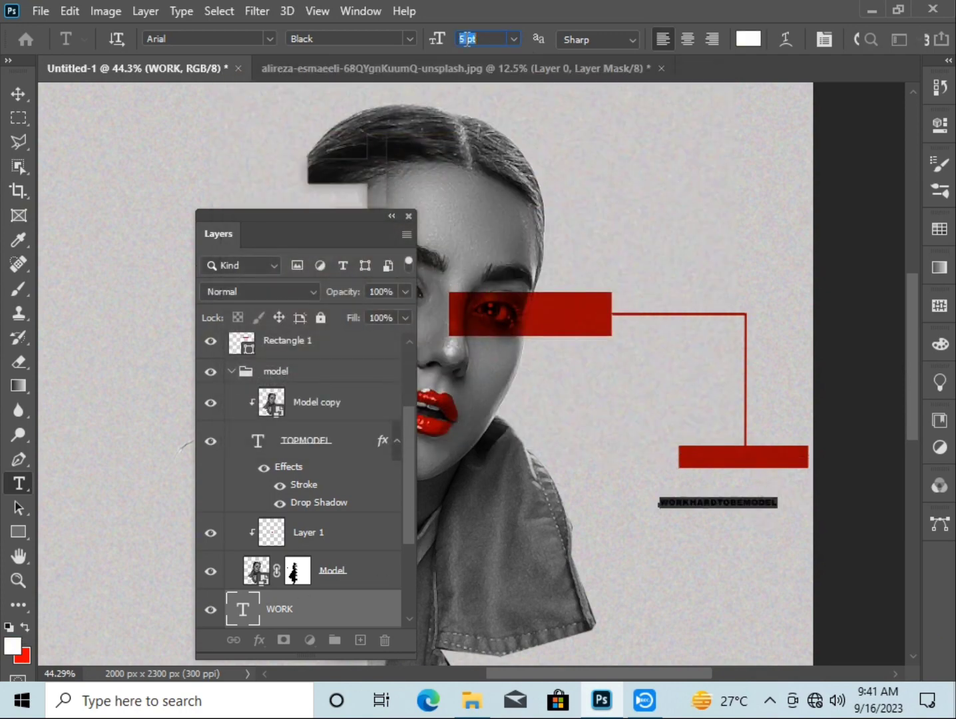
{"action": "key", "text": "ctrl+Return"}
Move the caption into the lower red bar and stack its layer above the red shapes
{"action": "key", "text": "v"}
{"action": "key", "text": "t"}
{"action": "double_click", "coordinate": [711, 502]}
{"action": "left_click_drag", "start_coordinate": [721, 514], "coordinate": [750, 461]}
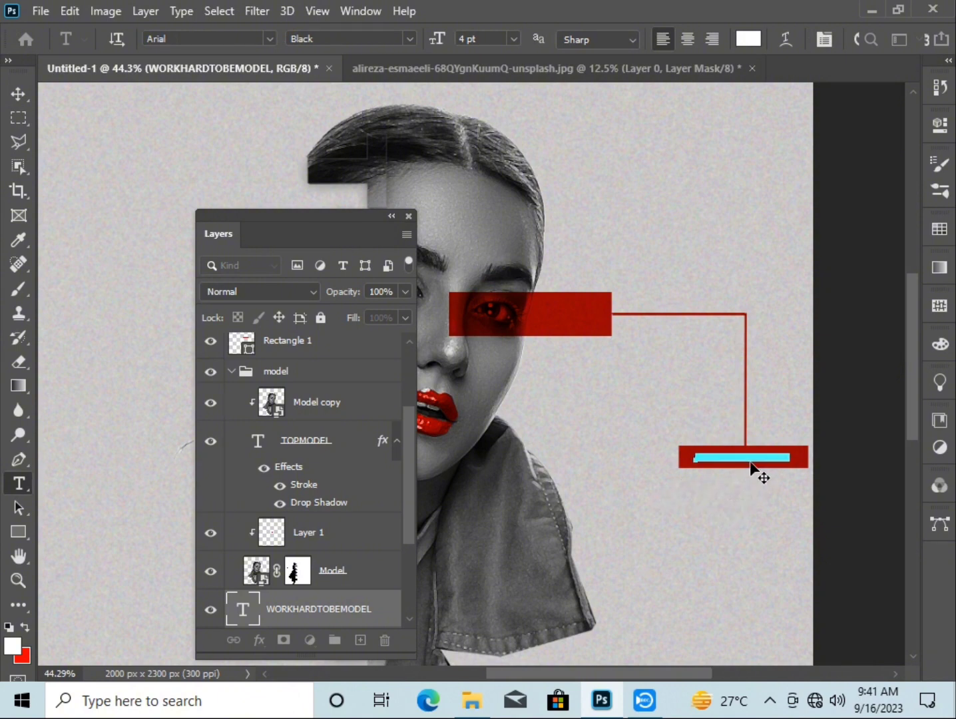
{"action": "key", "text": "ctrl+Return"}
{"action": "key", "text": "v"}
{"action": "left_click", "coordinate": [730, 459]}
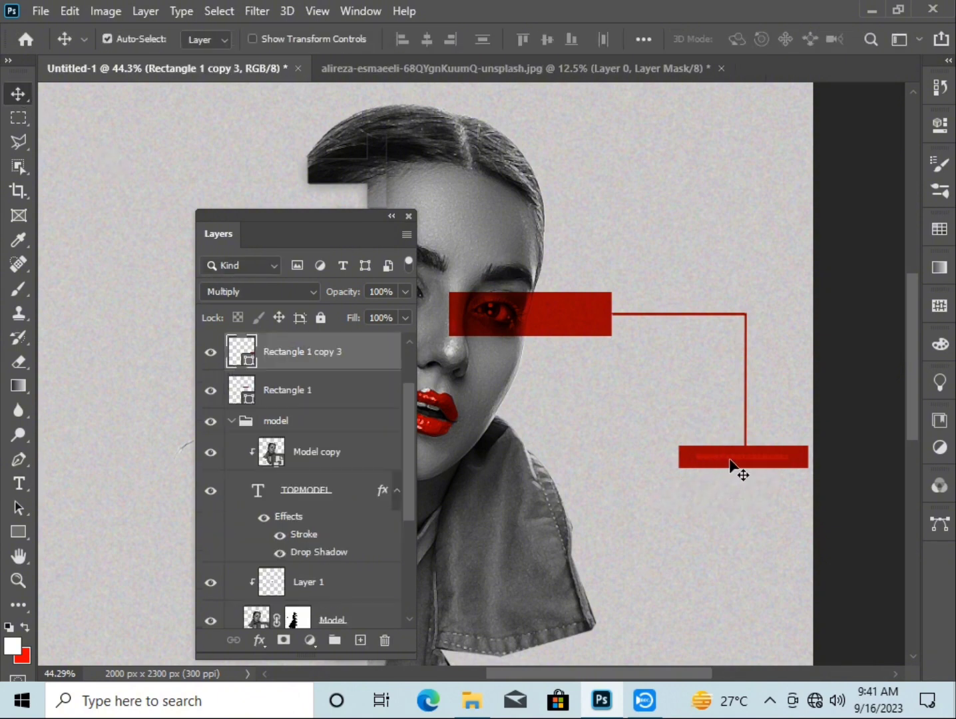
{"action": "scroll", "coordinate": [319, 566], "scroll_direction": "down", "scroll_amount": 2}
{"action": "left_click_drag", "start_coordinate": [367, 619], "coordinate": [356, 359]}
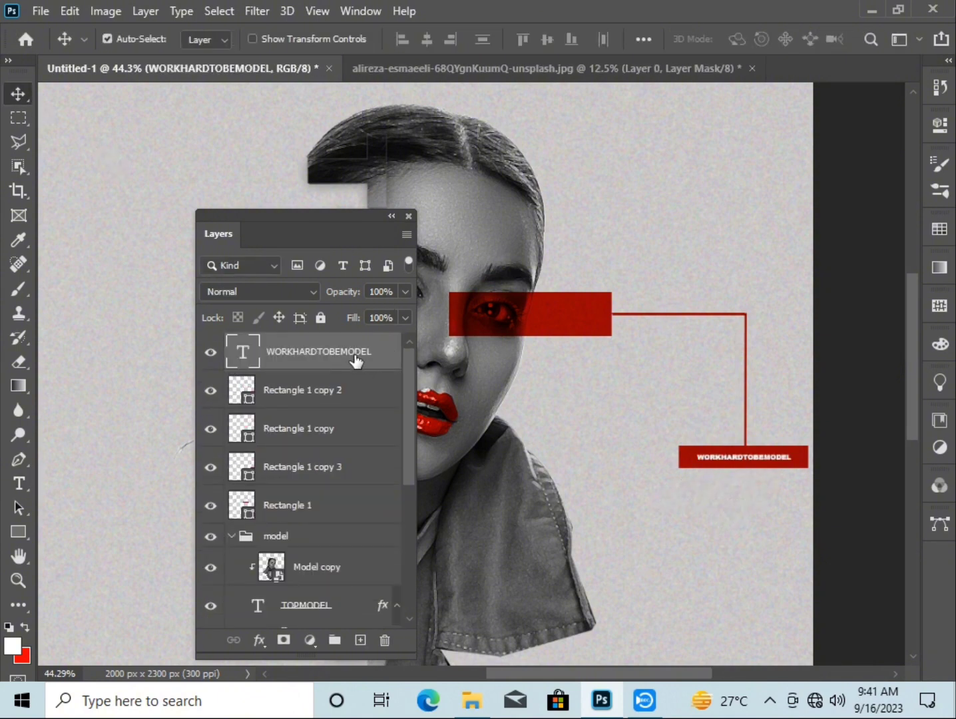
Set the caption to 5 pt and nudge it left to centre it in the bar
{"action": "double_click", "coordinate": [739, 457]}
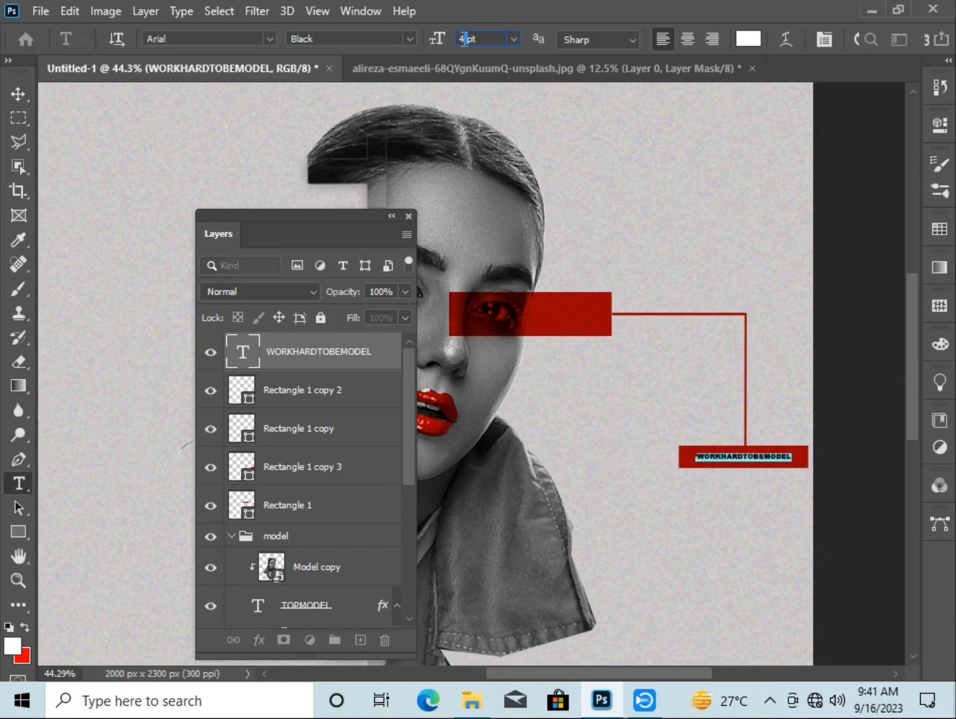
{"action": "key", "text": "Up"}
{"action": "key", "text": "Down"}
{"action": "key", "text": "ctrl+Return"}
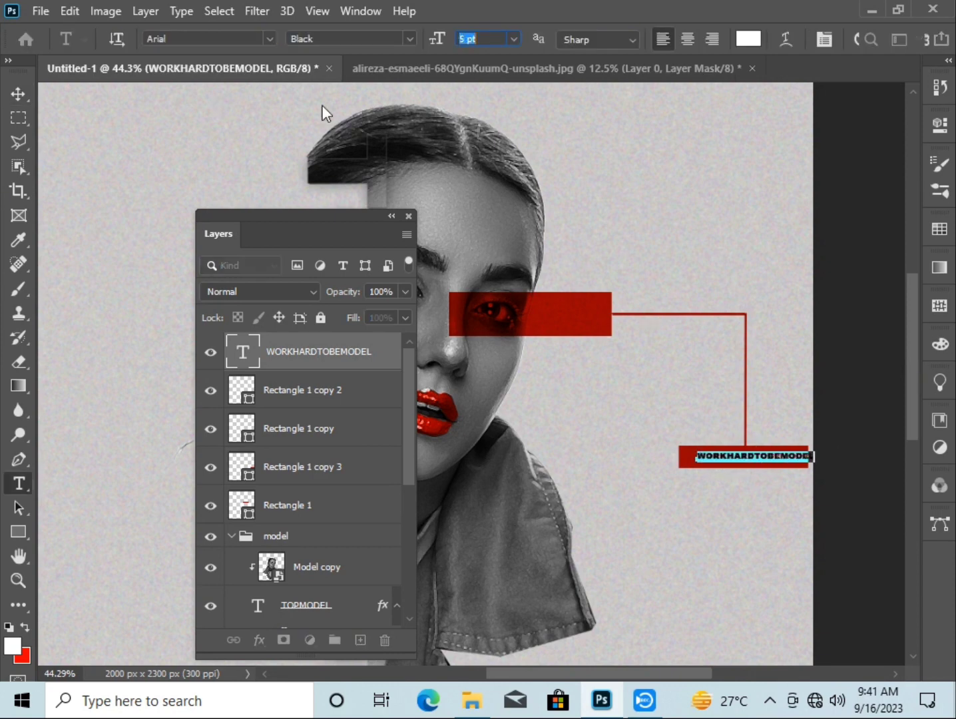
{"action": "key", "text": "v"}
{"action": "double_click", "coordinate": [729, 456]}
{"action": "left_click", "coordinate": [729, 457]}
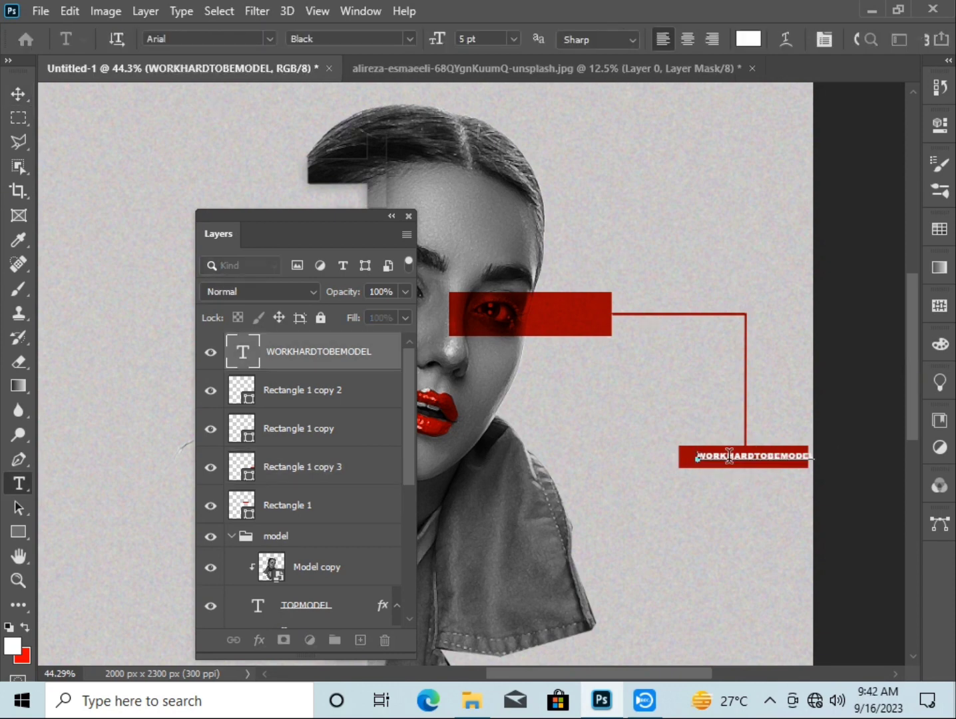
{"action": "key", "text": "ctrl+Return"}
{"action": "key", "text": "v"}
{"action": "key", "text": "ctrl+t"}
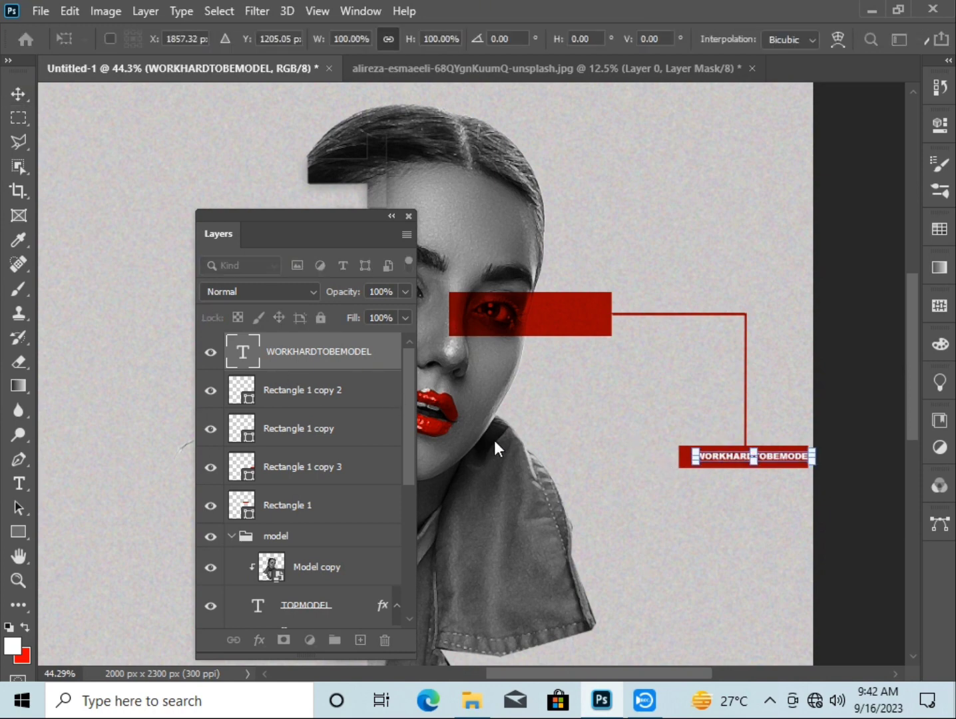
{"action": "key", "text": "shift+Left"}
{"action": "key", "text": "shift+Left"}
{"action": "key", "text": "shift+Left"}
{"action": "key", "text": "shift+Left"}
{"action": "key", "text": "Return"}
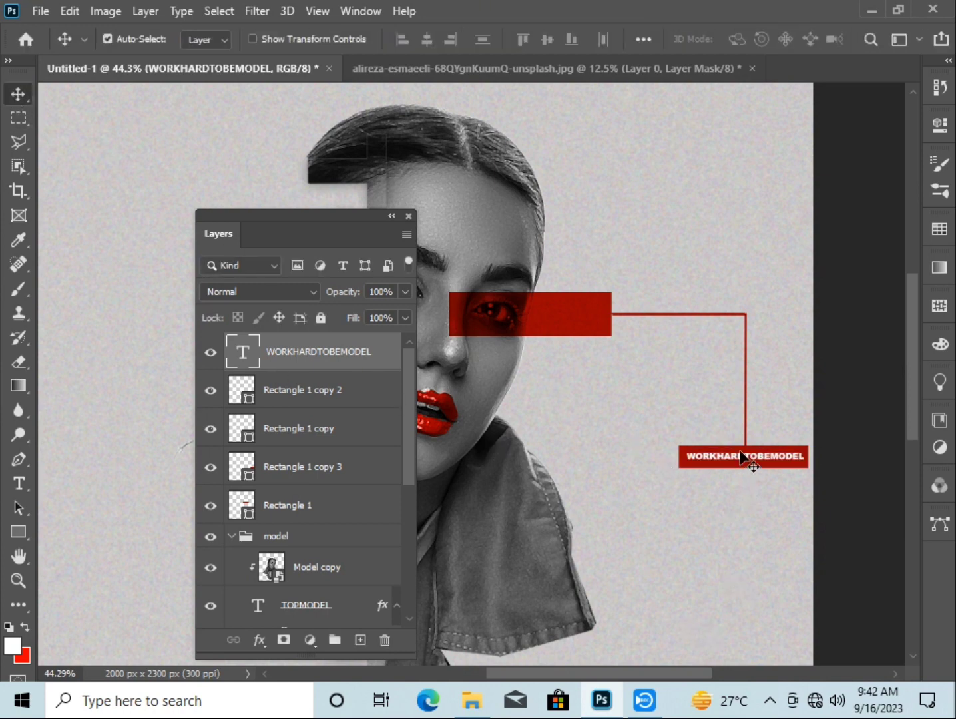
{"action": "double_click", "coordinate": [741, 456]}
Add red SMART text just below the captioned red bar
{"action": "key", "text": "ctrl+Return"}
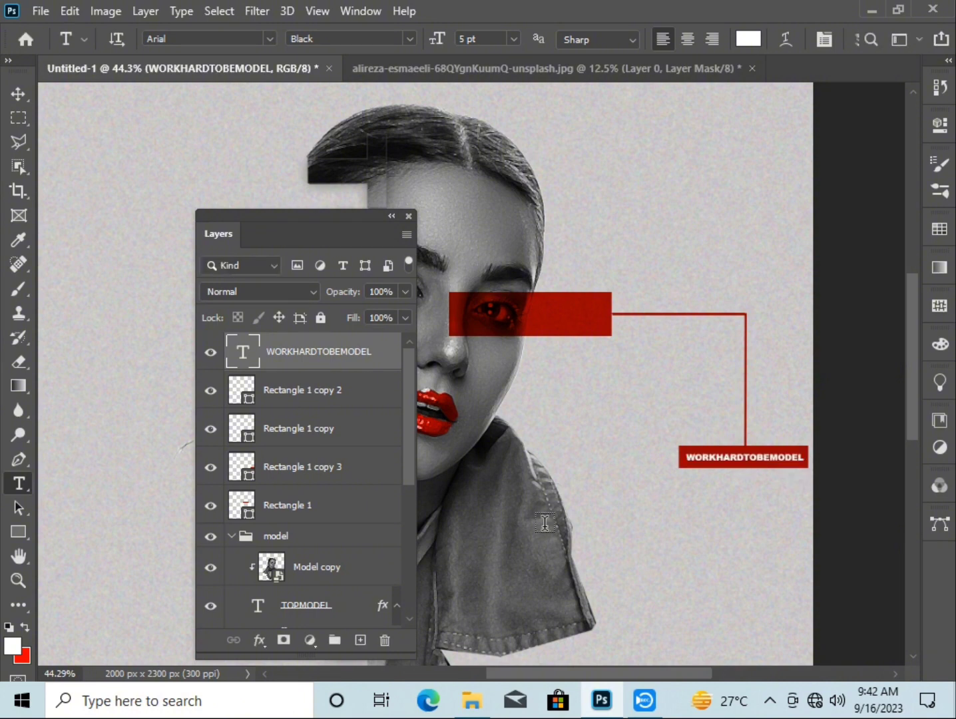
{"action": "left_click", "coordinate": [661, 518]}
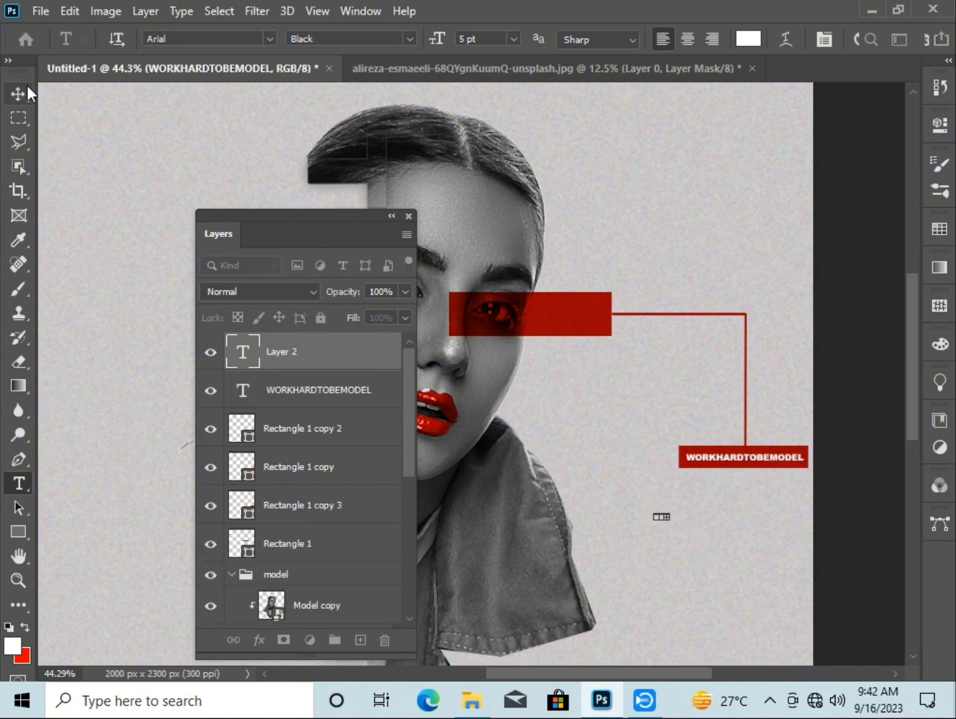
{"action": "key", "text": "ctrl+Return"}
{"action": "left_click", "coordinate": [620, 533]}
{"action": "key", "text": "BackSpace"}
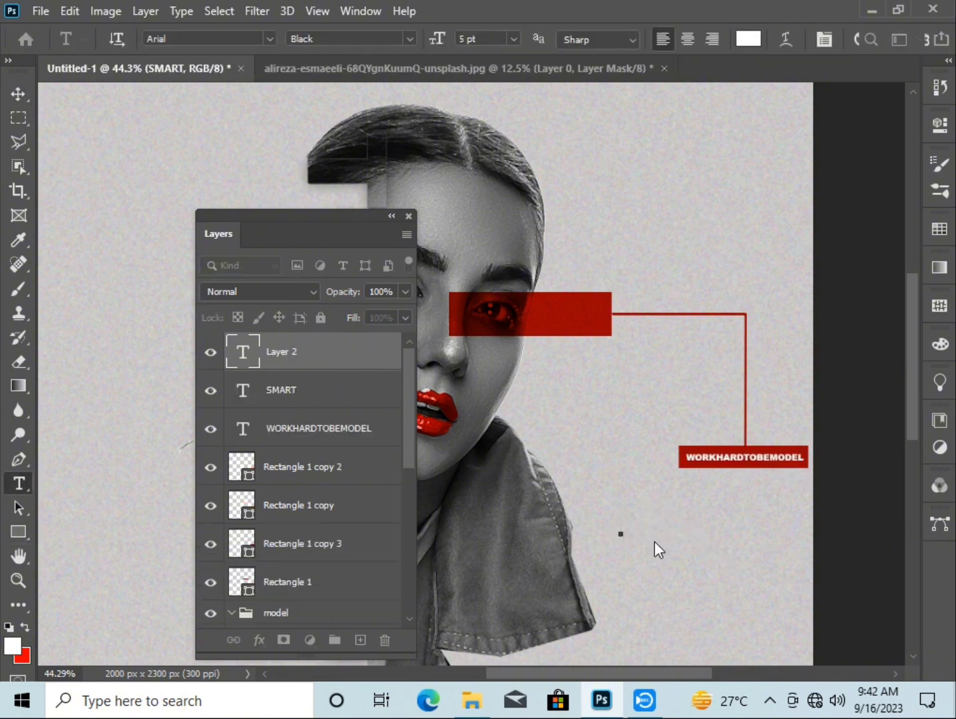
{"action": "key", "text": "BackSpace"}
{"action": "key", "text": "BackSpace"}
{"action": "double_click", "coordinate": [648, 530]}
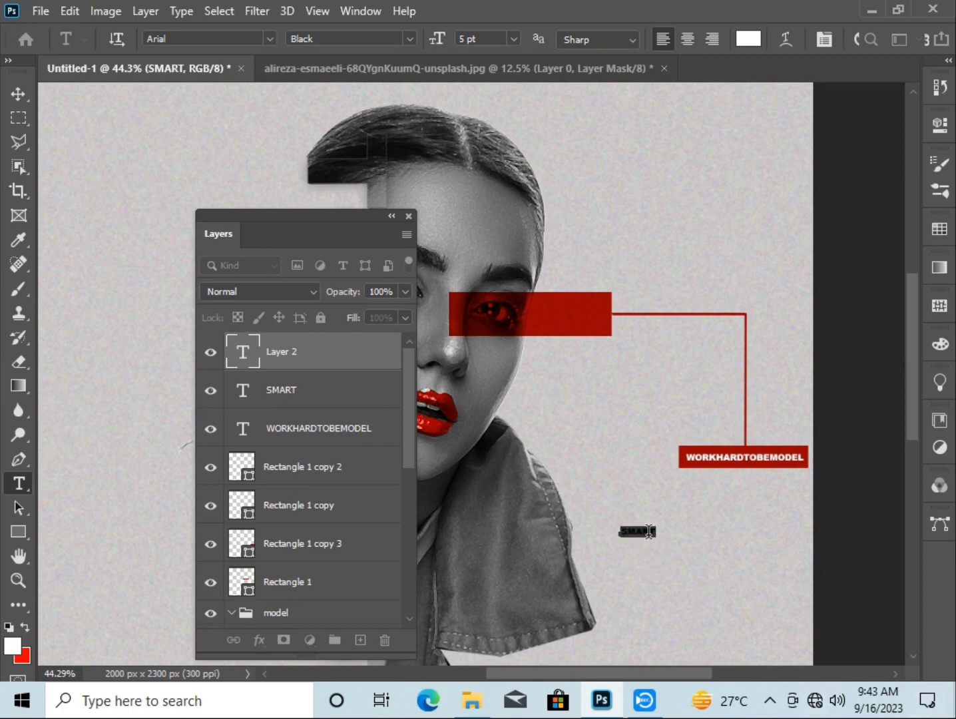
{"action": "left_click", "coordinate": [11, 638]}
{"action": "left_click", "coordinate": [471, 153]}
{"action": "left_click", "coordinate": [664, 121]}
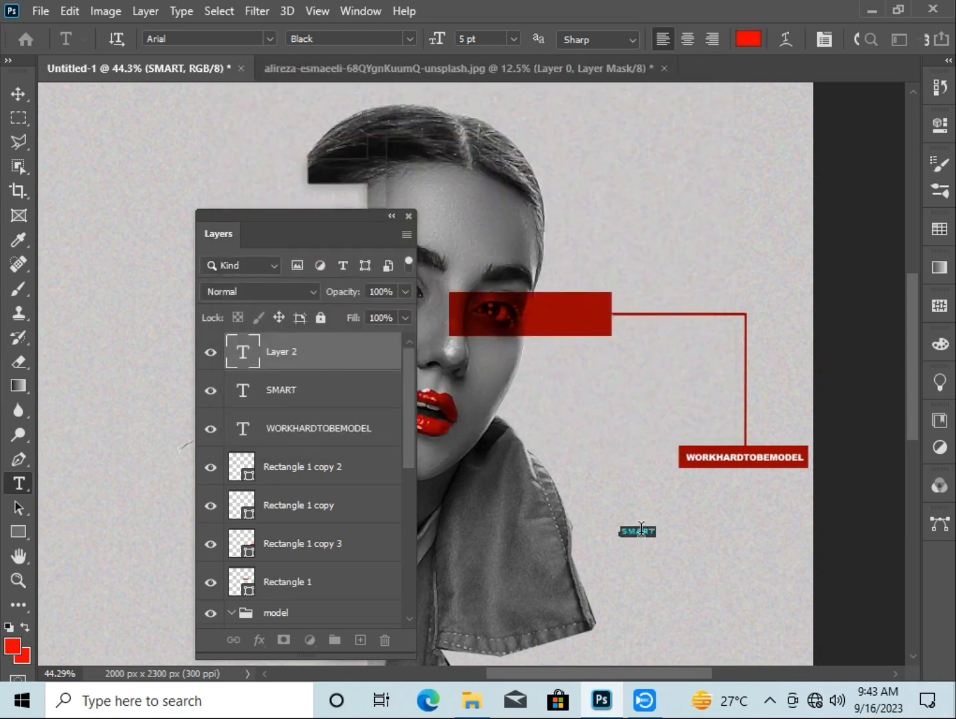
{"action": "left_click_drag", "start_coordinate": [645, 536], "coordinate": [754, 484]}
{"action": "key", "text": "ctrl+Return"}
{"action": "key", "text": "v"}
Copy short red lines to flank SMART on its left and right sides
{"action": "left_click", "coordinate": [648, 314]}
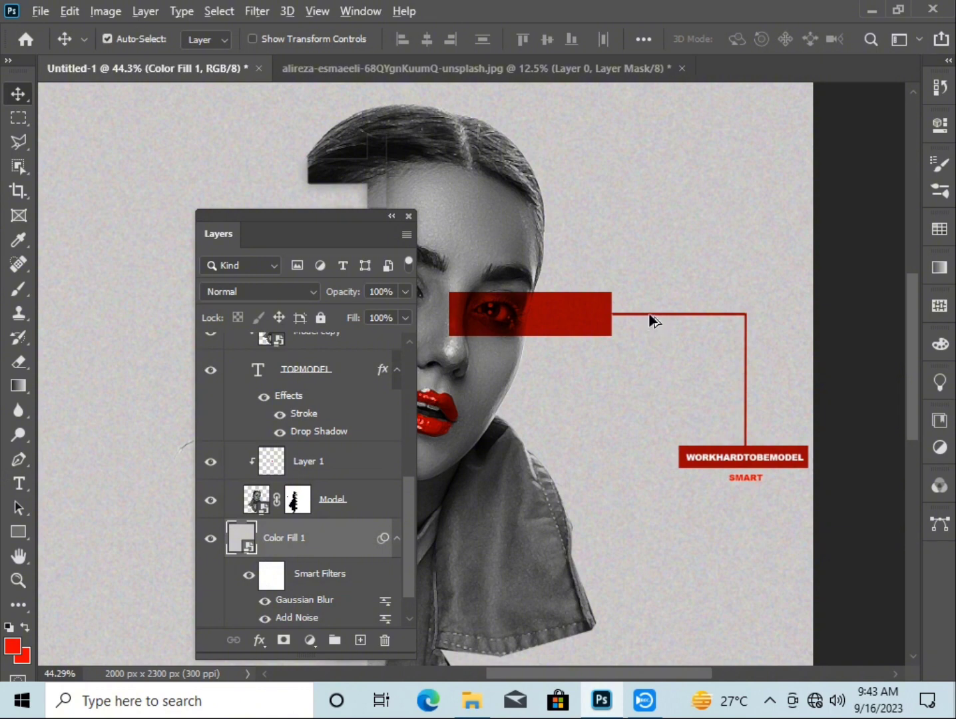
{"action": "mouse_move", "coordinate": [671, 420]}
{"action": "left_mouse_down"}
{"action": "mouse_move", "coordinate": [711, 530]}
{"action": "mouse_move", "coordinate": [731, 516]}
{"action": "mouse_move", "coordinate": [628, 515]}
{"action": "left_mouse_up"}
{"action": "key", "text": "ctrl+t"}
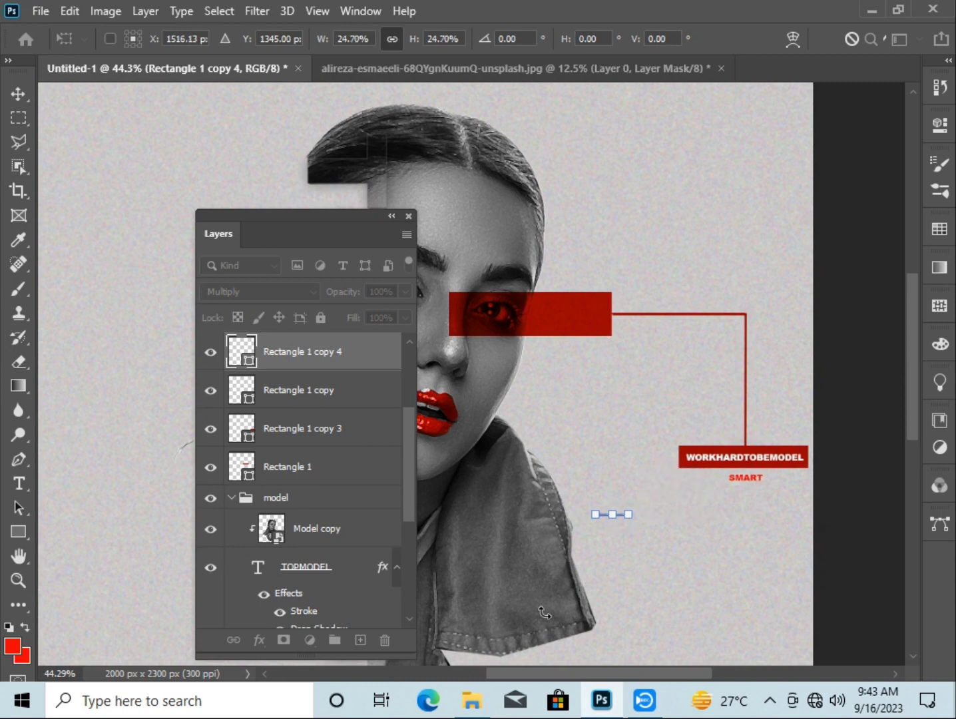
{"action": "mouse_move", "coordinate": [689, 514]}
{"action": "left_mouse_down"}
{"action": "mouse_move", "coordinate": [706, 513]}
{"action": "mouse_move", "coordinate": [703, 476]}
{"action": "left_mouse_up"}
{"action": "key", "text": "Return"}
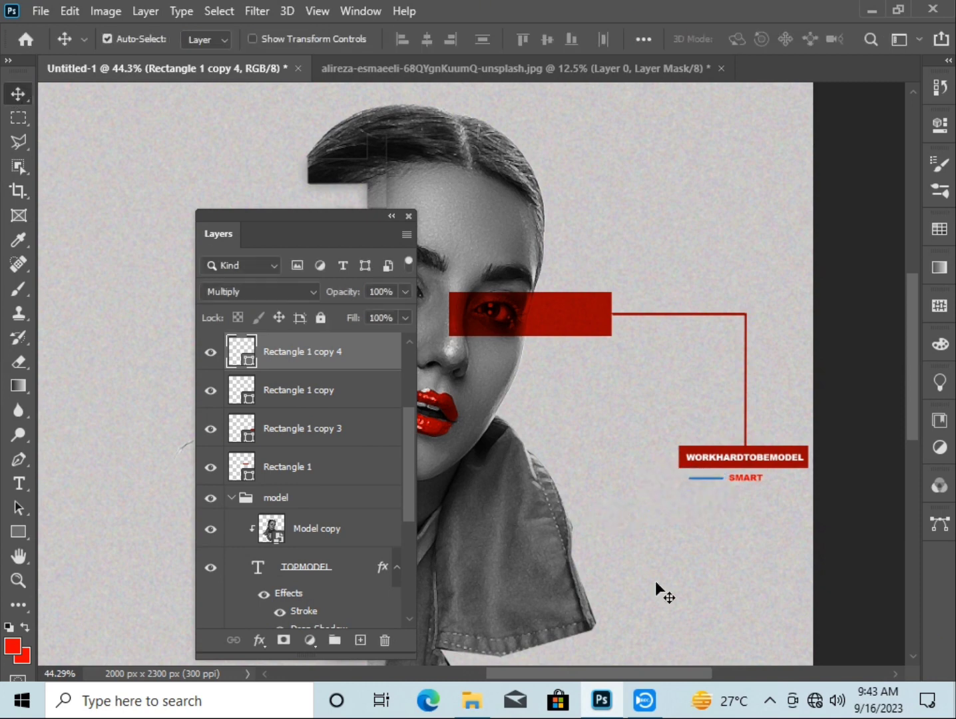
{"action": "left_click", "coordinate": [714, 486]}
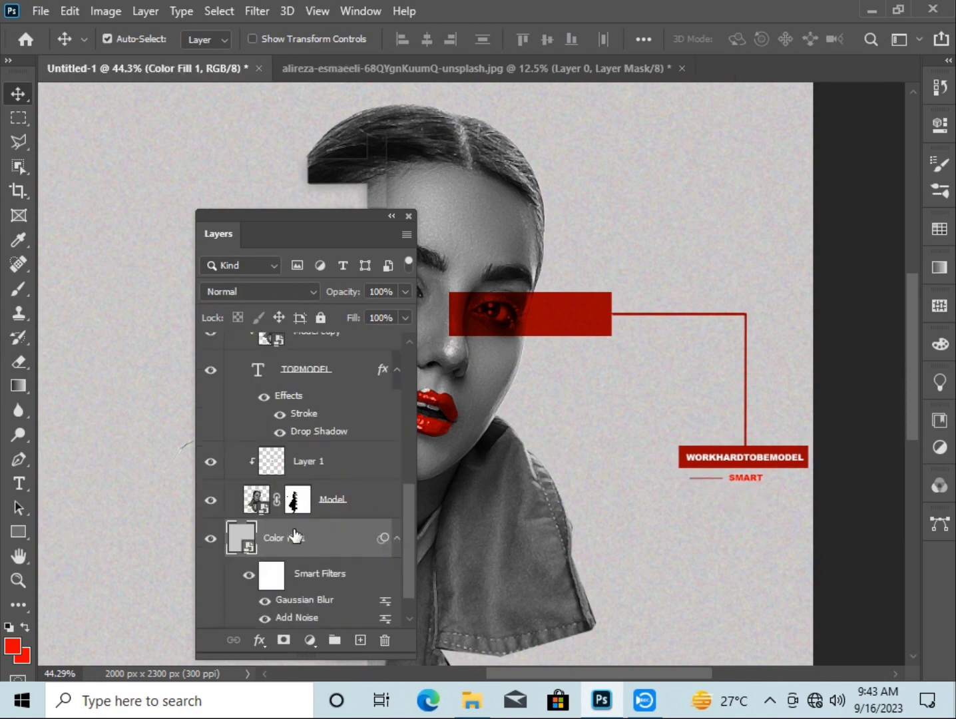
{"action": "scroll", "coordinate": [295, 506], "scroll_direction": "up", "scroll_amount": 5}
{"action": "left_click", "coordinate": [331, 385]}
{"action": "key", "text": "ctrl+t"}
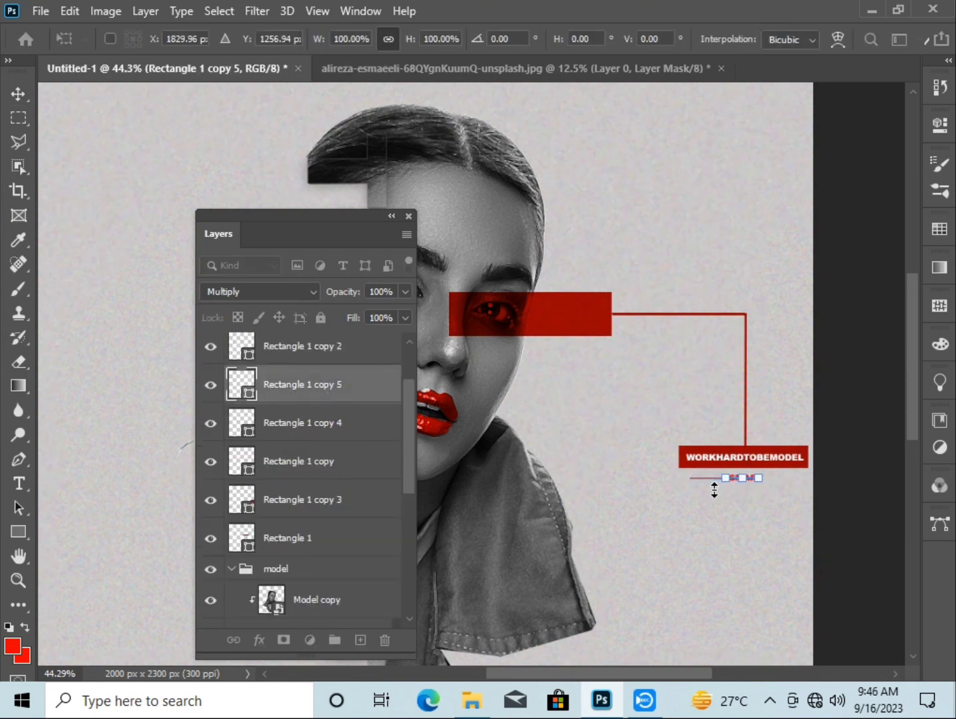
{"action": "key", "text": "Return"}
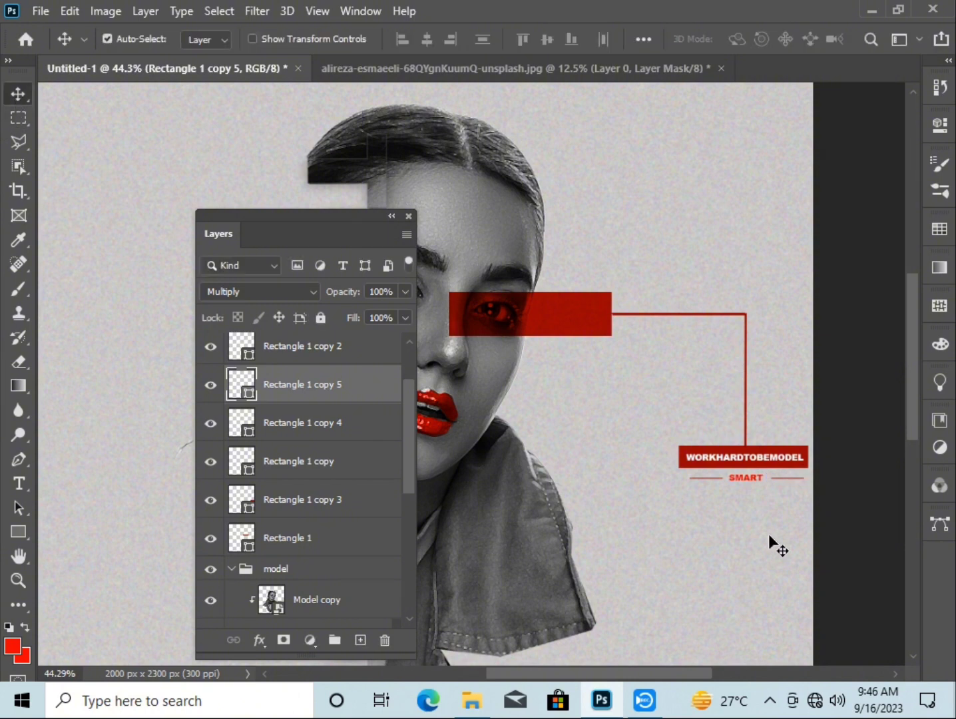
{"action": "scroll", "coordinate": [330, 527], "scroll_direction": "down", "scroll_amount": 3}
Change the SMART caption text to HMG
{"action": "scroll", "coordinate": [327, 422], "scroll_direction": "up", "scroll_amount": 5}
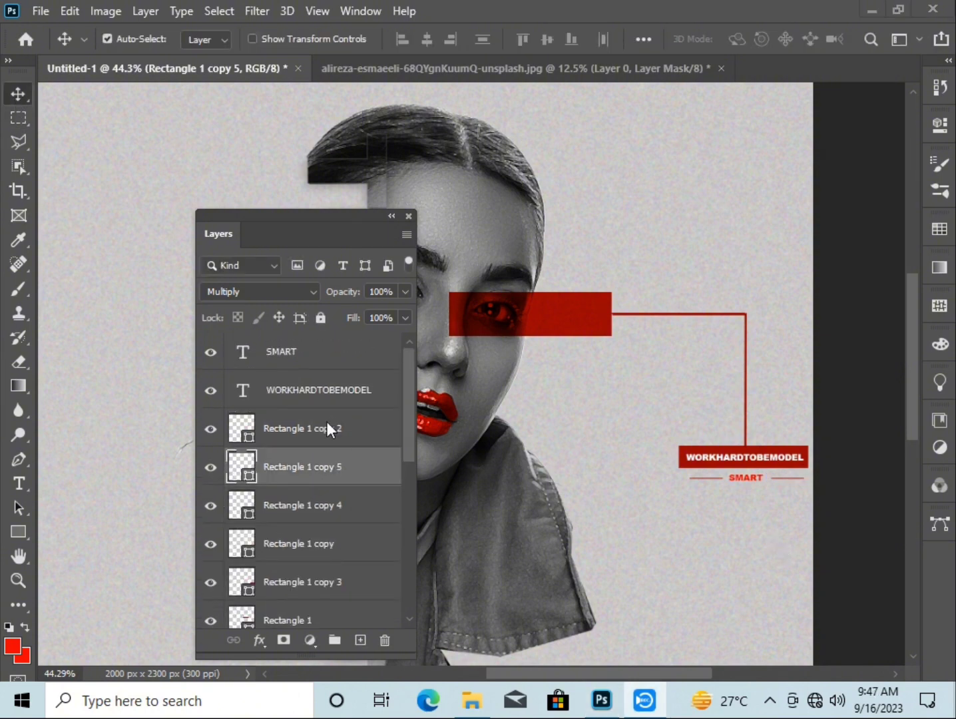
{"action": "left_click", "coordinate": [310, 364]}
{"action": "key", "text": "ctrl+t"}
{"action": "double_click", "coordinate": [752, 478]}
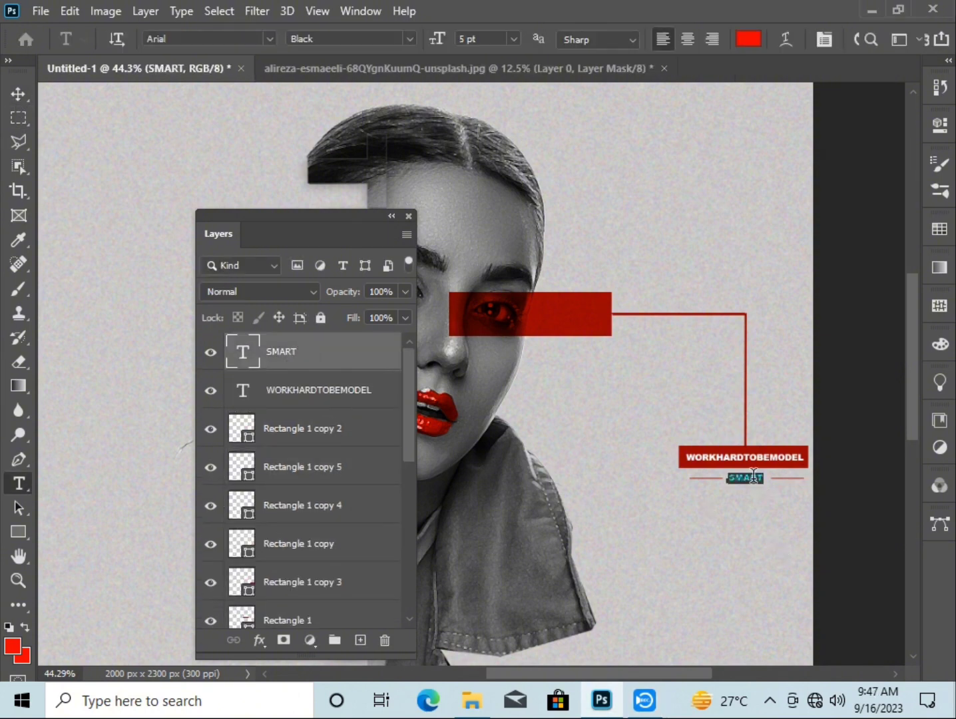
{"action": "key", "text": "BackSpace"}
{"action": "type", "text": "HMG"}
{"action": "key", "text": "Escape"}
{"action": "key", "text": "v"}
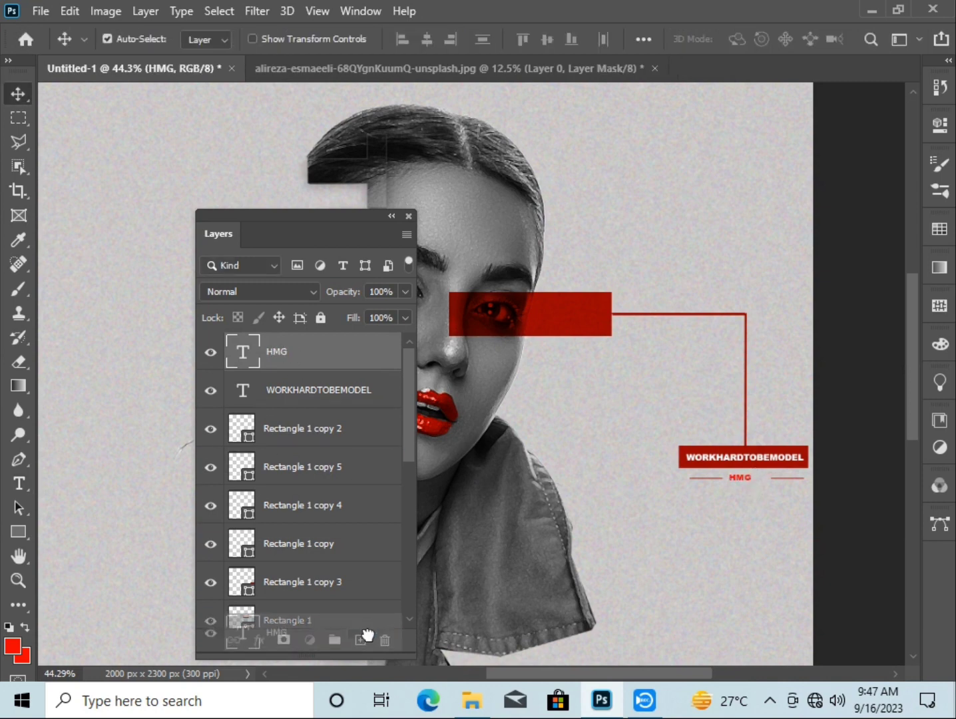
Duplicate the HMG caption, move the copy down, and retype it as GRAPHICS
{"action": "key", "text": "ctrl+j"}
{"action": "key", "text": "ctrl+t"}
{"action": "left_click_drag", "start_coordinate": [745, 488], "coordinate": [743, 493]}
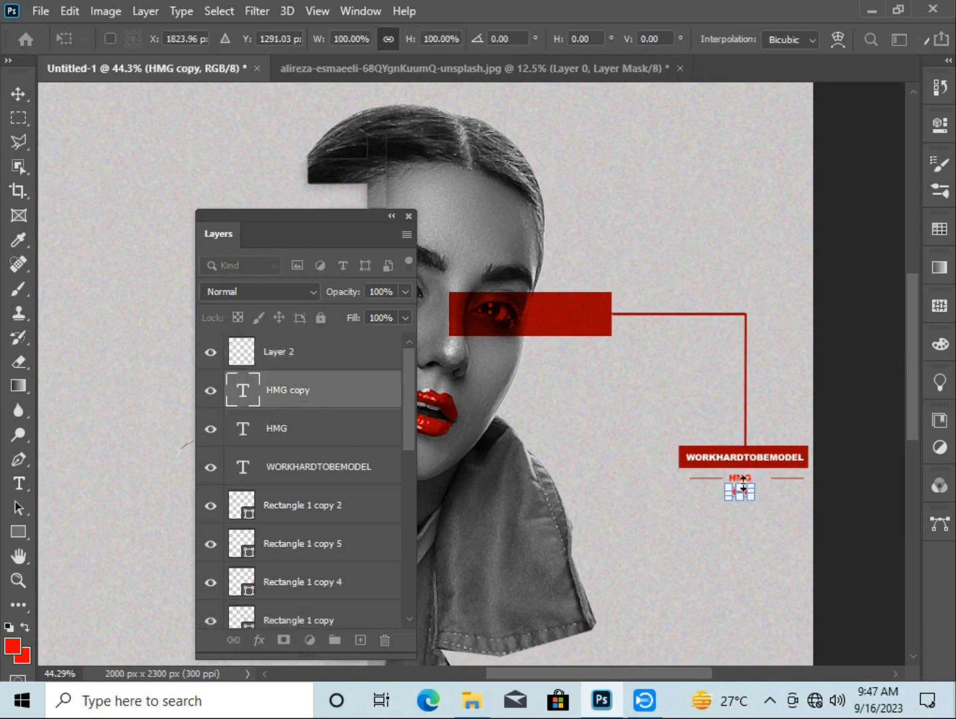
{"action": "key", "text": "Return"}
{"action": "key", "text": "t"}
{"action": "double_click", "coordinate": [738, 491]}
{"action": "key", "text": "BackSpace"}
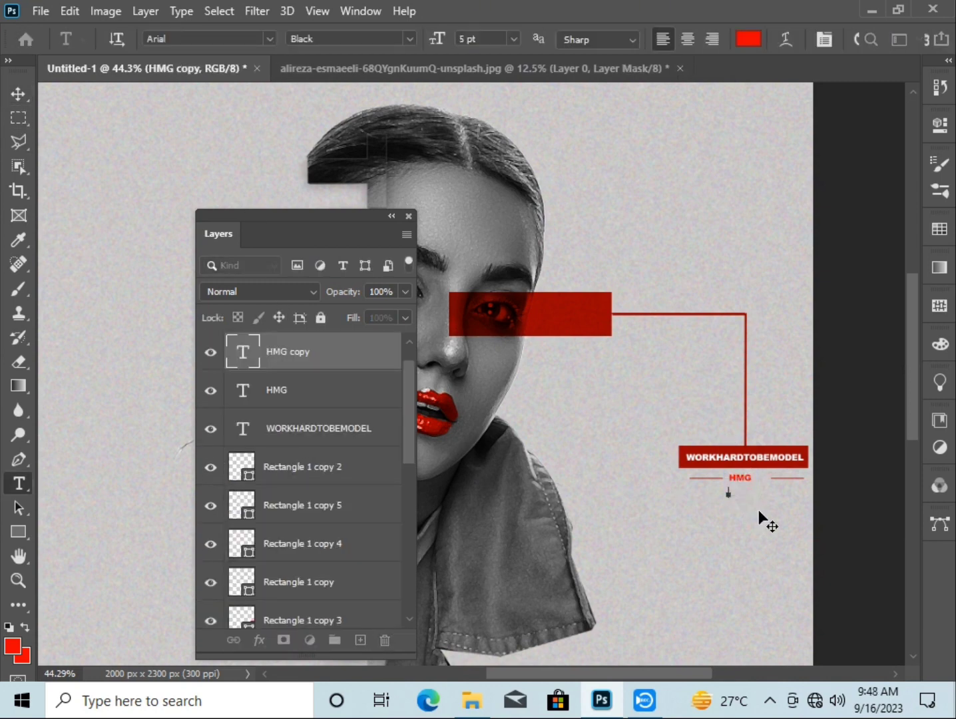
{"action": "type", "text": "GRAPHICS"}
{"action": "left_click", "coordinate": [19, 93]}
{"action": "left_click", "coordinate": [763, 497]}
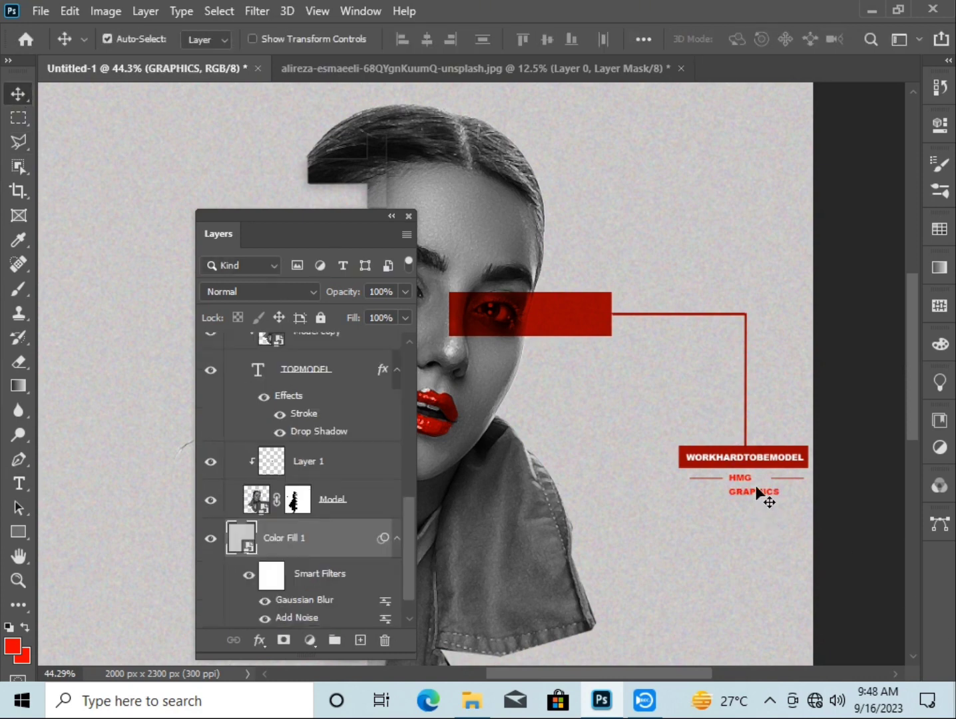
Nudge the GRAPHICS caption left to centre it under HMG
{"action": "scroll", "coordinate": [332, 454], "scroll_direction": "up", "scroll_amount": 3}
{"action": "scroll", "coordinate": [331, 426], "scroll_direction": "up", "scroll_amount": 3}
{"action": "left_click", "coordinate": [332, 404]}
{"action": "key", "text": "ctrl+t"}
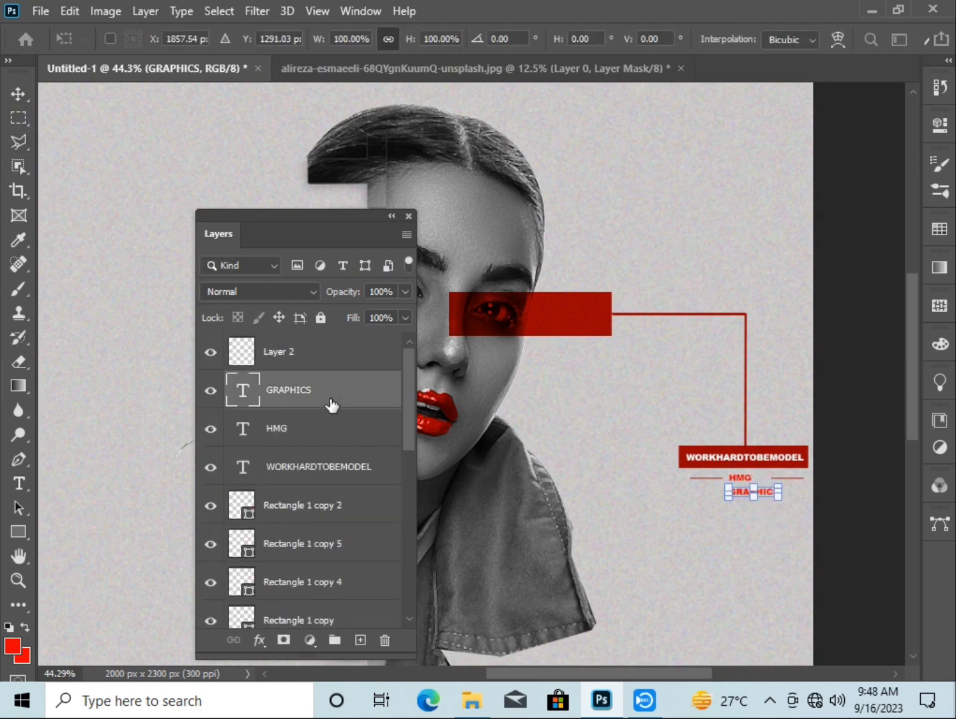
{"action": "key", "text": "shift+Left"}
{"action": "key", "text": "shift+Left"}
{"action": "key", "text": "Return"}
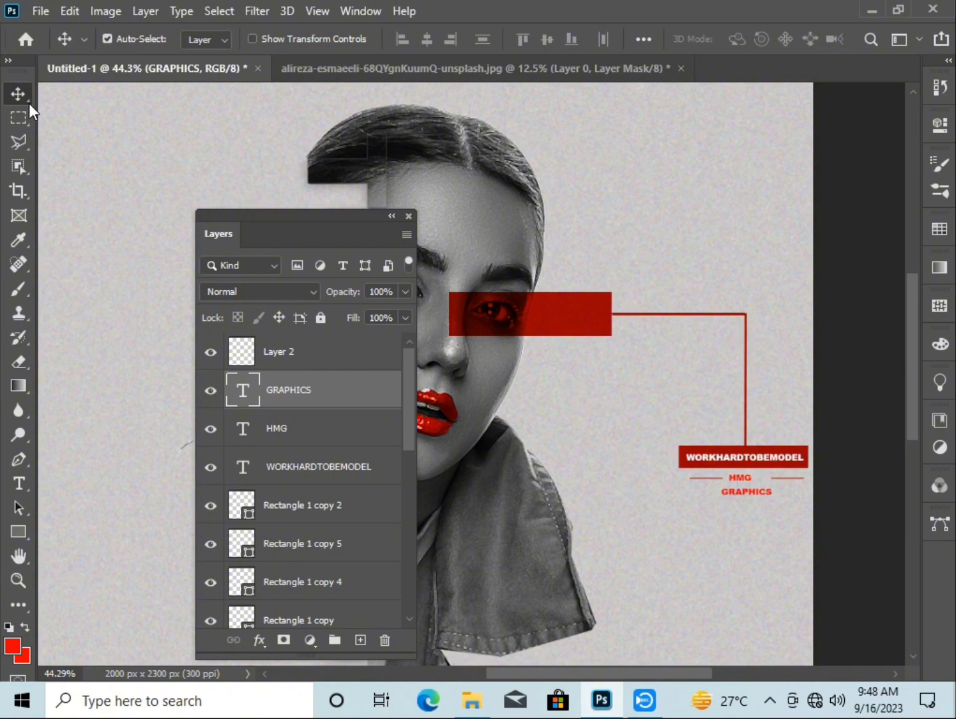
Select the red eye bar layer and duplicate it, undoing an accidental rotation
{"action": "left_click", "coordinate": [331, 619]}
{"action": "key", "text": "ctrl+t"}
{"action": "scroll", "coordinate": [343, 558], "scroll_direction": "down", "scroll_amount": 2}
{"action": "left_click", "coordinate": [330, 620]}
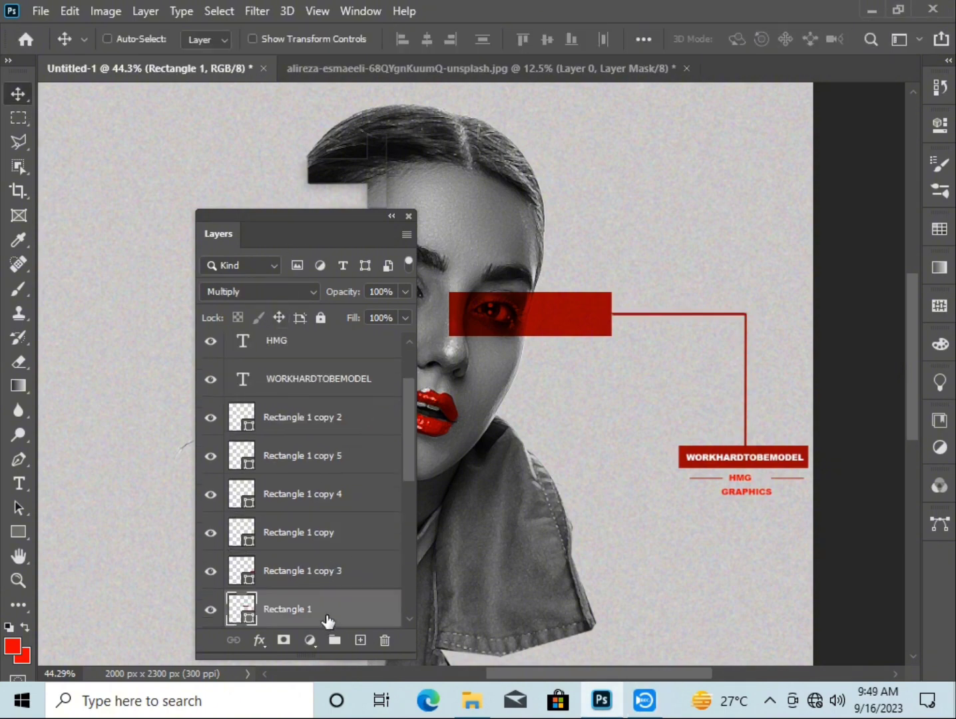
{"action": "key", "text": "ctrl+t"}
{"action": "left_click_drag", "start_coordinate": [293, 217], "coordinate": [696, 411]}
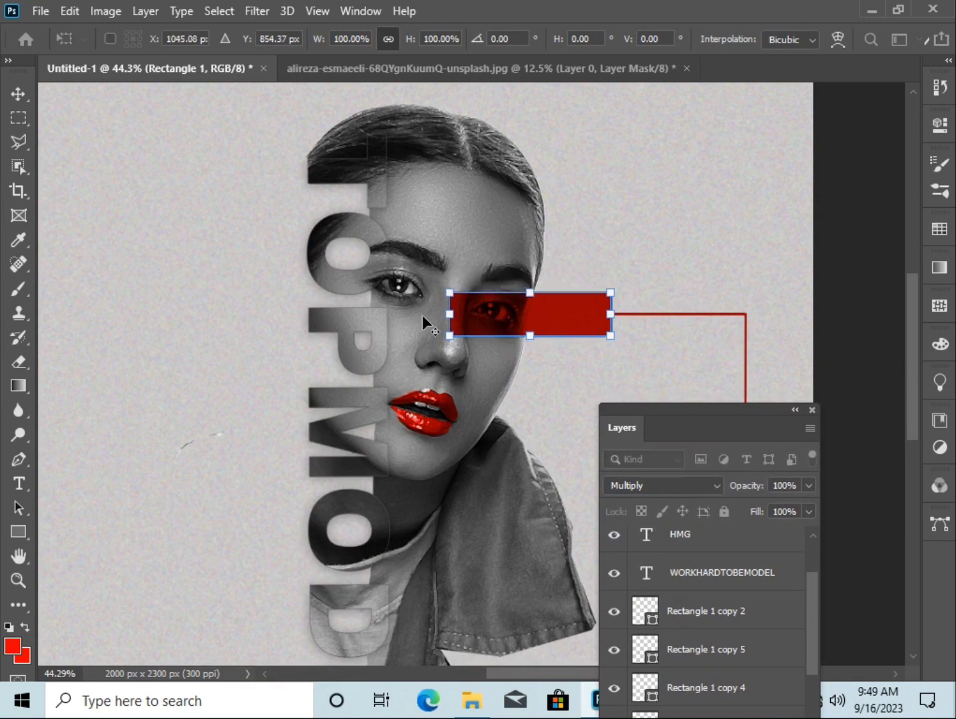
{"action": "scroll", "coordinate": [663, 544], "scroll_direction": "down", "scroll_amount": 5}
{"action": "left_click_drag", "start_coordinate": [706, 219], "coordinate": [705, 196]}
{"action": "key", "text": "ctrl+z"}
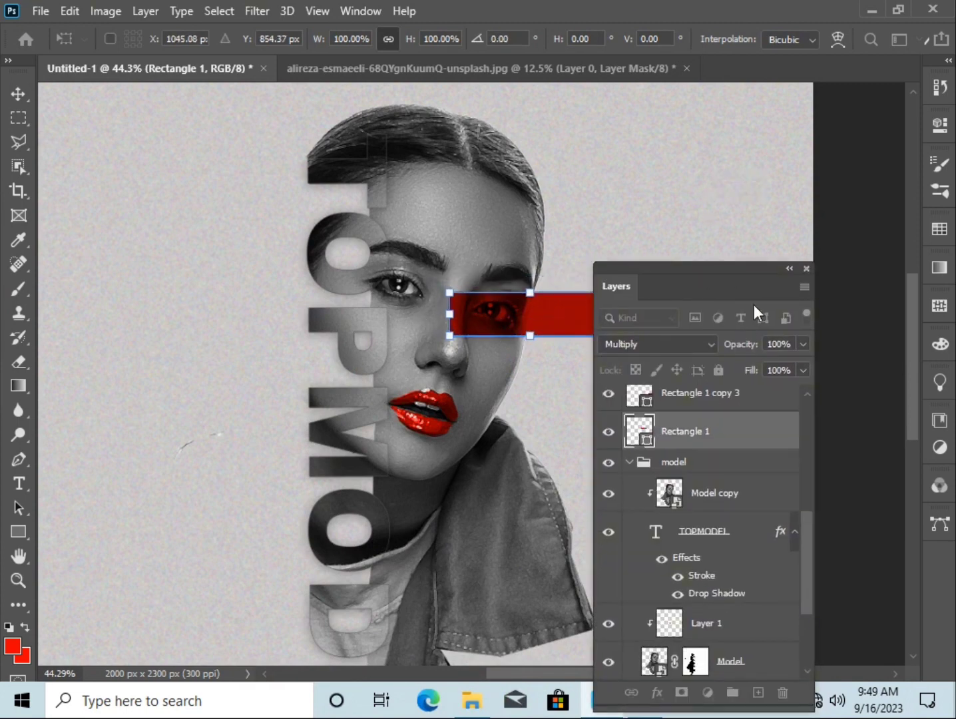
{"action": "left_click_drag", "start_coordinate": [733, 273], "coordinate": [800, 138]}
{"action": "left_click_drag", "start_coordinate": [766, 303], "coordinate": [830, 563]}
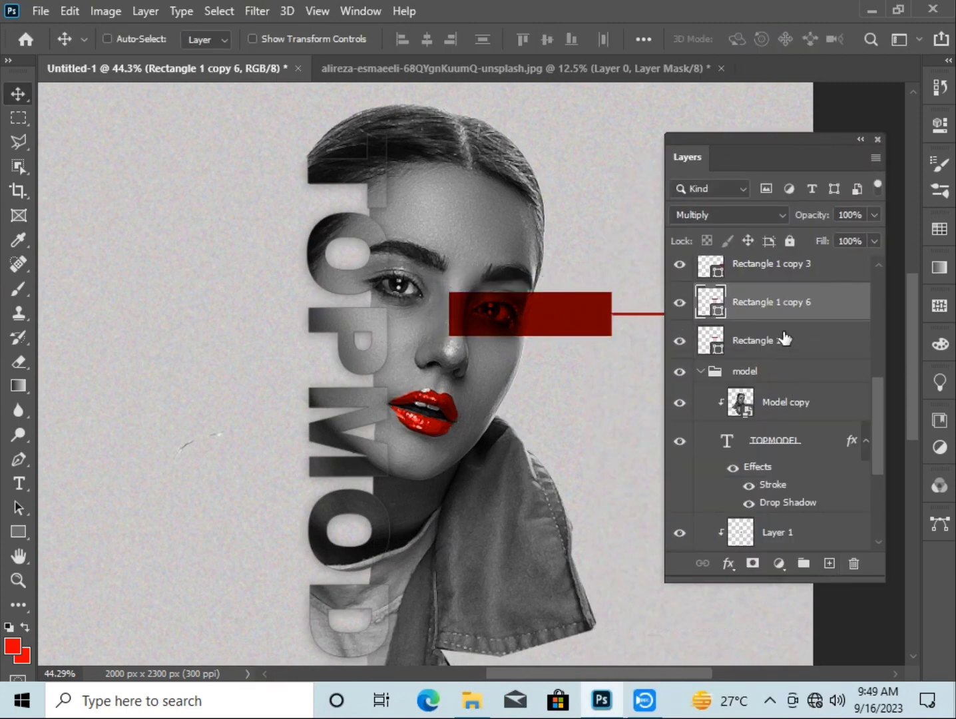
Move the eye bar copy left and shrink it into a small red square
{"action": "key", "text": "ctrl+t"}
{"action": "key", "text": "shift+Left"}
{"action": "key", "text": "shift+Left"}
{"action": "key", "text": "shift+Left"}
{"action": "key", "text": "shift+Left"}
{"action": "key", "text": "shift+Left"}
{"action": "key", "text": "shift+Left"}
{"action": "key", "text": "shift+Left"}
{"action": "key", "text": "shift+Left"}
{"action": "key", "text": "shift+Left"}
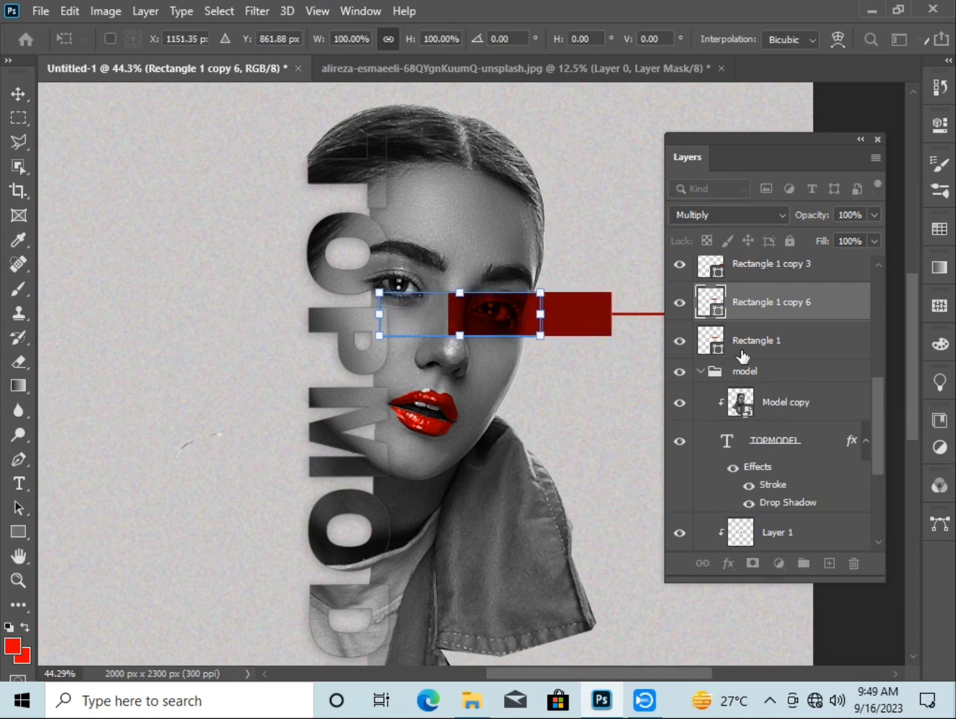
{"action": "key", "text": "shift+Left"}
{"action": "key", "text": "shift+Left"}
{"action": "key", "text": "shift+Left"}
{"action": "key", "text": "shift+Left"}
{"action": "key", "text": "shift+Left"}
{"action": "key", "text": "shift+Left"}
{"action": "key", "text": "shift+Left"}
{"action": "key", "text": "shift+Left"}
{"action": "key", "text": "shift+Left"}
{"action": "key", "text": "shift+Left"}
{"action": "key", "text": "shift+Left"}
{"action": "key", "text": "shift+Left"}
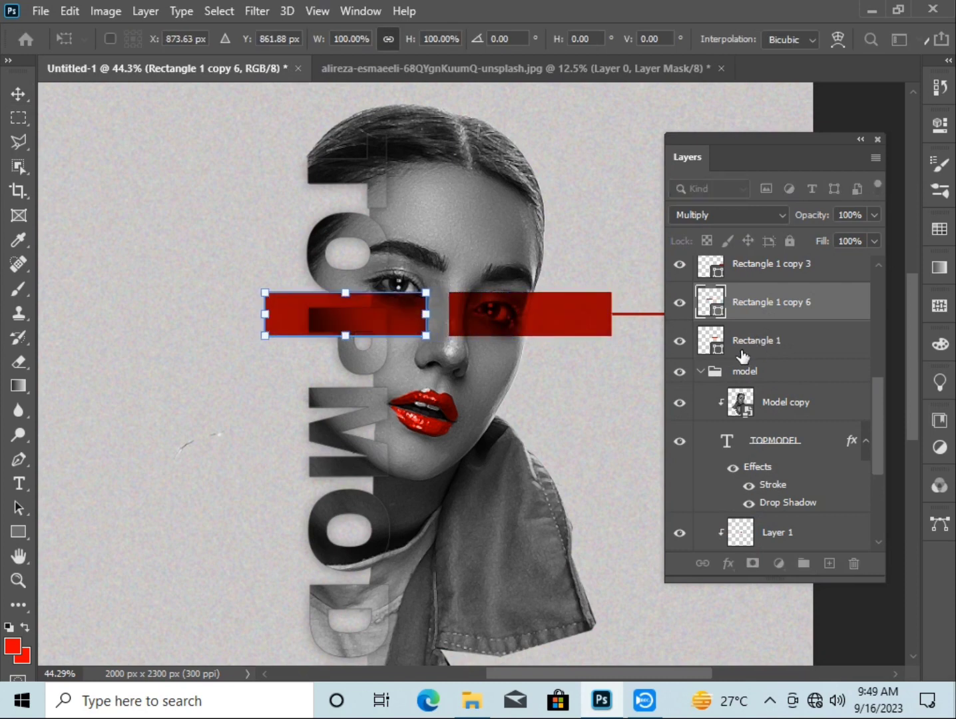
{"action": "mouse_move", "coordinate": [426, 314]}
{"action": "left_mouse_down"}
{"action": "mouse_move", "coordinate": [245, 314]}
{"action": "mouse_move", "coordinate": [126, 303]}
{"action": "mouse_move", "coordinate": [96, 287]}
{"action": "mouse_move", "coordinate": [108, 296]}
{"action": "left_mouse_up"}
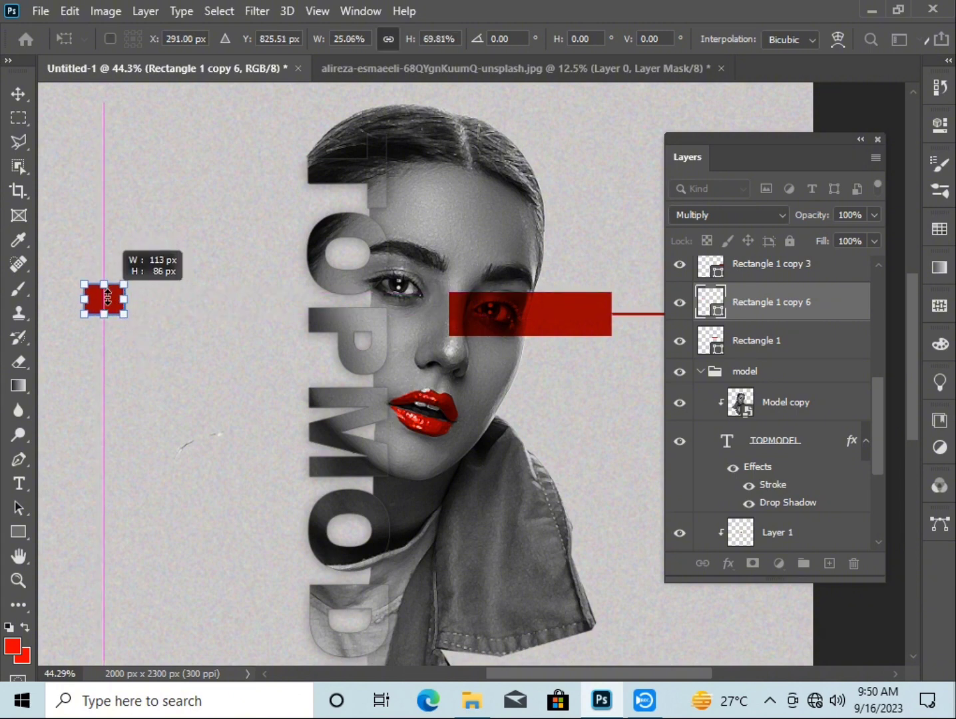
{"action": "key", "text": "Return"}
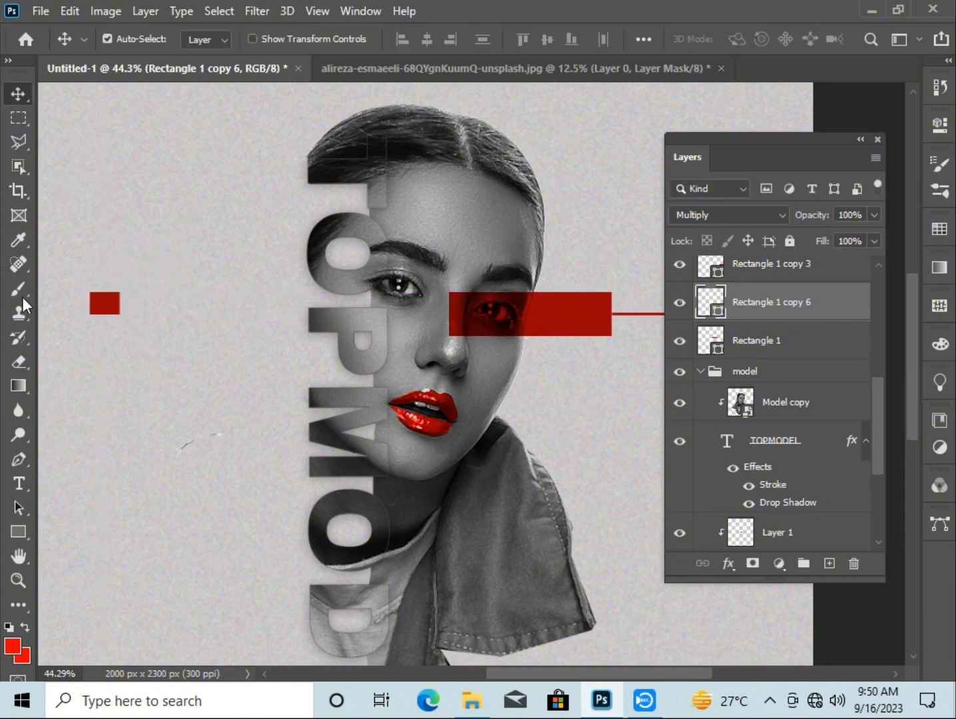
Draw a small red oval below the square and shift it slightly left
{"action": "right_click", "coordinate": [18, 531]}
{"action": "left_click", "coordinate": [74, 548]}
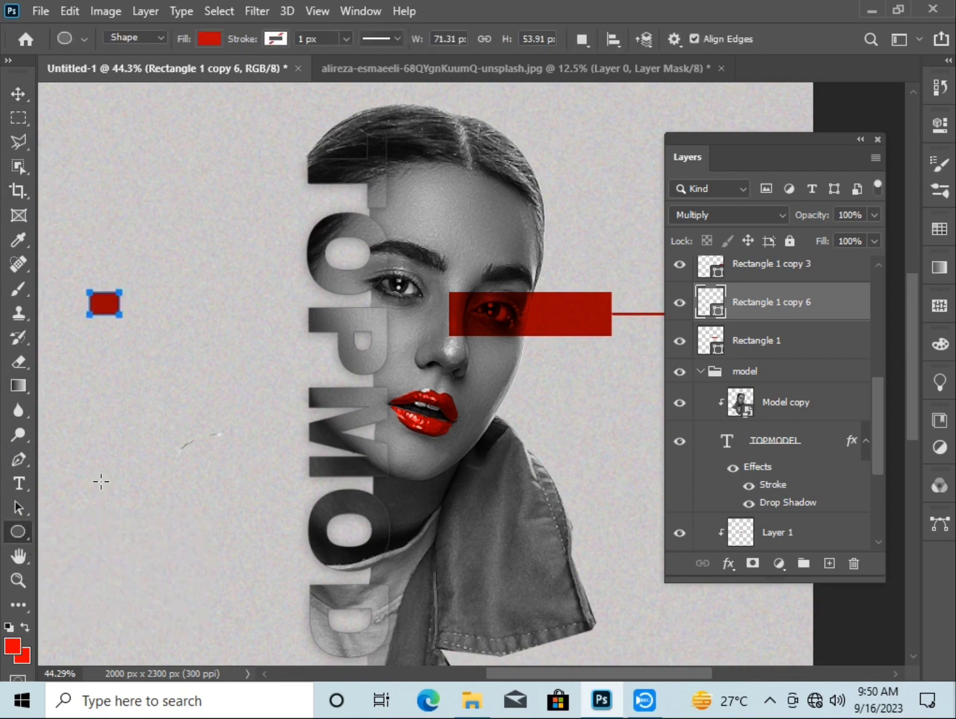
{"action": "left_click_drag", "start_coordinate": [96, 478], "coordinate": [128, 513]}
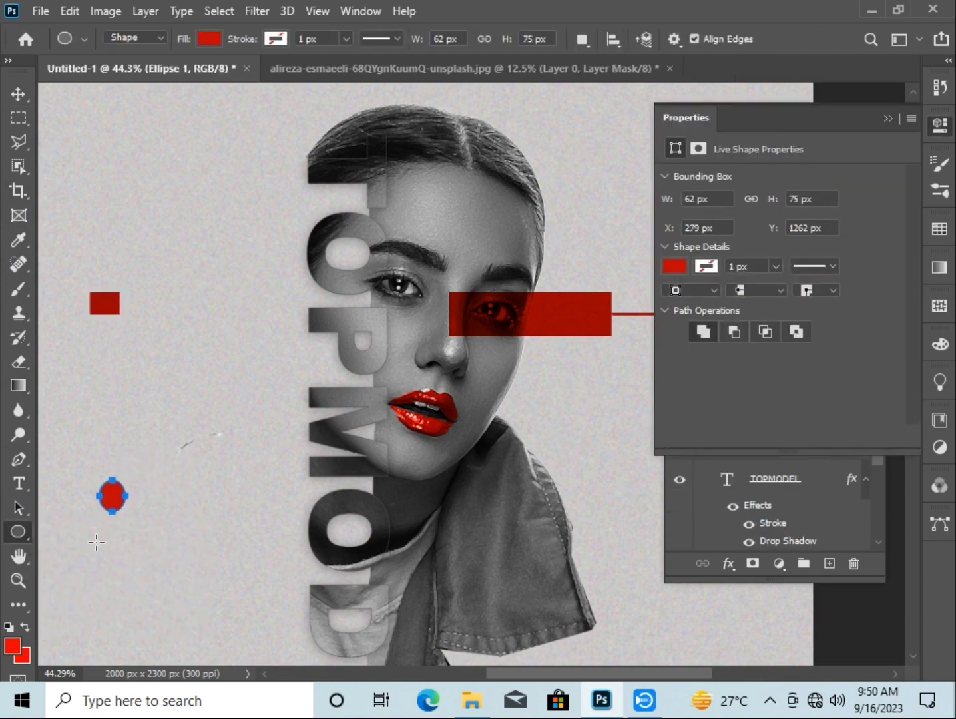
{"action": "key", "text": "v"}
{"action": "left_click_drag", "start_coordinate": [118, 506], "coordinate": [112, 505]}
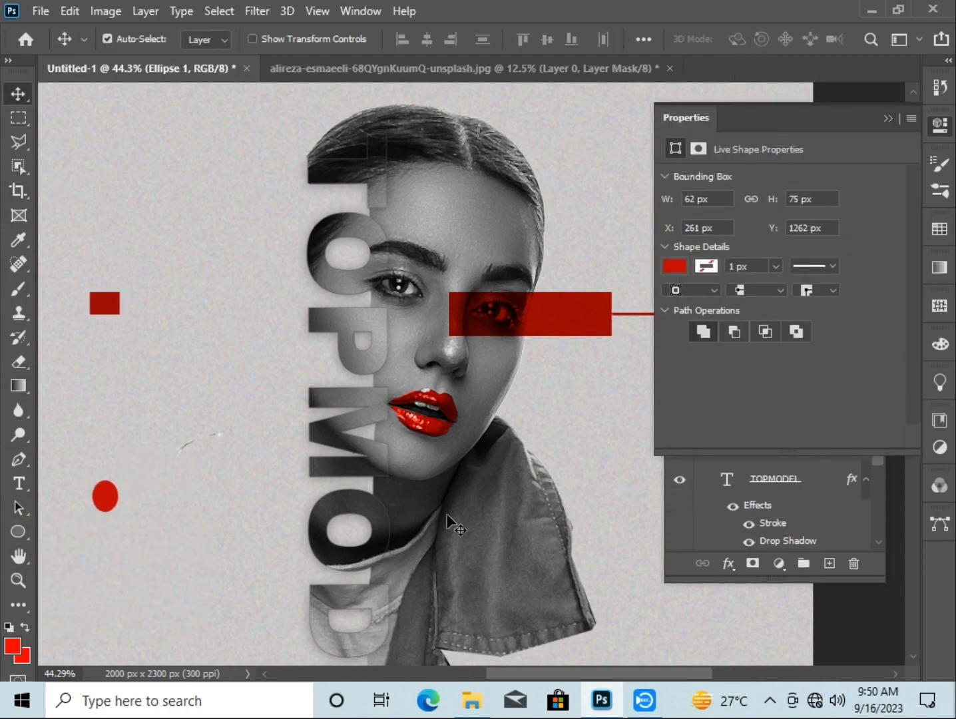
{"action": "scroll", "coordinate": [448, 519], "scroll_direction": "down", "scroll_amount": 5}
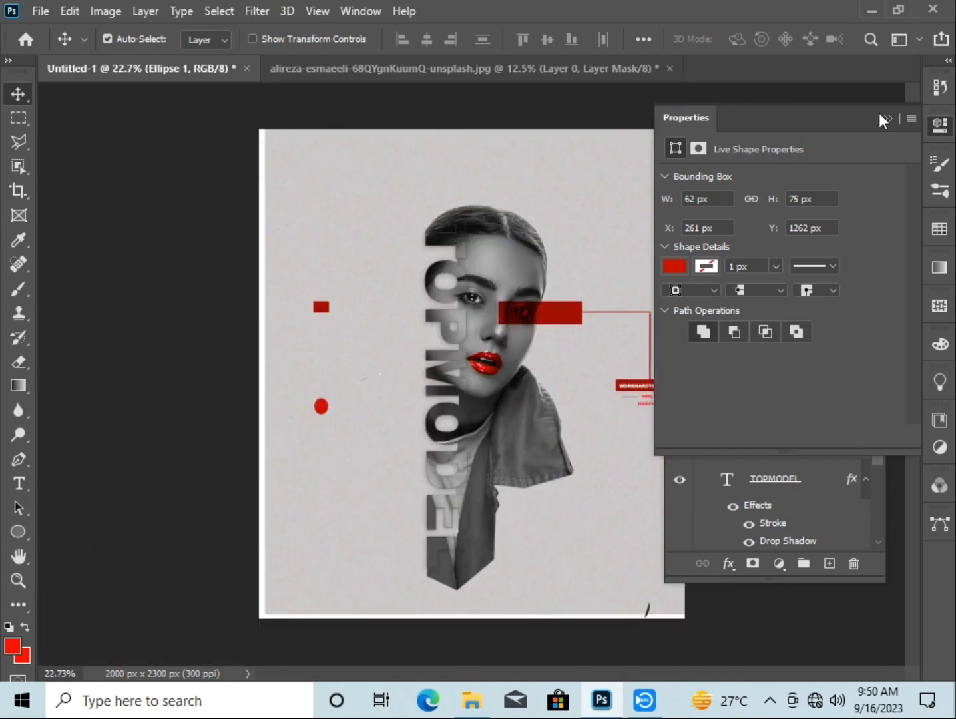
{"action": "left_click", "coordinate": [887, 119]}
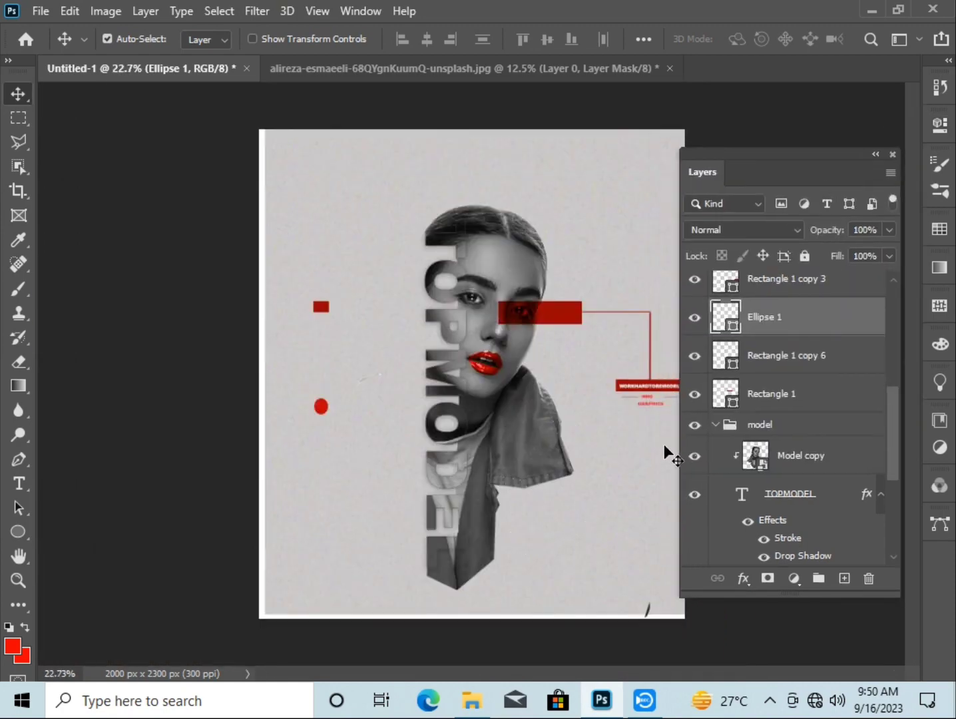
Duplicate the HMG caption and place the copy below the red dot on the left
{"action": "left_click", "coordinate": [648, 392]}
{"action": "scroll", "coordinate": [835, 474], "scroll_direction": "up", "scroll_amount": 5}
{"action": "left_click_drag", "start_coordinate": [799, 367], "coordinate": [845, 578]}
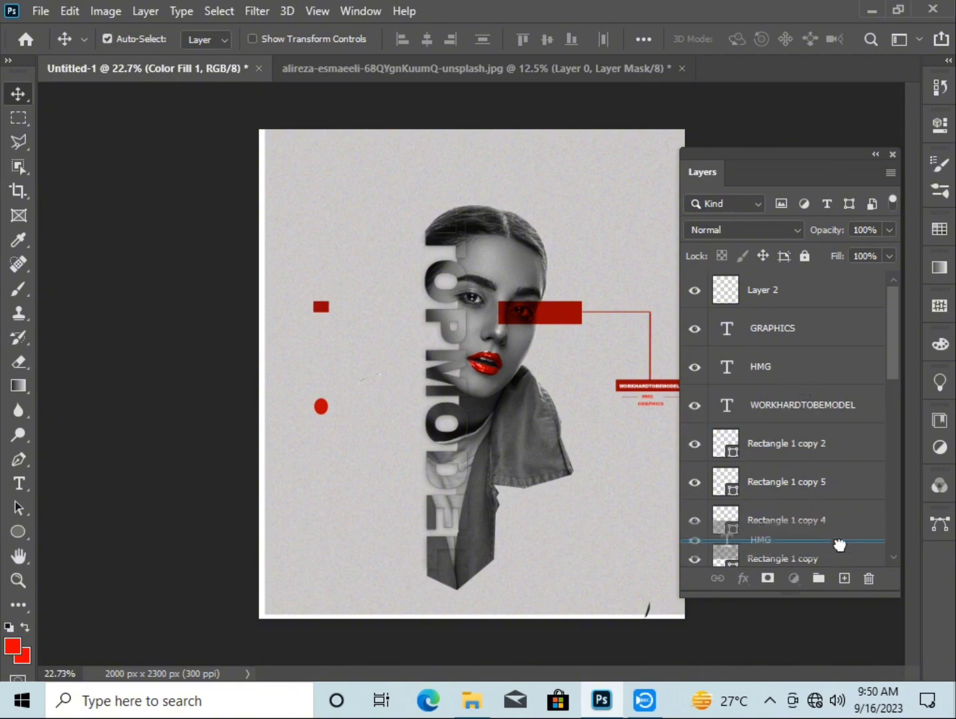
{"action": "key", "text": "ctrl+t"}
{"action": "mouse_move", "coordinate": [647, 402]}
{"action": "left_mouse_down"}
{"action": "mouse_move", "coordinate": [318, 448]}
{"action": "mouse_move", "coordinate": [318, 472]}
{"action": "left_mouse_up"}
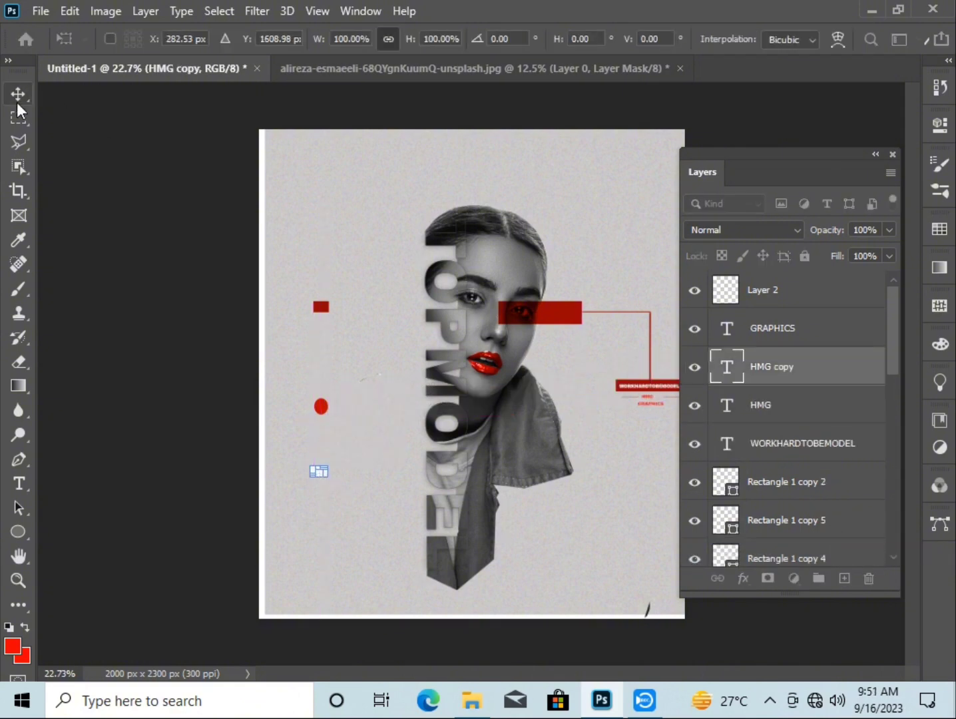
{"action": "key", "text": "Return"}
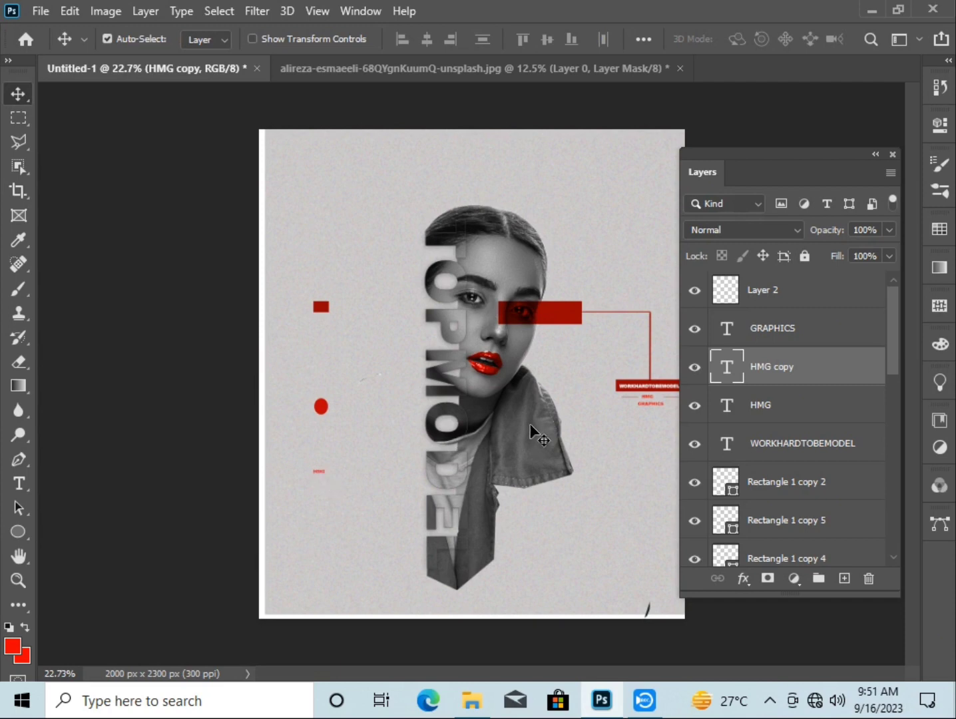
Duplicate the GRAPHICS caption and move the copy under the left HMG text
{"action": "left_click_drag", "start_coordinate": [792, 331], "coordinate": [843, 573]}
{"action": "key", "text": "ctrl+t"}
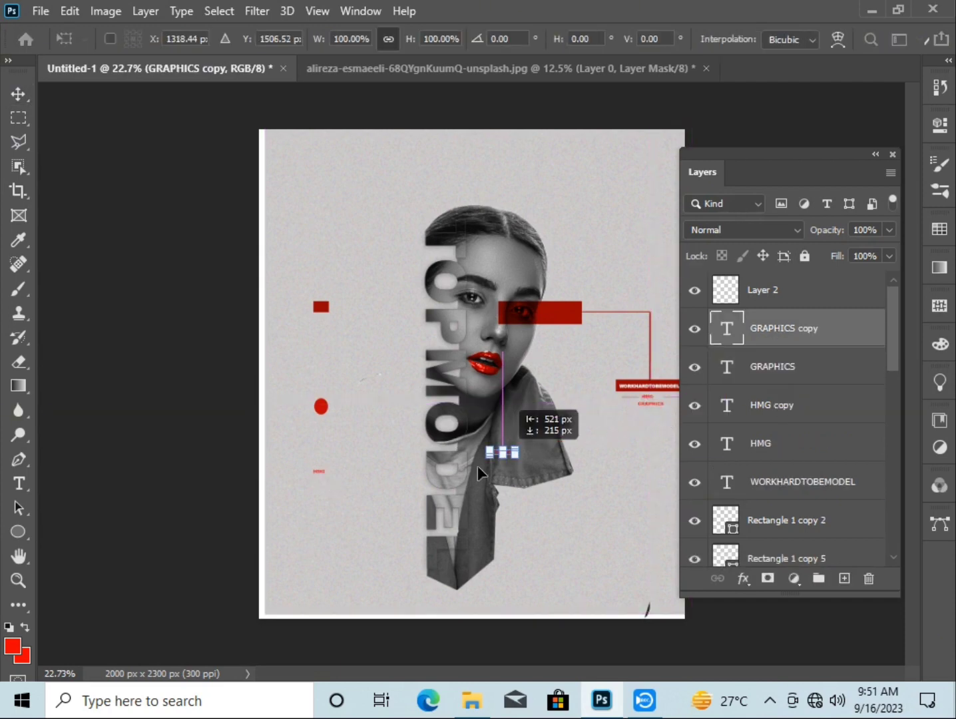
{"action": "left_click_drag", "start_coordinate": [659, 420], "coordinate": [319, 484]}
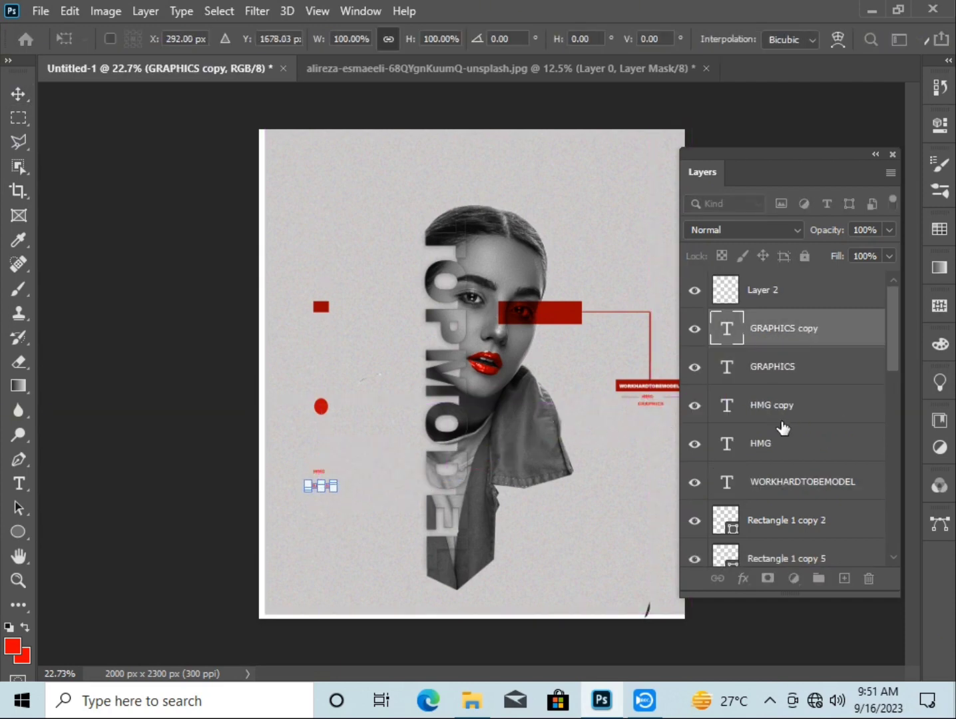
{"action": "scroll", "coordinate": [794, 421], "scroll_direction": "down", "scroll_amount": 2}
Select the Rectangle 1 copy 4 and copy 3 red rectangle layers for transforming
{"action": "left_click", "coordinate": [821, 485]}
{"action": "left_click", "coordinate": [766, 519]}
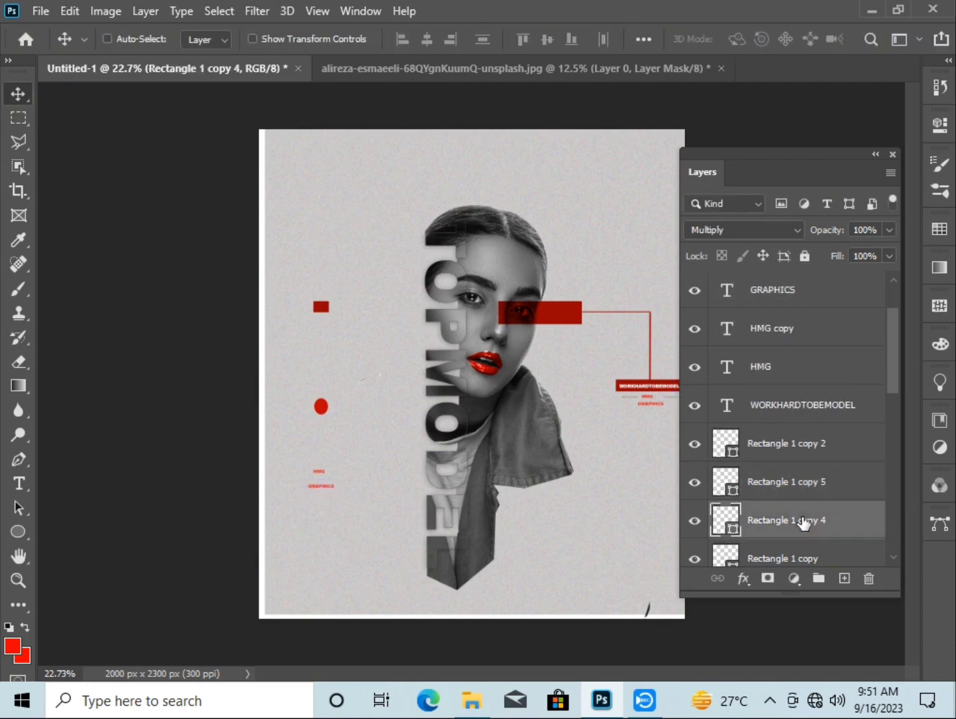
{"action": "scroll", "coordinate": [814, 553], "scroll_direction": "down", "scroll_amount": 1}
{"action": "left_click", "coordinate": [814, 552]}
{"action": "key", "text": "ctrl+t"}
{"action": "scroll", "coordinate": [762, 538], "scroll_direction": "down", "scroll_amount": 2}
{"action": "scroll", "coordinate": [762, 508], "scroll_direction": "up", "scroll_amount": 1}
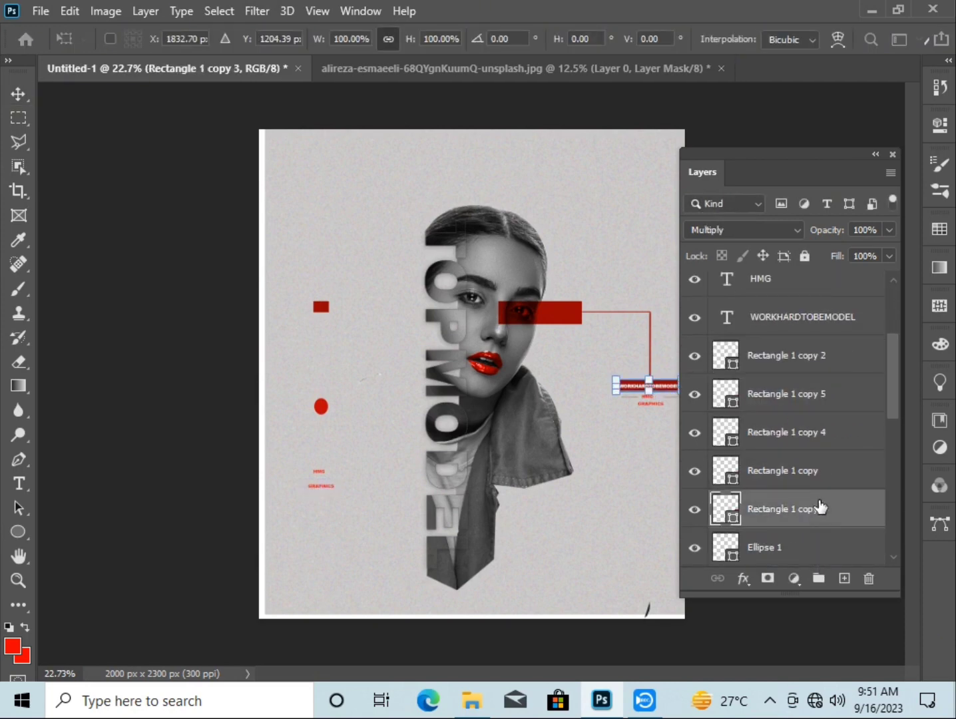
Duplicate the vertical red connector line and move the copy left toward the eye bar
{"action": "left_click", "coordinate": [806, 368]}
{"action": "key", "text": "ctrl+t"}
{"action": "key", "text": "Return"}
{"action": "key", "text": "ctrl+j"}
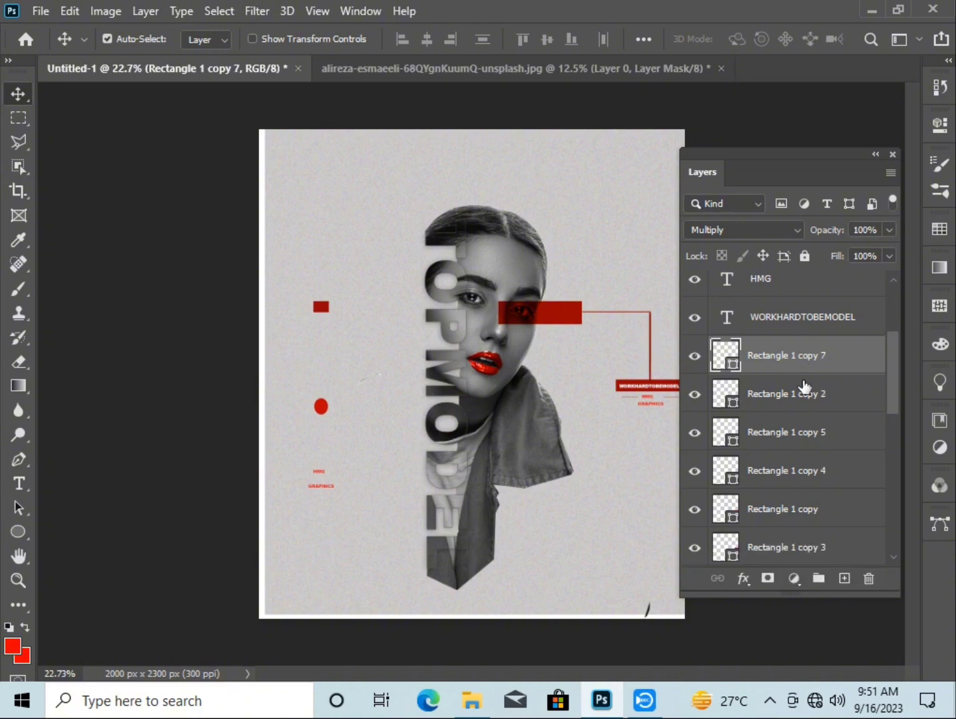
{"action": "key", "text": "ctrl+t"}
{"action": "left_click_drag", "start_coordinate": [653, 352], "coordinate": [321, 353]}
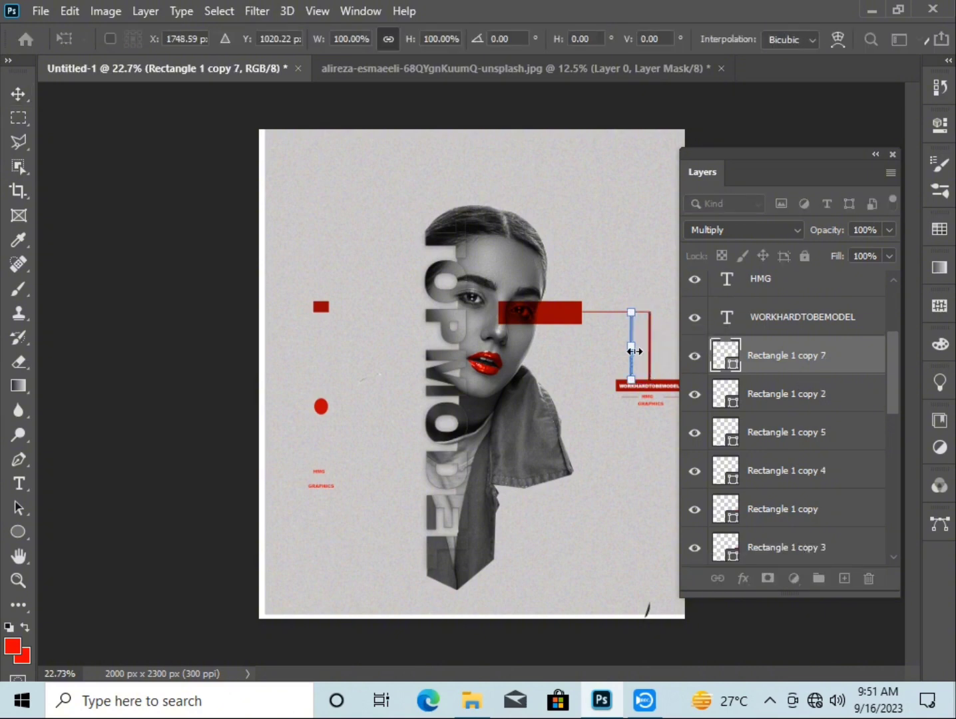
{"action": "key", "text": "Return"}
Duplicate the red line again and nudge the copy down below the red circle
{"action": "key", "text": "ctrl+j"}
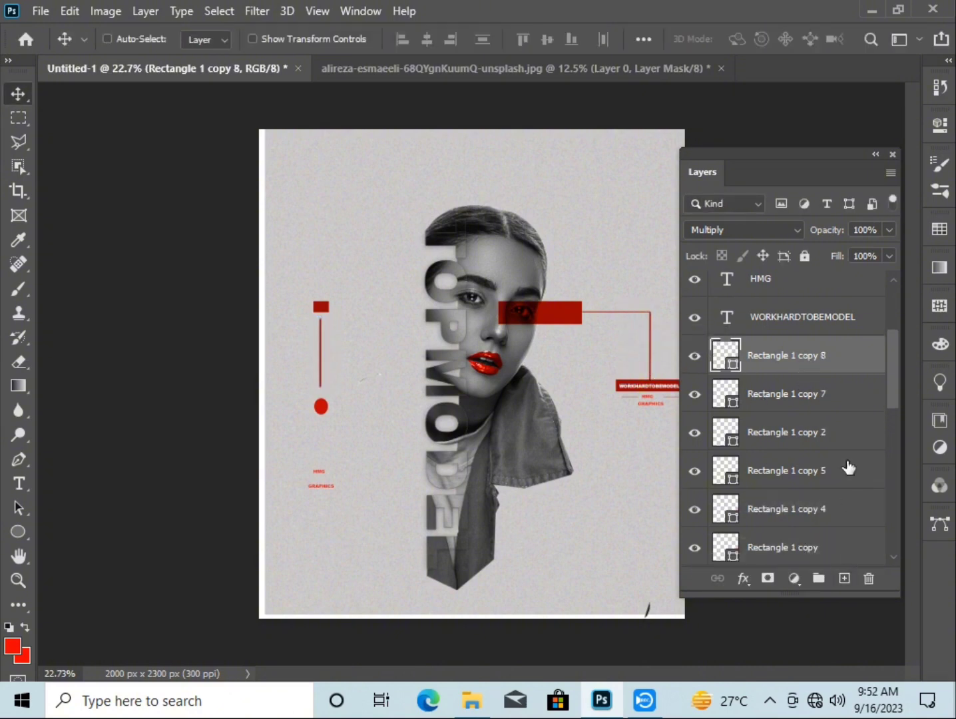
{"action": "key", "text": "ctrl+t"}
{"action": "key", "text": "shift+Down"}
{"action": "key", "text": "shift+Down"}
{"action": "key", "text": "shift+Down"}
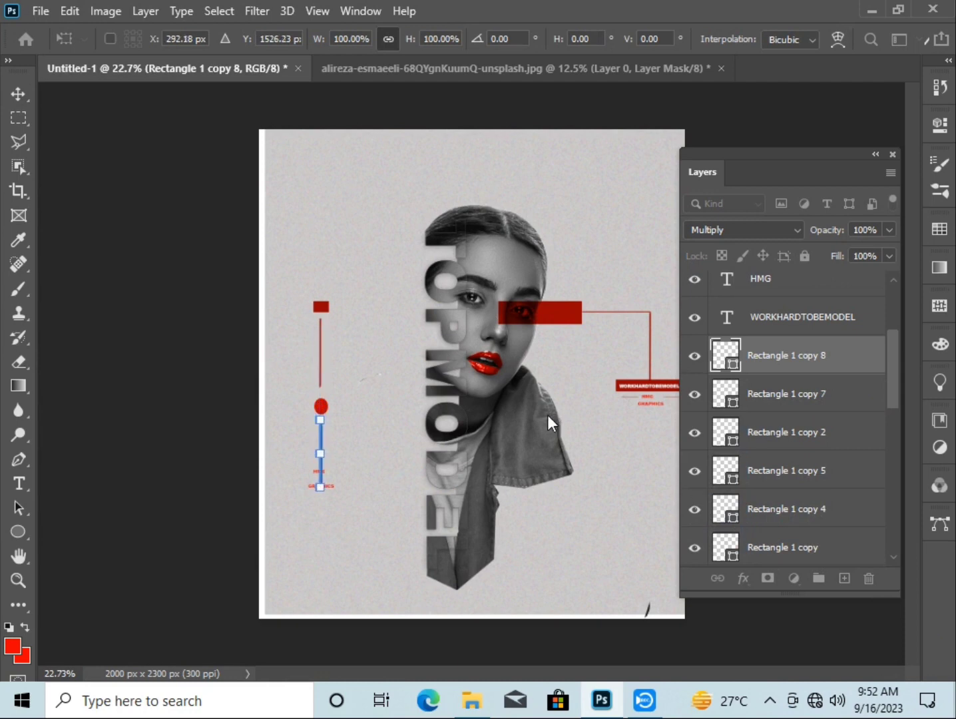
{"action": "left_click", "coordinate": [19, 93]}
{"action": "scroll", "coordinate": [817, 377], "scroll_direction": "up", "scroll_amount": 3}
Select the duplicated HMG and GRAPHICS caption layers together for transforming
{"action": "left_click", "coordinate": [780, 412]}
{"action": "key", "text": "ctrl+t"}
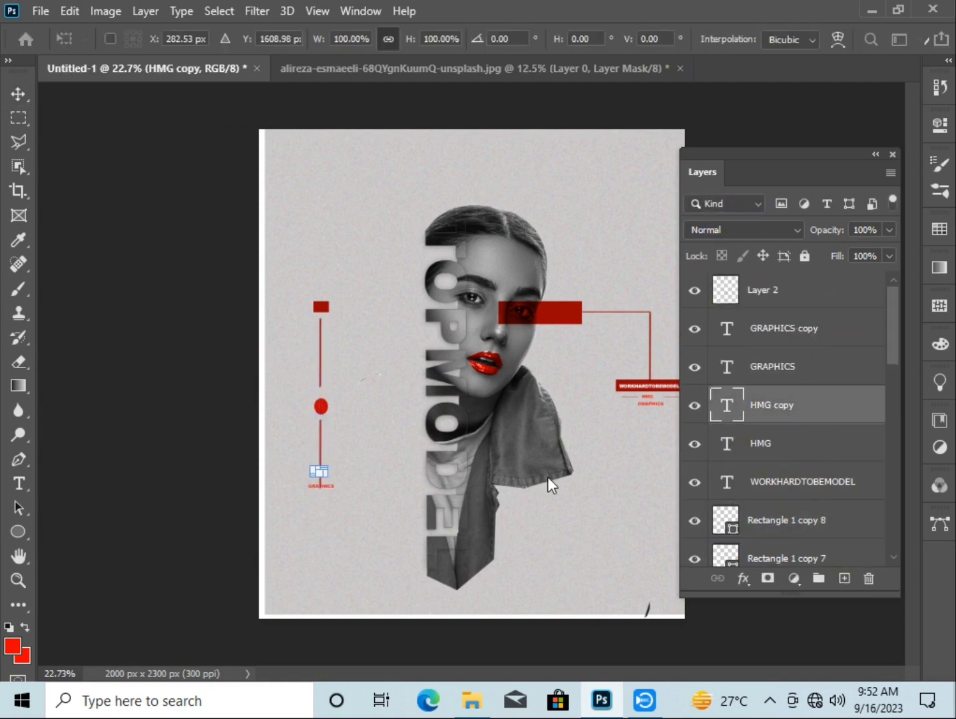
{"action": "left_click", "coordinate": [811, 329]}
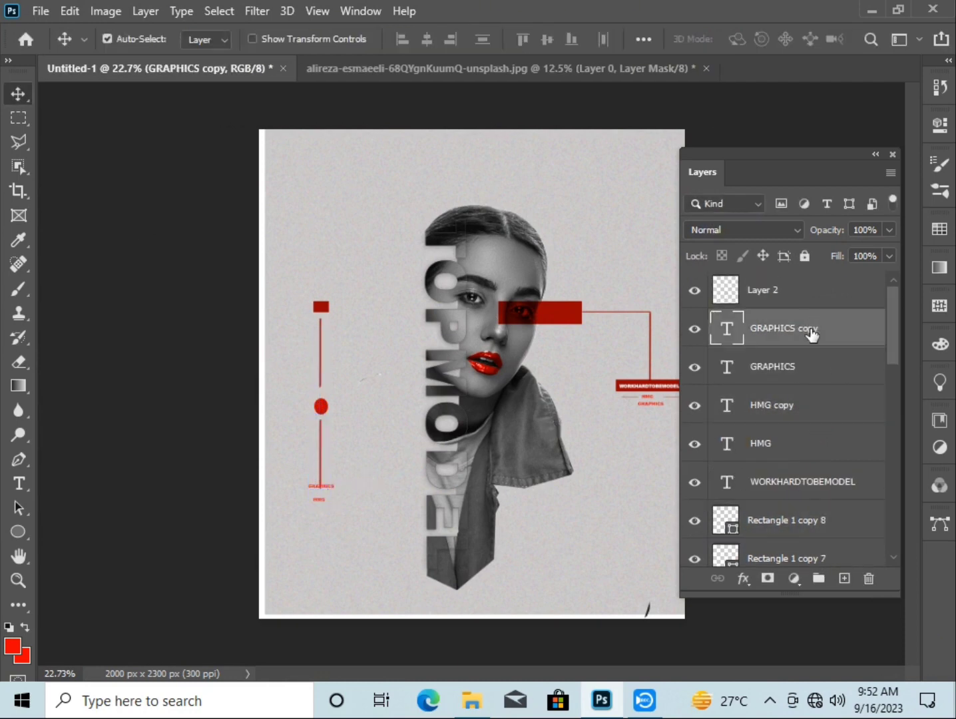
{"action": "key", "text": "ctrl+t"}
Commit the caption copies and edit the text of the left HMG and GRAPHICS captions
{"action": "key", "text": "Return"}
{"action": "left_click", "coordinate": [875, 154]}
{"action": "left_click", "coordinate": [690, 155]}
{"action": "scroll", "coordinate": [272, 570], "scroll_direction": "up", "scroll_amount": 1}
{"action": "scroll", "coordinate": [320, 540], "scroll_direction": "up", "scroll_amount": 4}
{"action": "double_click", "coordinate": [344, 431]}
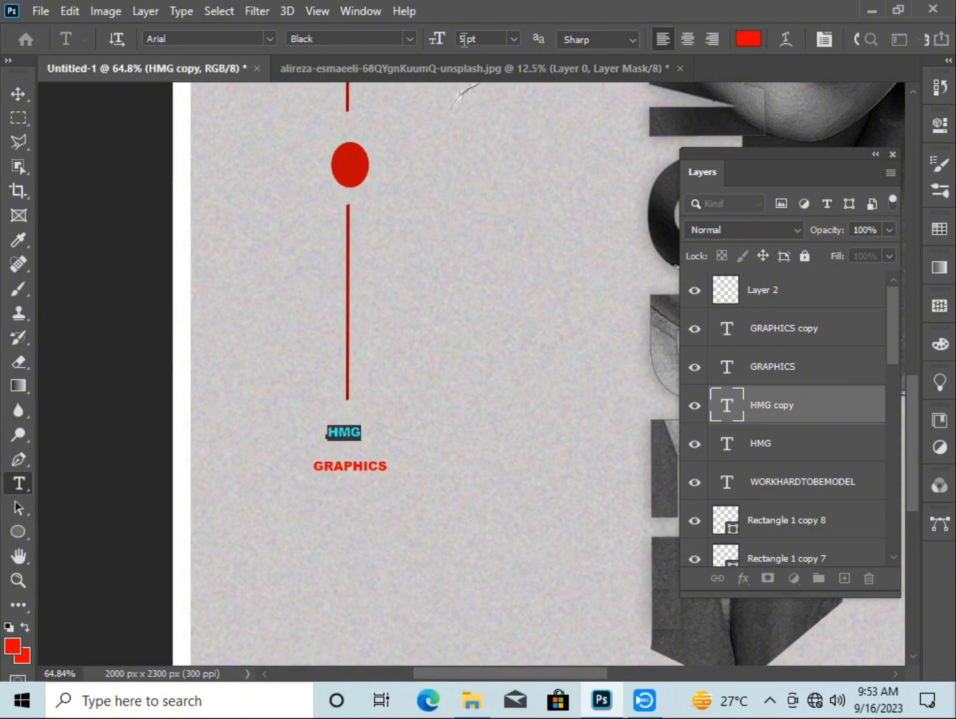
{"action": "scroll", "coordinate": [466, 40], "scroll_direction": "up", "scroll_amount": 7}
{"action": "double_click", "coordinate": [727, 328]}
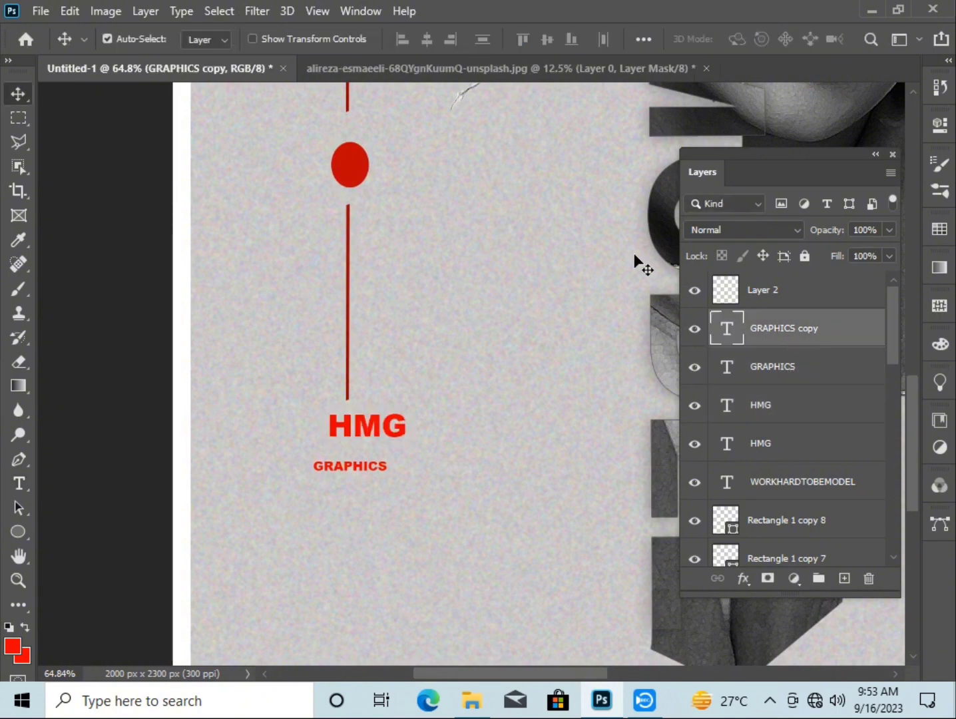
{"action": "scroll", "coordinate": [480, 39], "scroll_direction": "up", "scroll_amount": 3}
{"action": "scroll", "coordinate": [479, 39], "scroll_direction": "up", "scroll_amount": 2}
{"action": "left_click", "coordinate": [20, 94]}
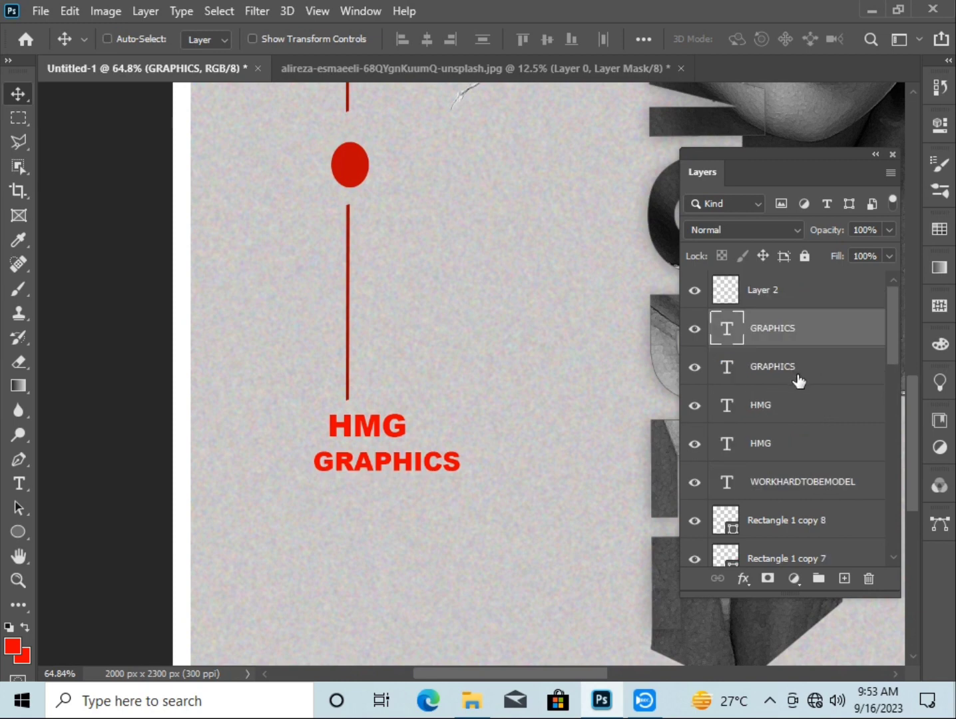
Nudge the left GRAPHICS and HMG captions slightly to the left
{"action": "key", "text": "ctrl+t"}
{"action": "key", "text": "shift+Left"}
{"action": "key", "text": "shift+Left"}
{"action": "key", "text": "shift+Left"}
{"action": "key", "text": "shift+Left"}
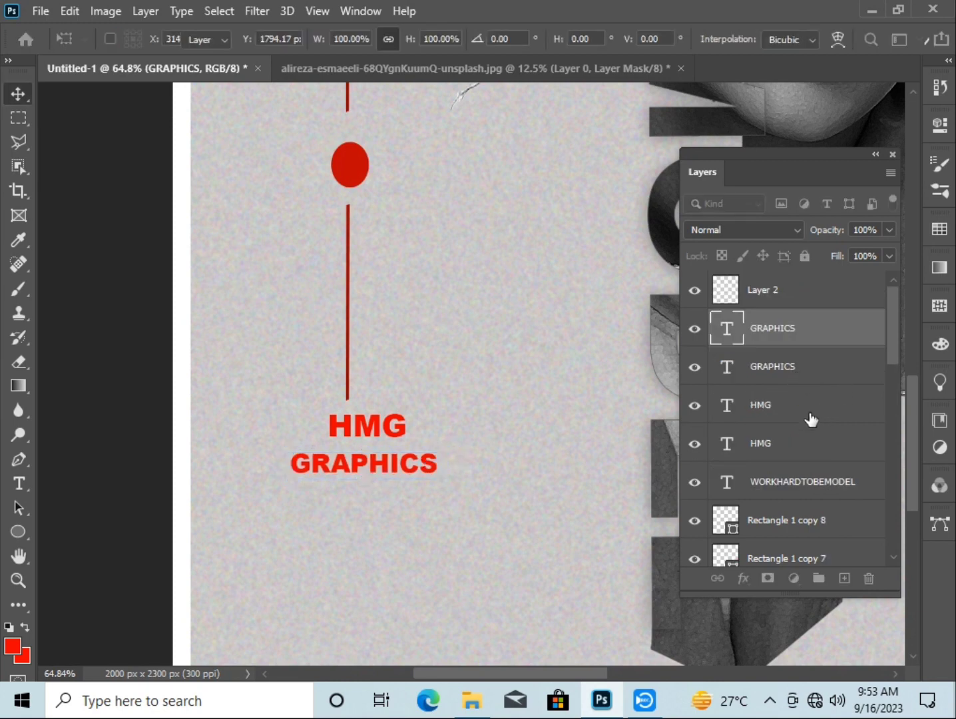
{"action": "left_click", "coordinate": [811, 418]}
{"action": "key", "text": "ctrl+t"}
{"action": "key", "text": "shift+Left"}
{"action": "key", "text": "shift+Left"}
{"action": "key", "text": "shift+Left"}
{"action": "key", "text": "Return"}
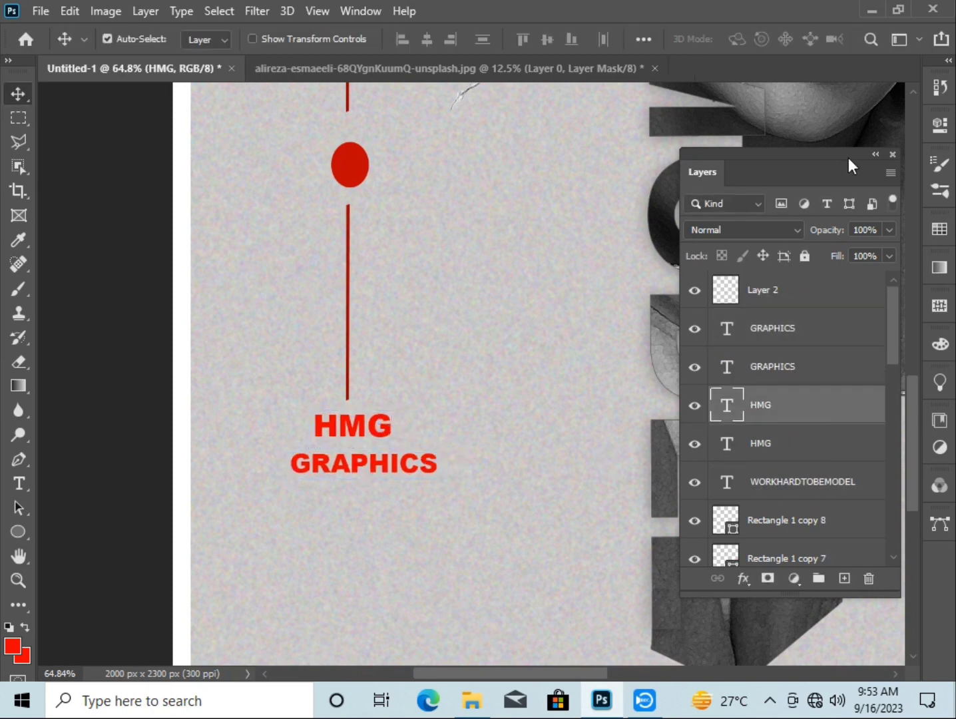
Set the HMG caption under WORKHARDTOBEMODEL to 8 pt
{"action": "left_click_drag", "start_coordinate": [850, 165], "coordinate": [408, 207]}
{"action": "scroll", "coordinate": [665, 346], "scroll_direction": "right", "scroll_amount": 10}
{"action": "left_click", "coordinate": [657, 293]}
{"action": "key", "text": "ctrl+t"}
{"action": "key", "text": "Return"}
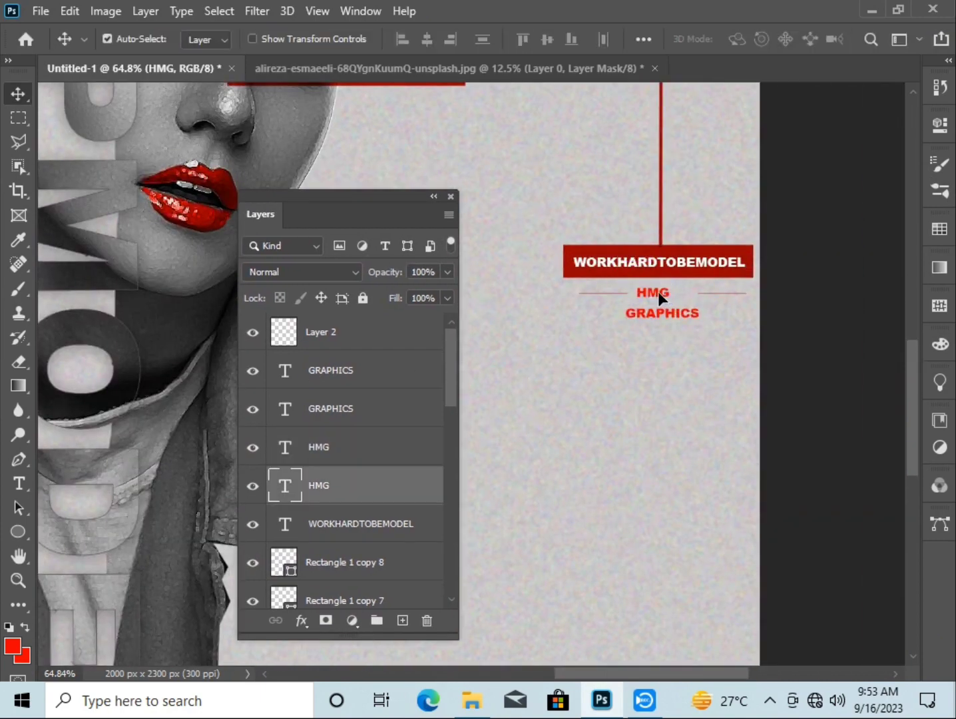
{"action": "double_click", "coordinate": [659, 292]}
{"action": "left_click", "coordinate": [481, 39]}
{"action": "type", "text": "8"}
{"action": "key", "text": "Return"}
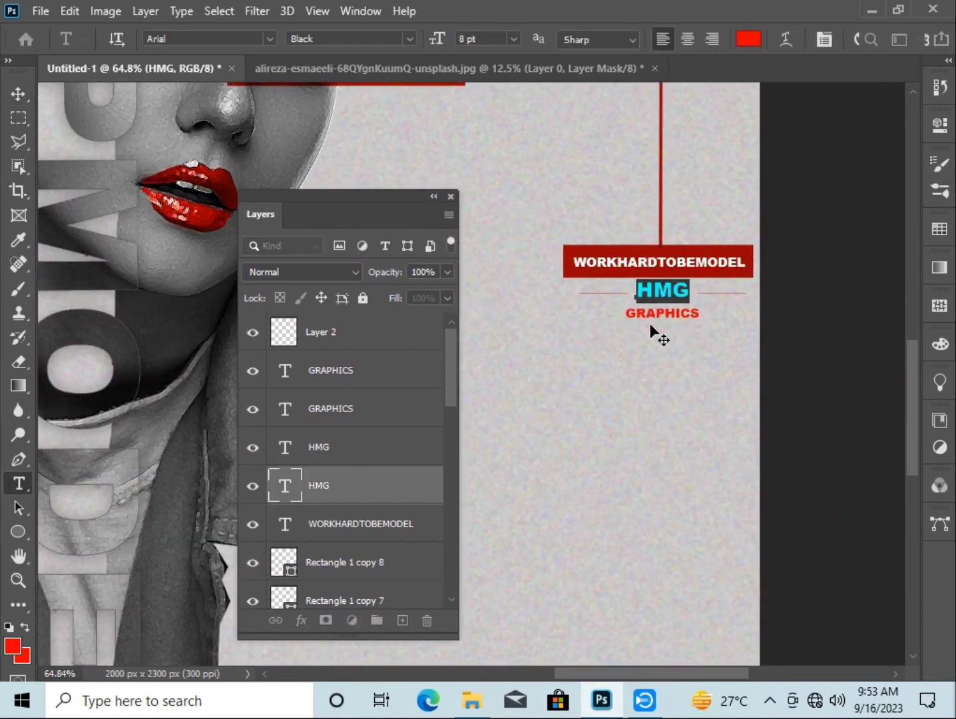
{"action": "key", "text": "ctrl+Return"}
Enlarge the right GRAPHICS caption to 10 pt
{"action": "double_click", "coordinate": [663, 313]}
{"action": "left_click", "coordinate": [470, 40]}
{"action": "type", "text": "7"}
{"action": "key", "text": "Return"}
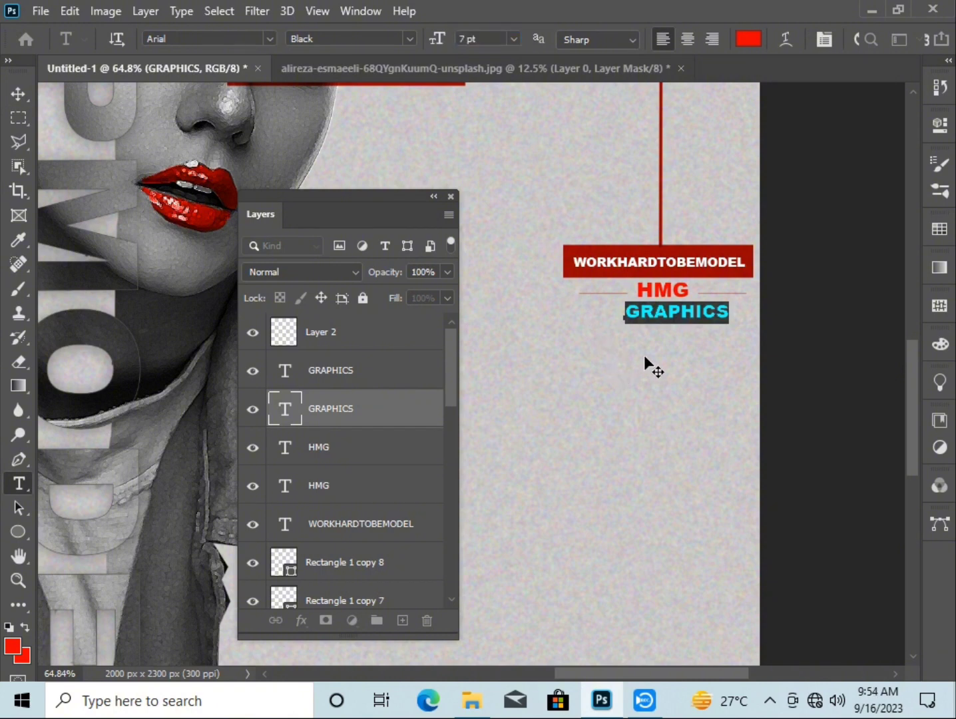
{"action": "left_click", "coordinate": [479, 39]}
{"action": "type", "text": "10"}
{"action": "key", "text": "Return"}
{"action": "key", "text": "ctrl+Return"}
Nudge the right GRAPHICS caption left and down so it sits centred under HMG
{"action": "key", "text": "ctrl+t"}
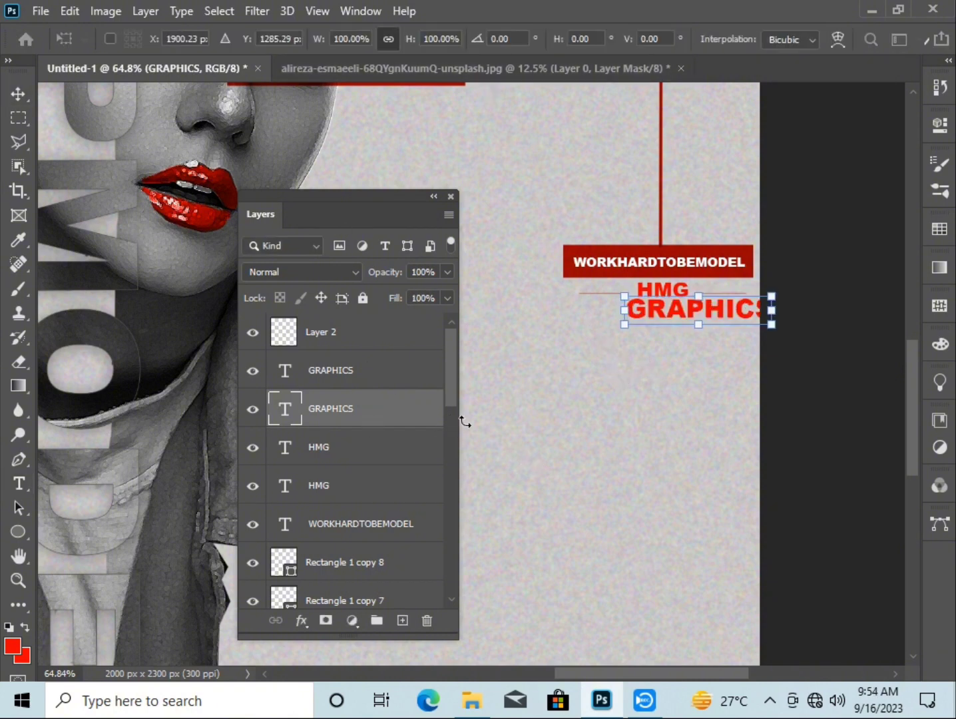
{"action": "key", "text": "shift+Left"}
{"action": "key", "text": "shift+Left"}
{"action": "key", "text": "shift+Down"}
{"action": "key", "text": "shift+Left"}
{"action": "key", "text": "Down"}
{"action": "key", "text": "Down"}
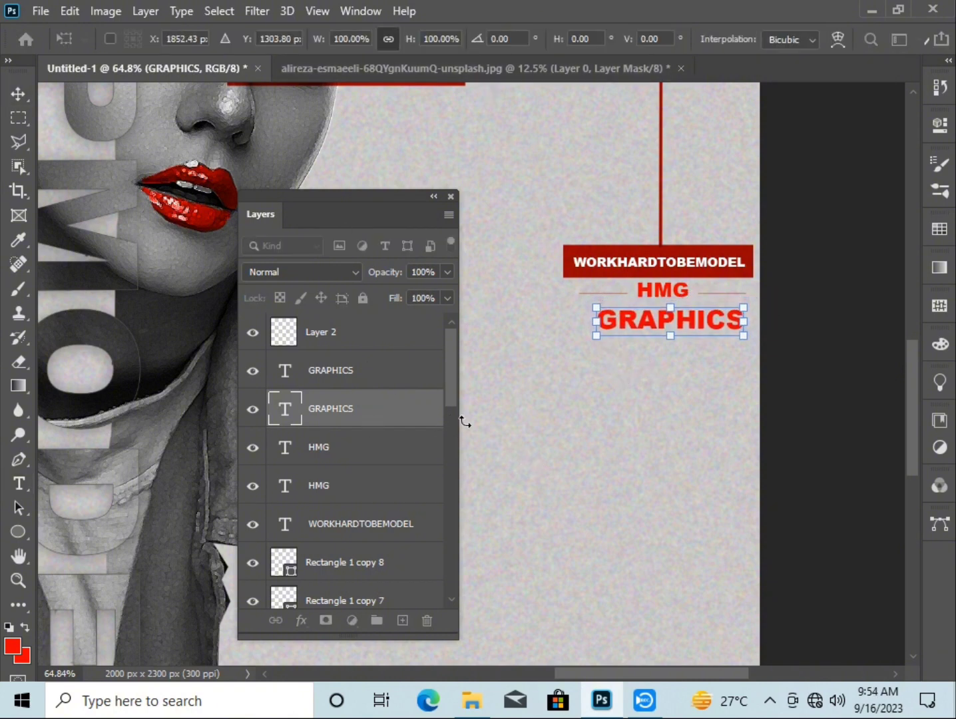
{"action": "key", "text": "Return"}
{"action": "left_click", "coordinate": [433, 197]}
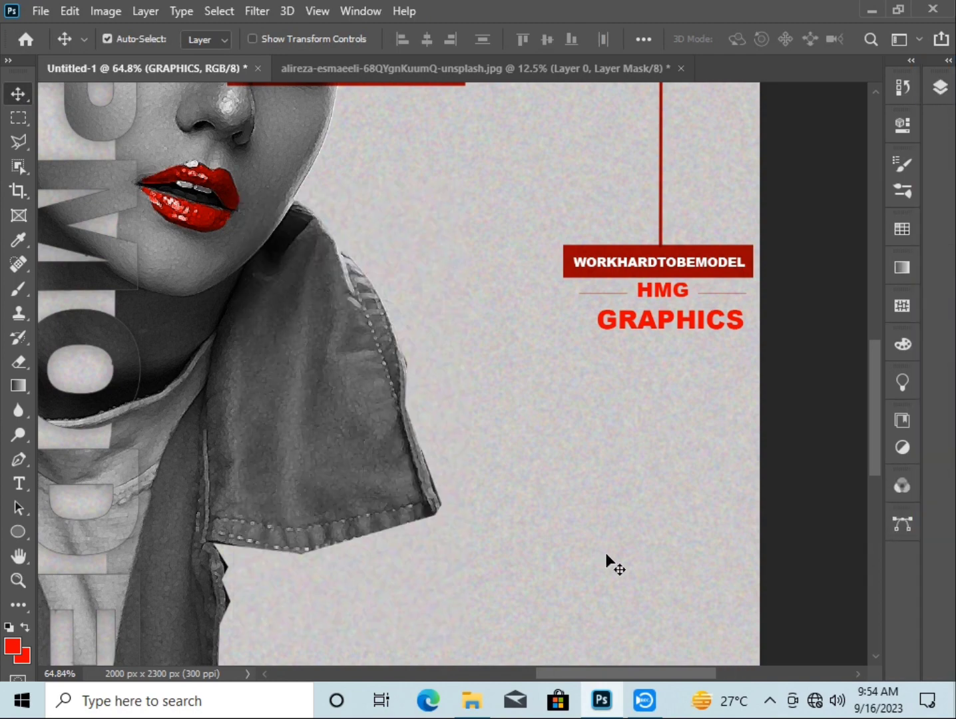
{"action": "scroll", "coordinate": [605, 553], "scroll_direction": "down", "scroll_amount": 2}
Find and select the small red square's layer in the Layers panel
{"action": "scroll", "coordinate": [608, 554], "scroll_direction": "down", "scroll_amount": 1}
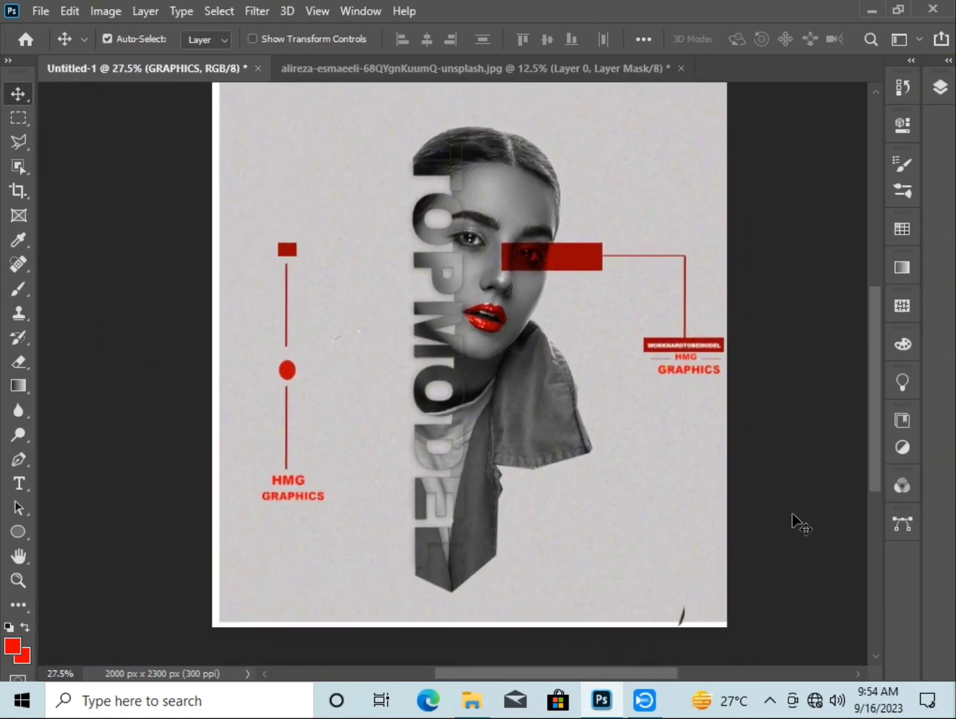
{"action": "left_click", "coordinate": [941, 81]}
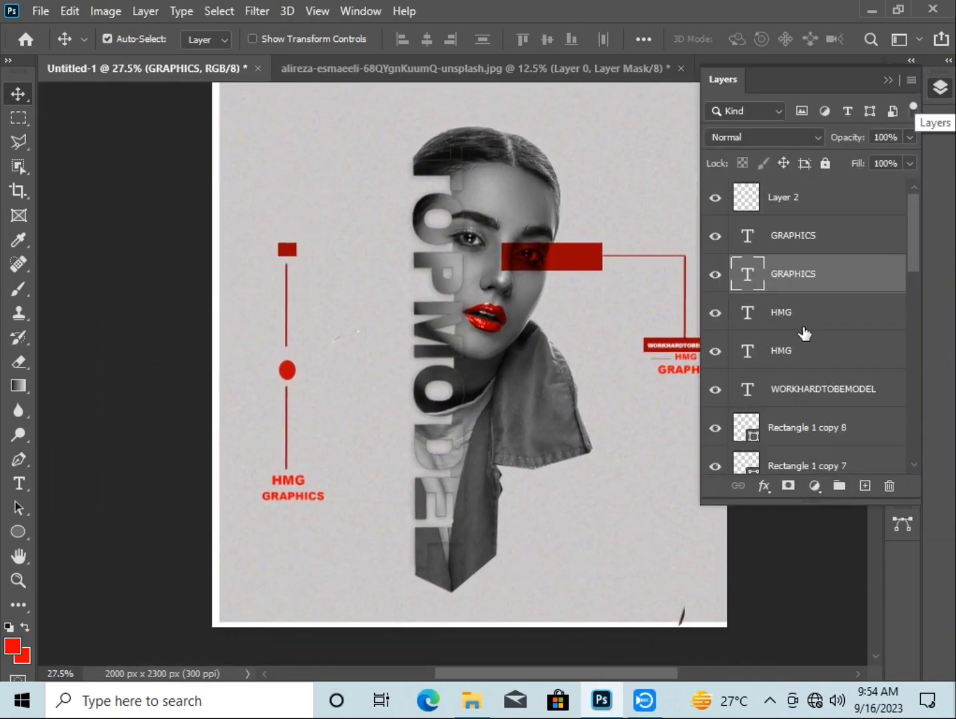
{"action": "left_click", "coordinate": [831, 428]}
{"action": "key", "text": "ctrl+t"}
{"action": "scroll", "coordinate": [833, 435], "scroll_direction": "down", "scroll_amount": 3}
{"action": "scroll", "coordinate": [841, 451], "scroll_direction": "down", "scroll_amount": 1}
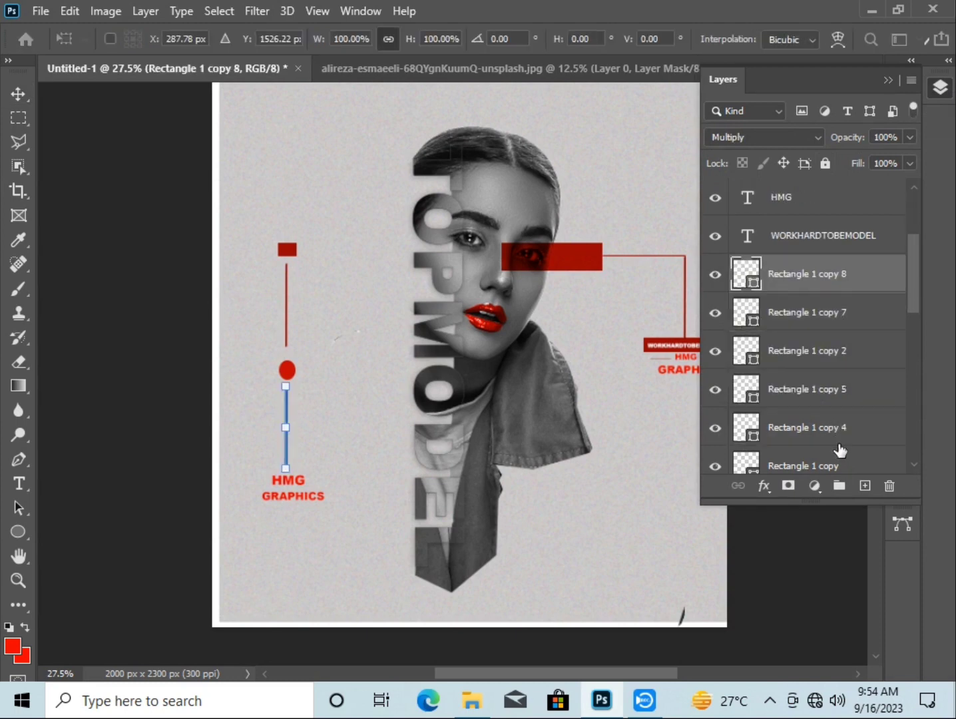
{"action": "scroll", "coordinate": [847, 327], "scroll_direction": "down", "scroll_amount": 3}
{"action": "left_click", "coordinate": [819, 454]}
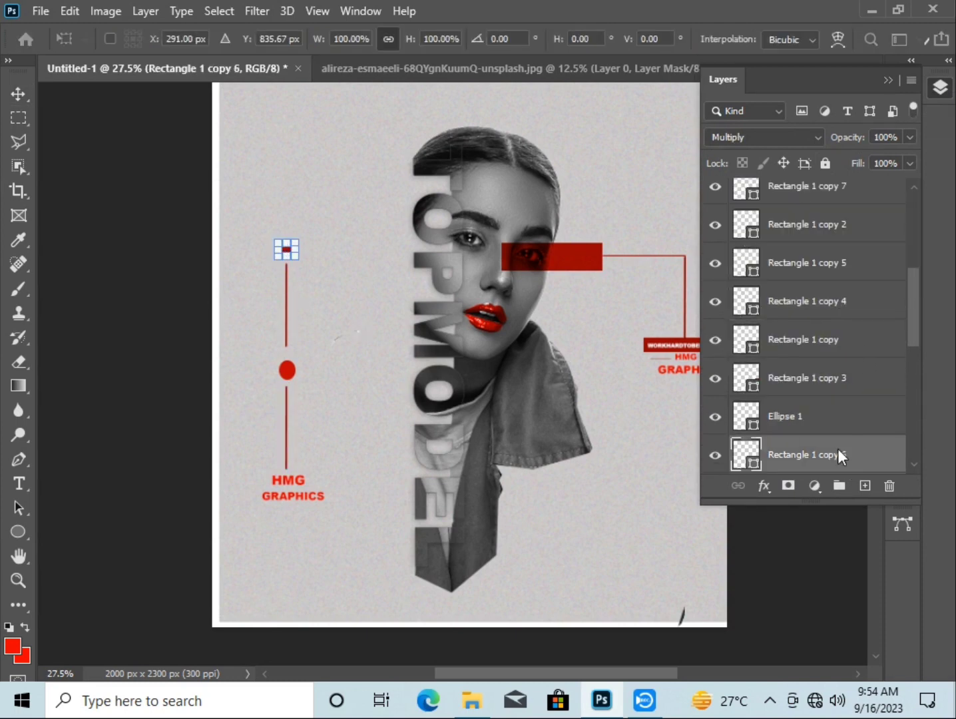
Duplicate the small red square and move the copy up near the top edge
{"action": "key", "text": "Return"}
{"action": "key", "text": "ctrl+j"}
{"action": "key", "text": "ctrl+t"}
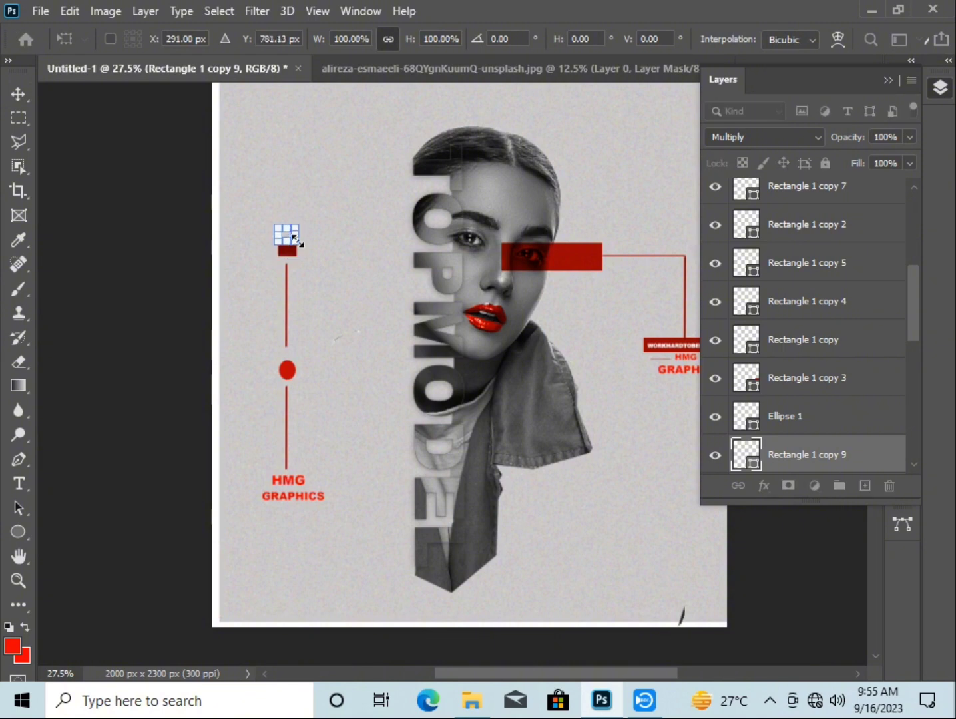
{"action": "left_click_drag", "start_coordinate": [286, 248], "coordinate": [372, 87]}
{"action": "key", "text": "Return"}
Duplicate the square again and place the copy at the bottom-right corner
{"action": "key", "text": "ctrl+j"}
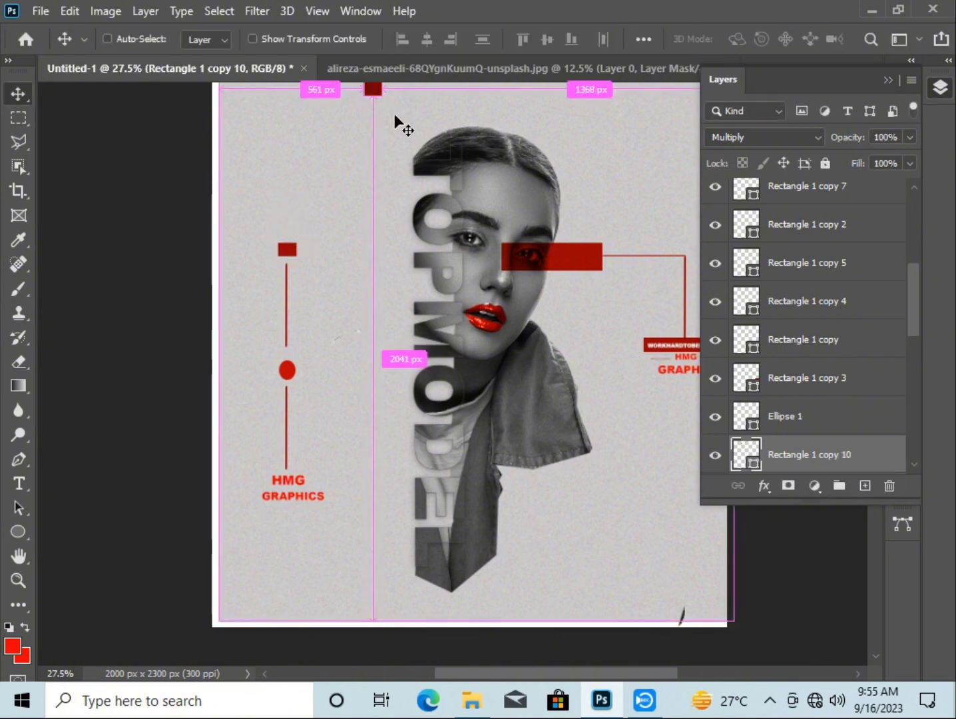
{"action": "key", "text": "ctrl+t"}
{"action": "left_click_drag", "start_coordinate": [374, 97], "coordinate": [374, 385]}
{"action": "mouse_move", "coordinate": [456, 386]}
{"action": "left_mouse_down"}
{"action": "mouse_move", "coordinate": [605, 388]}
{"action": "mouse_move", "coordinate": [608, 425]}
{"action": "mouse_move", "coordinate": [716, 618]}
{"action": "left_mouse_up"}
{"action": "key", "text": "Return"}
{"action": "scroll", "coordinate": [817, 380], "scroll_direction": "down", "scroll_amount": 3}
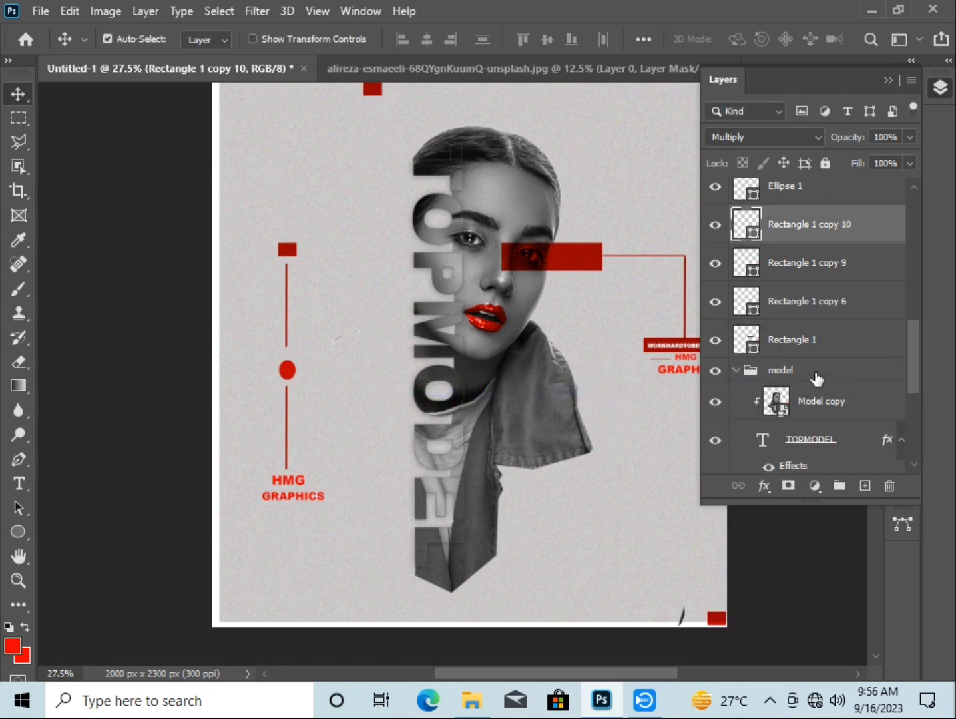
{"action": "scroll", "coordinate": [826, 442], "scroll_direction": "down", "scroll_amount": 3}
{"action": "scroll", "coordinate": [825, 442], "scroll_direction": "down", "scroll_amount": 3}
{"action": "scroll", "coordinate": [826, 400], "scroll_direction": "up", "scroll_amount": 2}
{"action": "scroll", "coordinate": [829, 379], "scroll_direction": "up", "scroll_amount": 3}
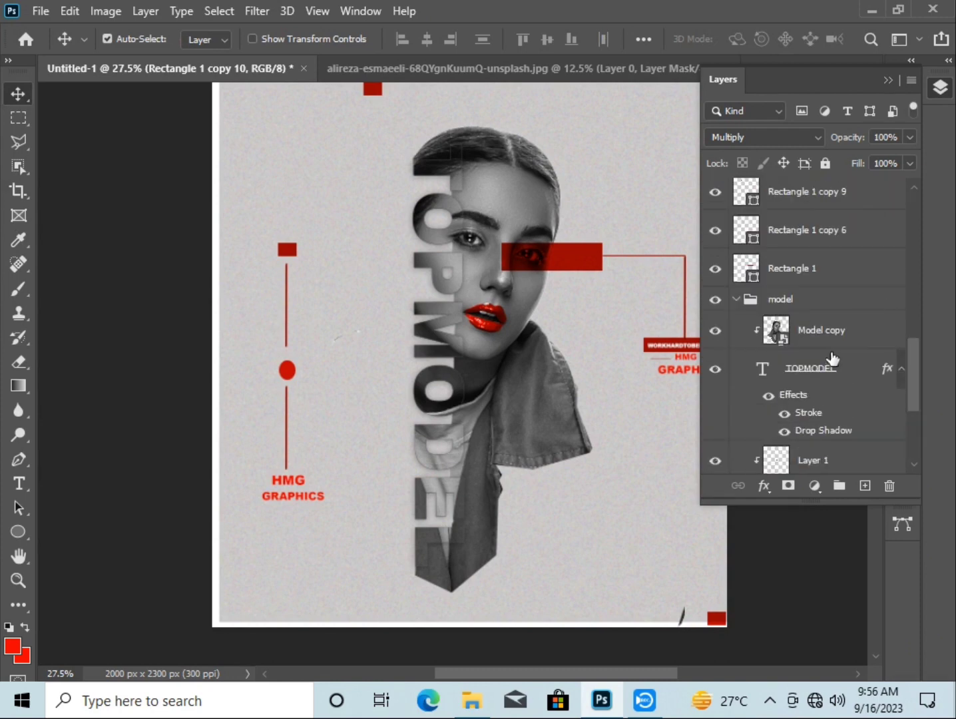
{"action": "scroll", "coordinate": [782, 344], "scroll_direction": "up", "scroll_amount": 3}
{"action": "scroll", "coordinate": [764, 343], "scroll_direction": "up", "scroll_amount": 3}
{"action": "scroll", "coordinate": [800, 353], "scroll_direction": "down", "scroll_amount": 8}
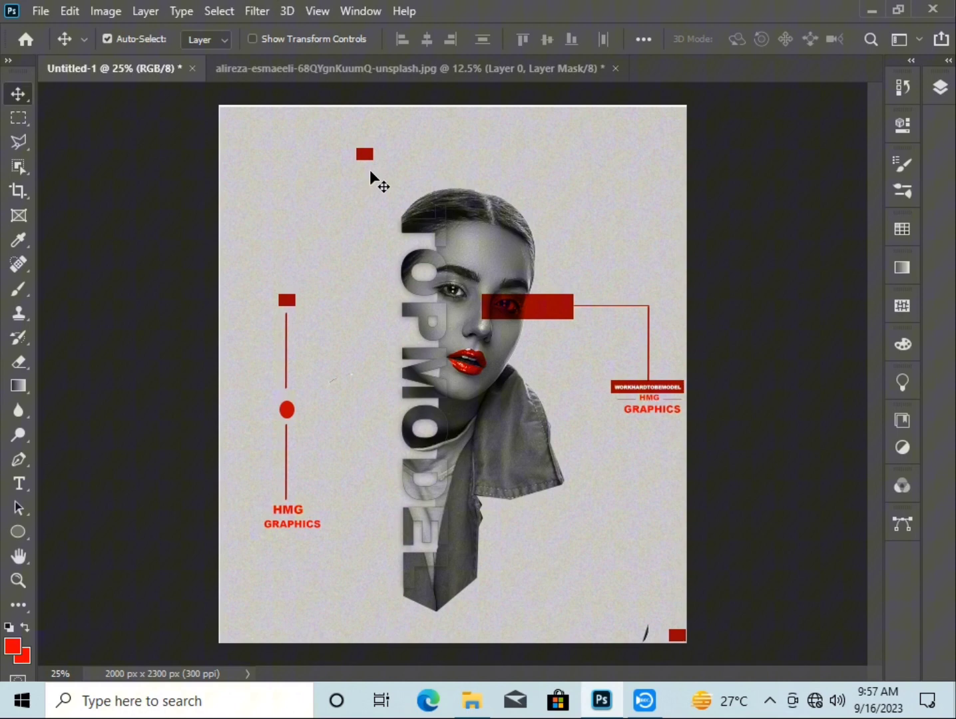
Push the top red square up flush with the poster's top edge
{"action": "left_click", "coordinate": [373, 163]}
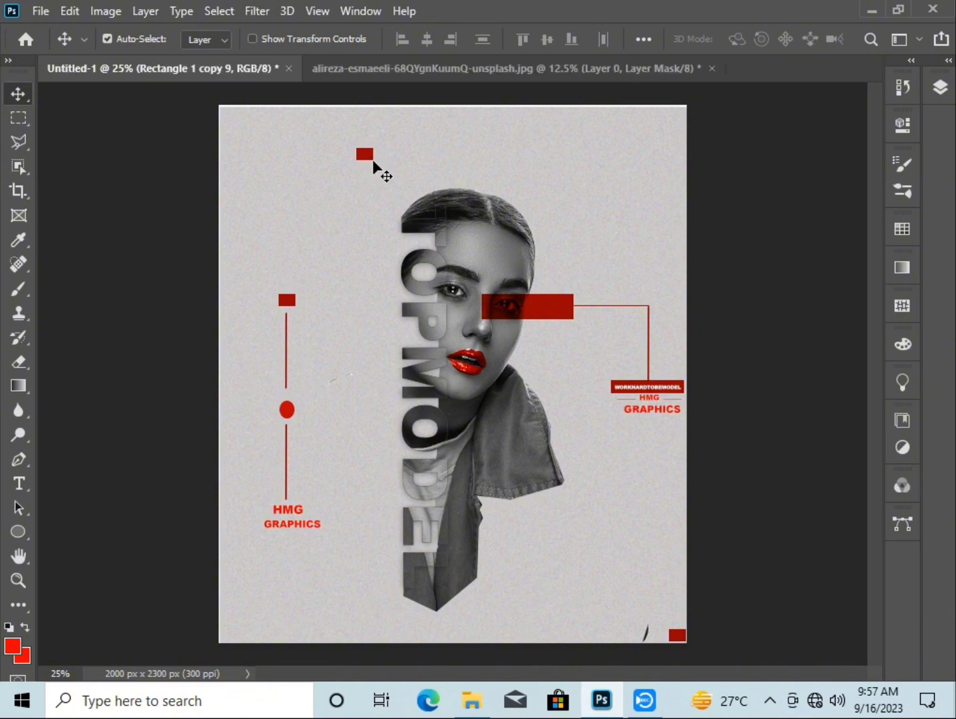
{"action": "left_click", "coordinate": [940, 88]}
{"action": "key", "text": "ctrl+t"}
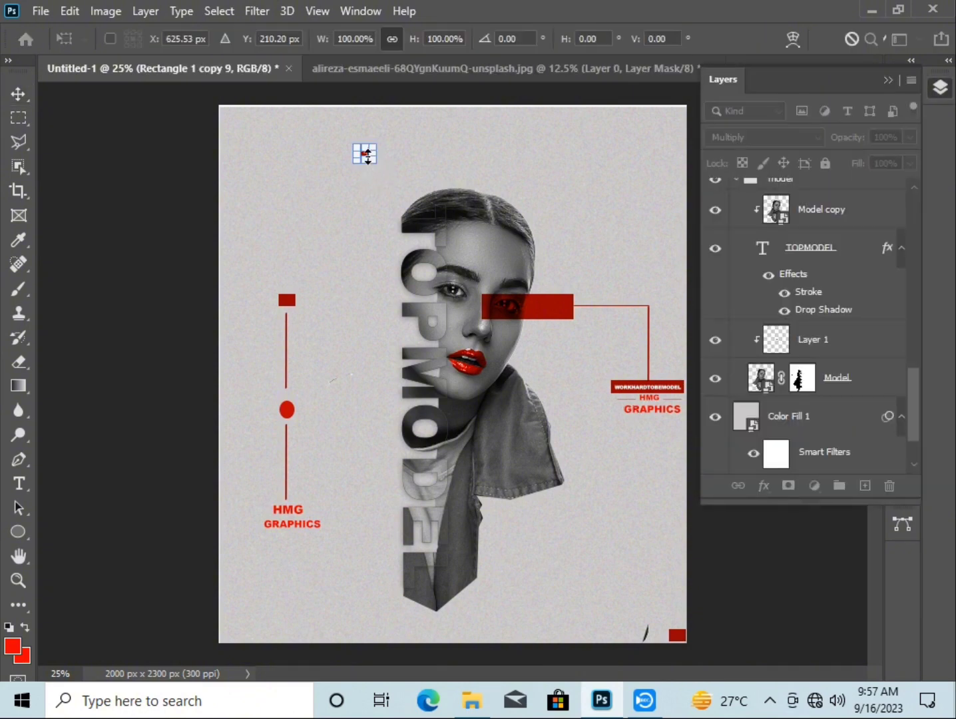
{"action": "left_click_drag", "start_coordinate": [367, 157], "coordinate": [368, 128]}
{"action": "left_click", "coordinate": [18, 94]}
{"action": "left_click", "coordinate": [443, 188]}
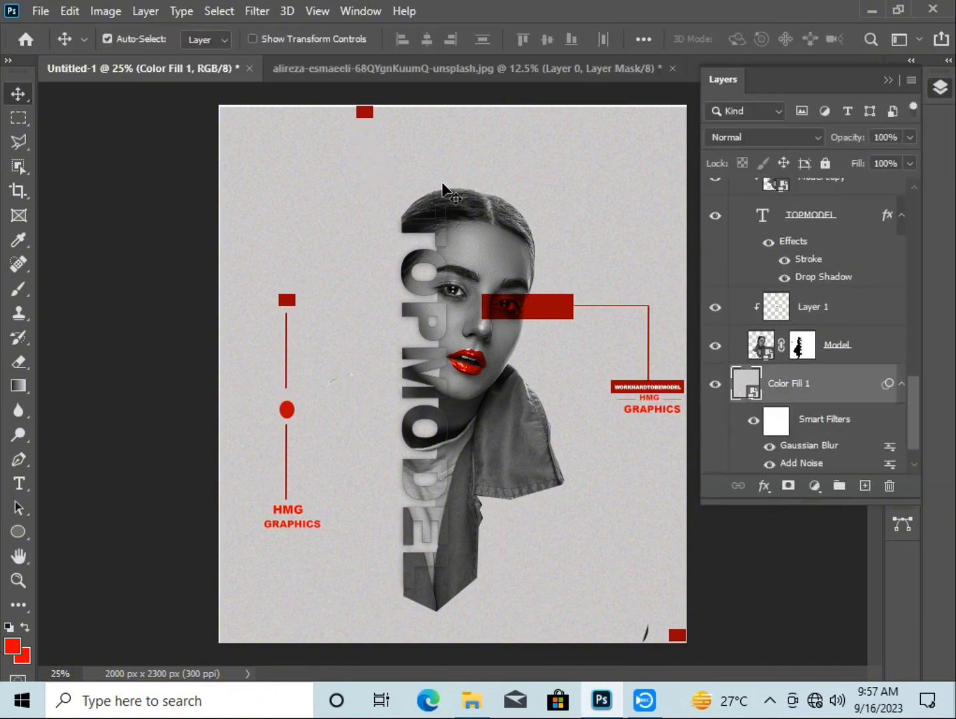